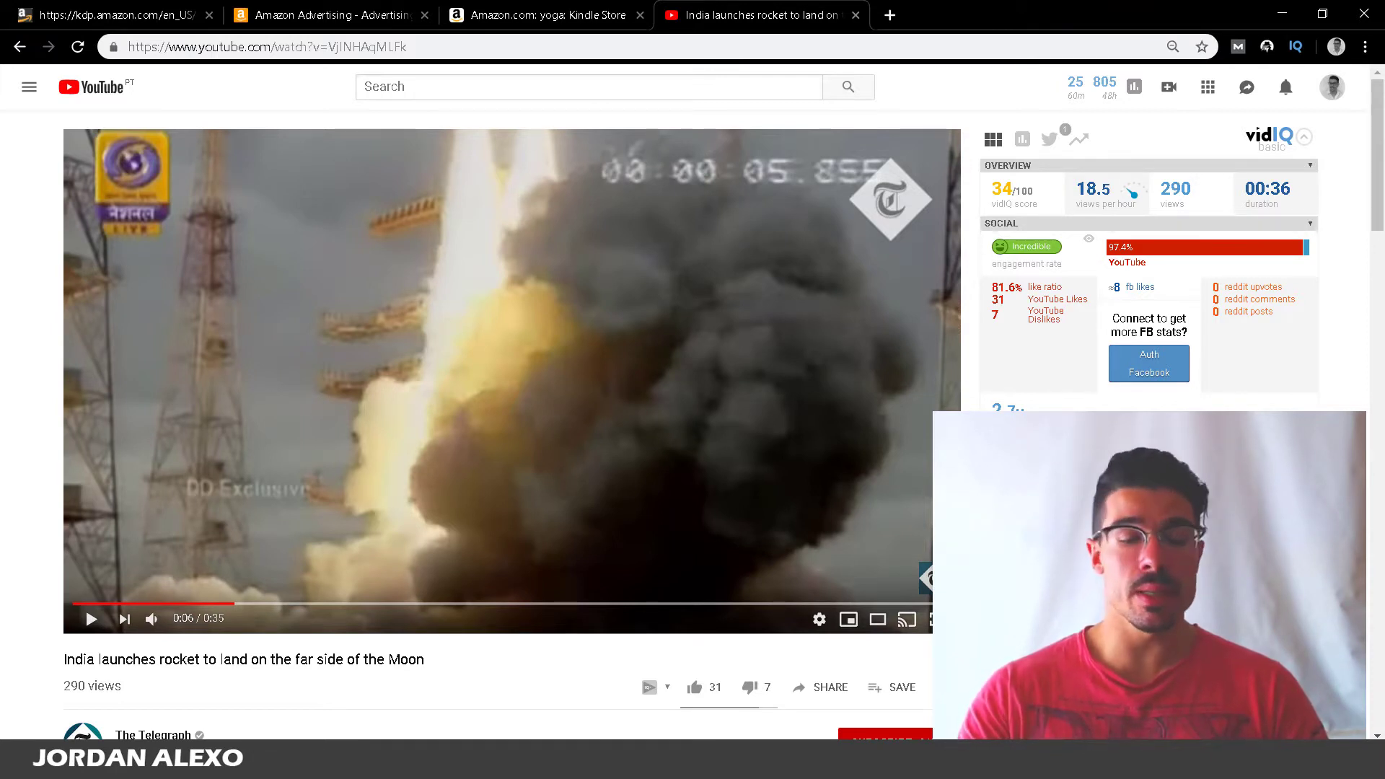
Switch to Publisher Rocket, run an E-Book keyword search for "yoga" and close the older duplicate yoga results
left_click(433, 757)
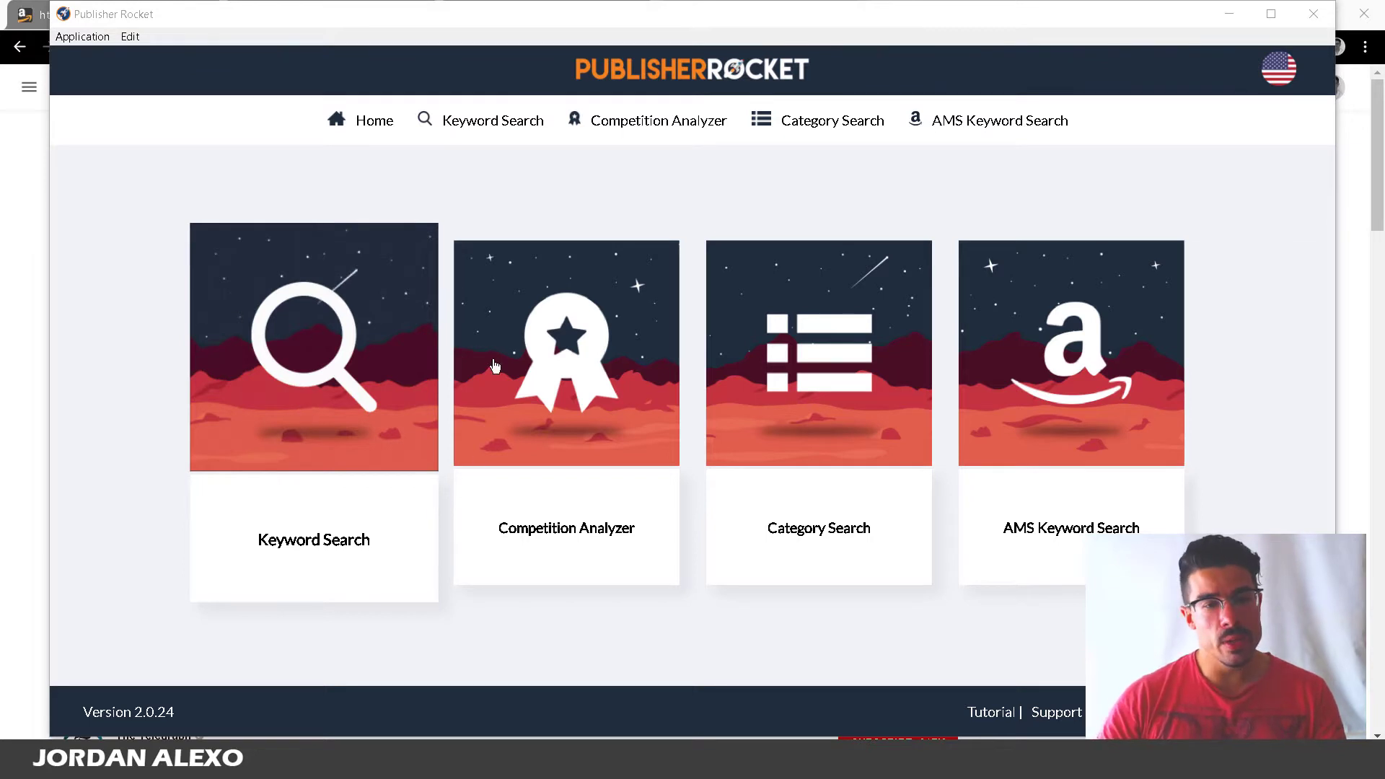
left_click(333, 380)
left_click(333, 380)
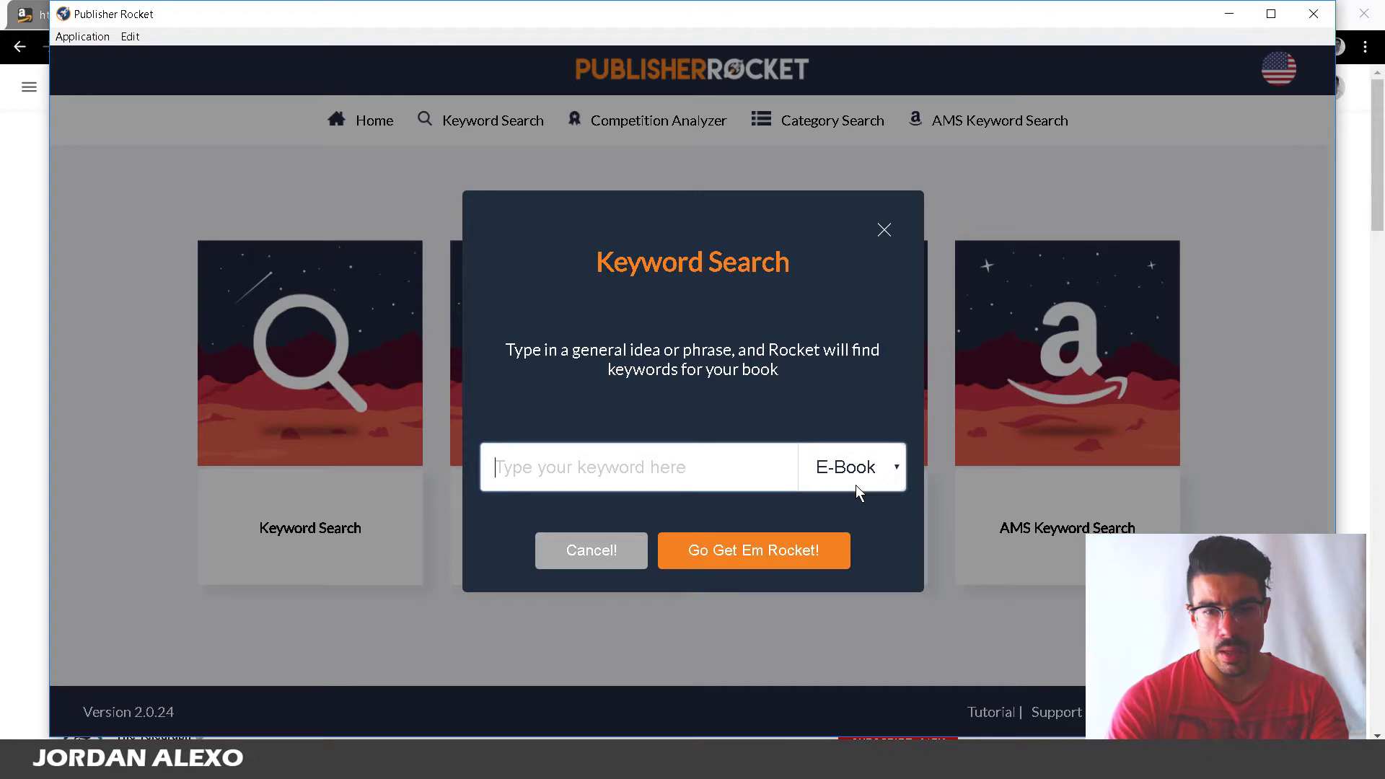
type("y")
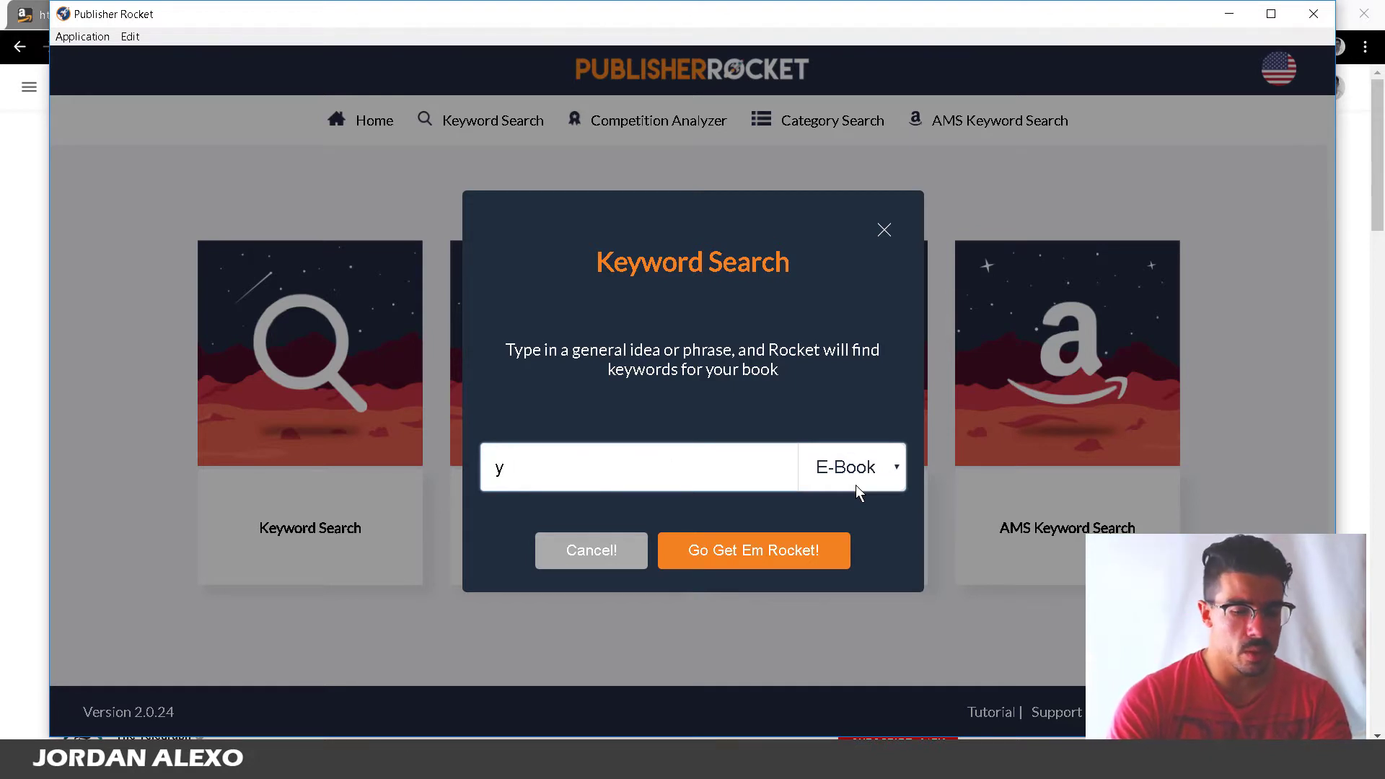
type("oga")
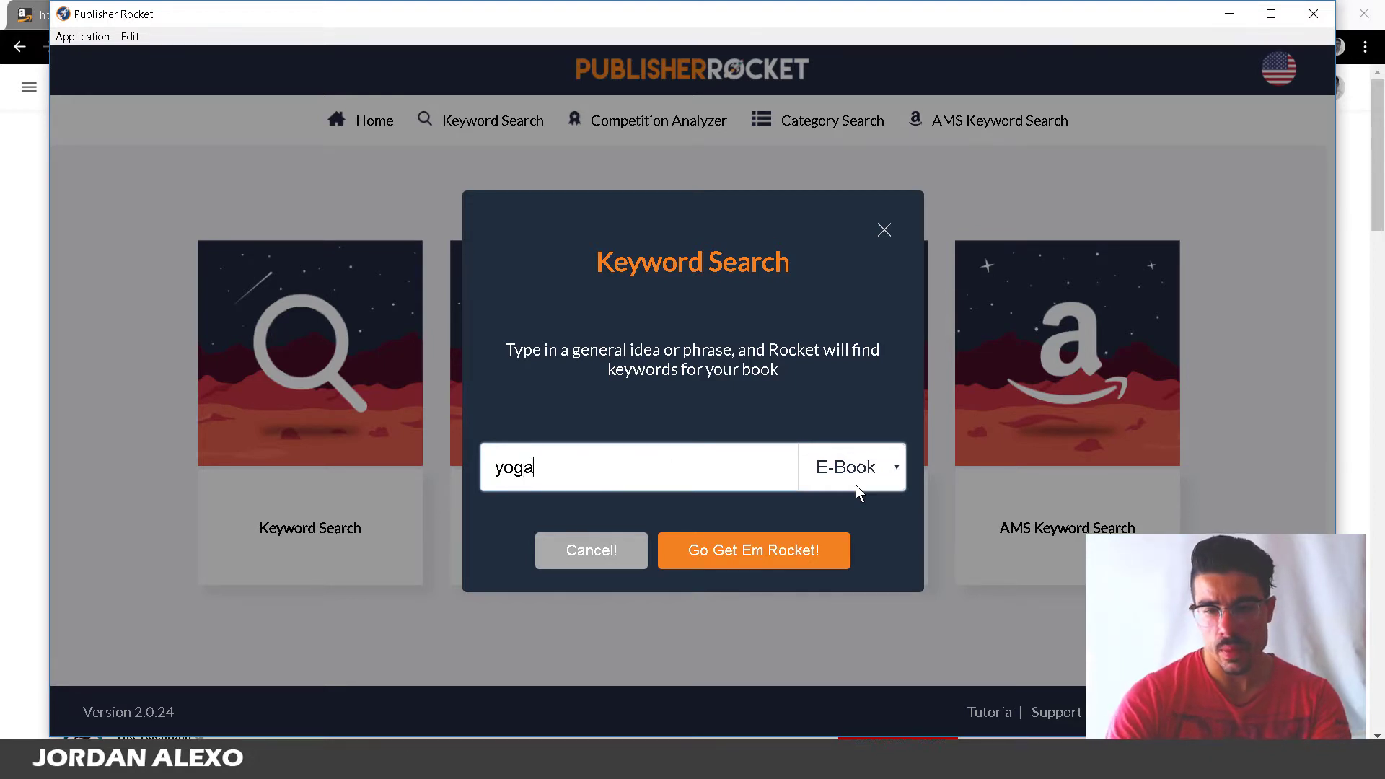
left_click(834, 470)
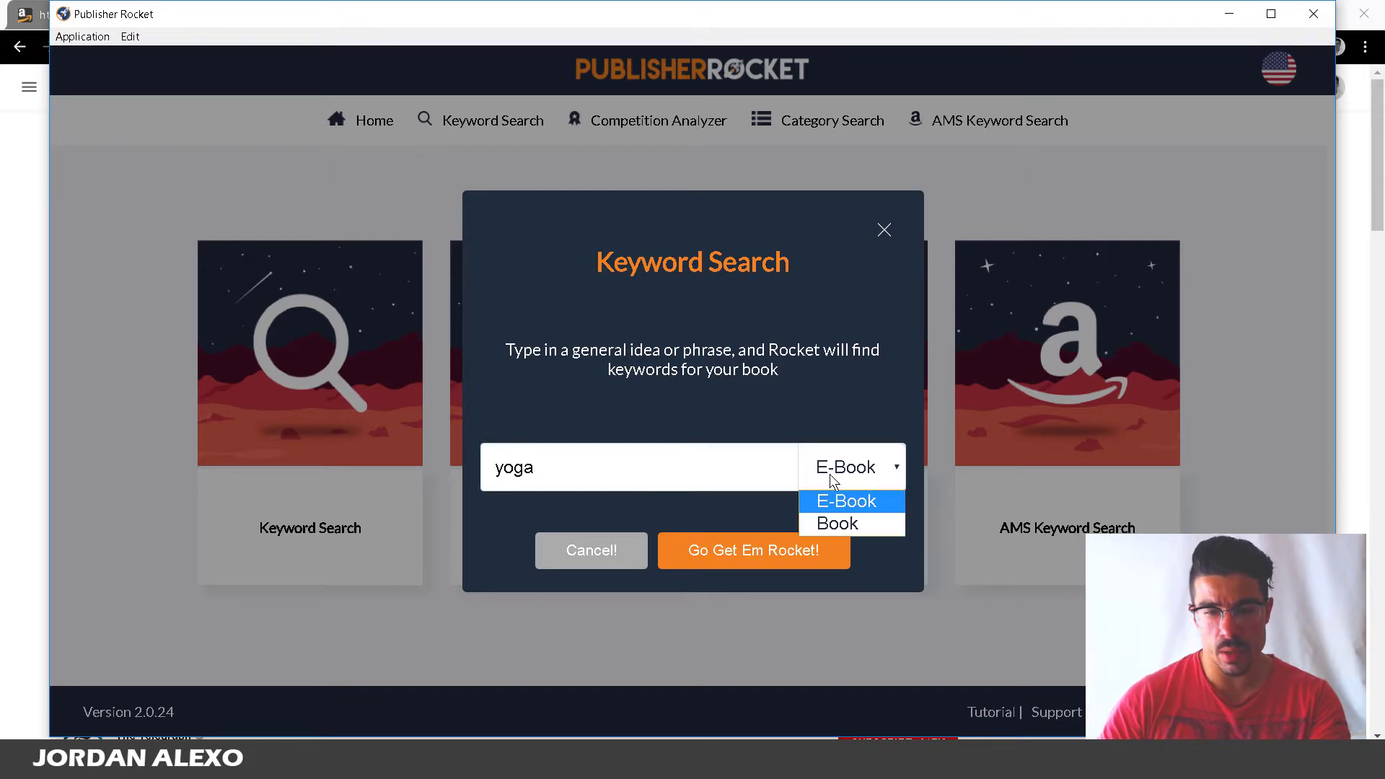
left_click(837, 471)
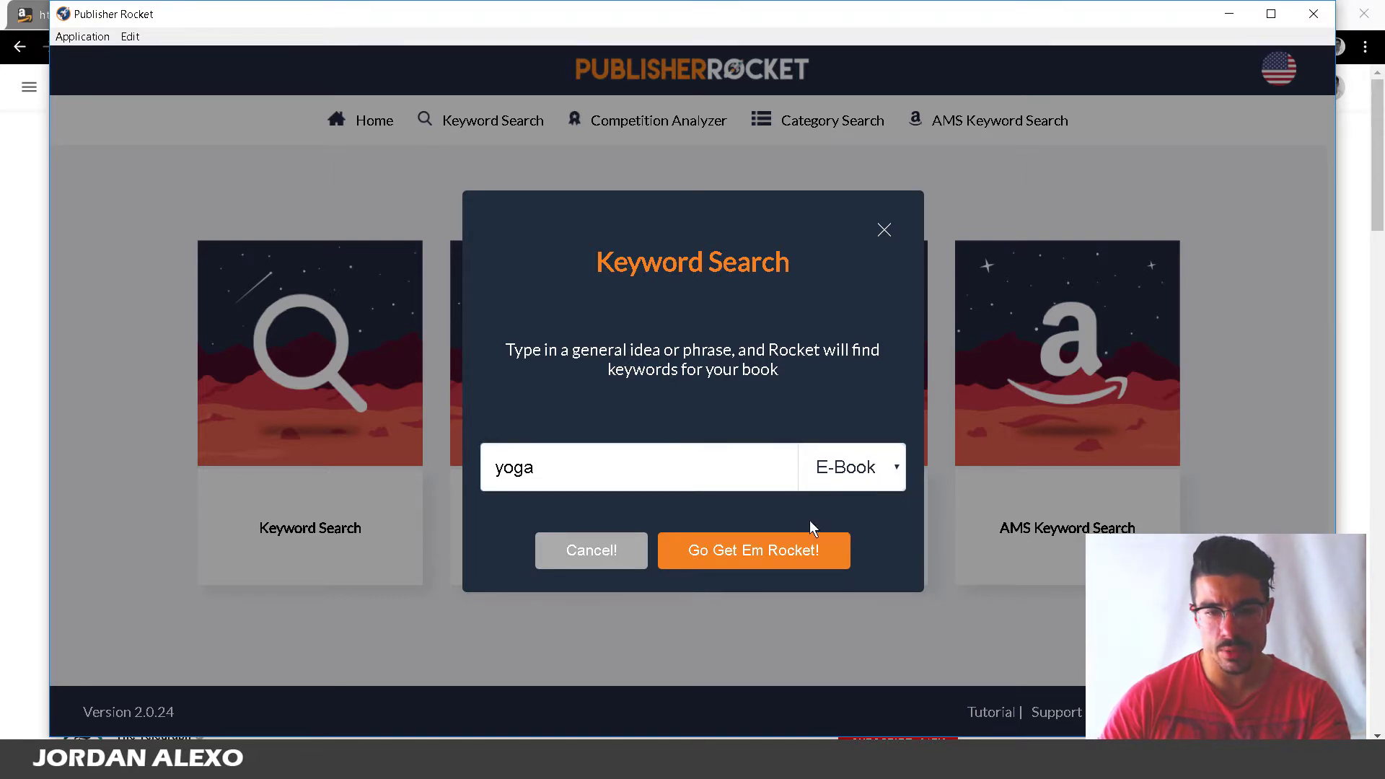
left_click(755, 552)
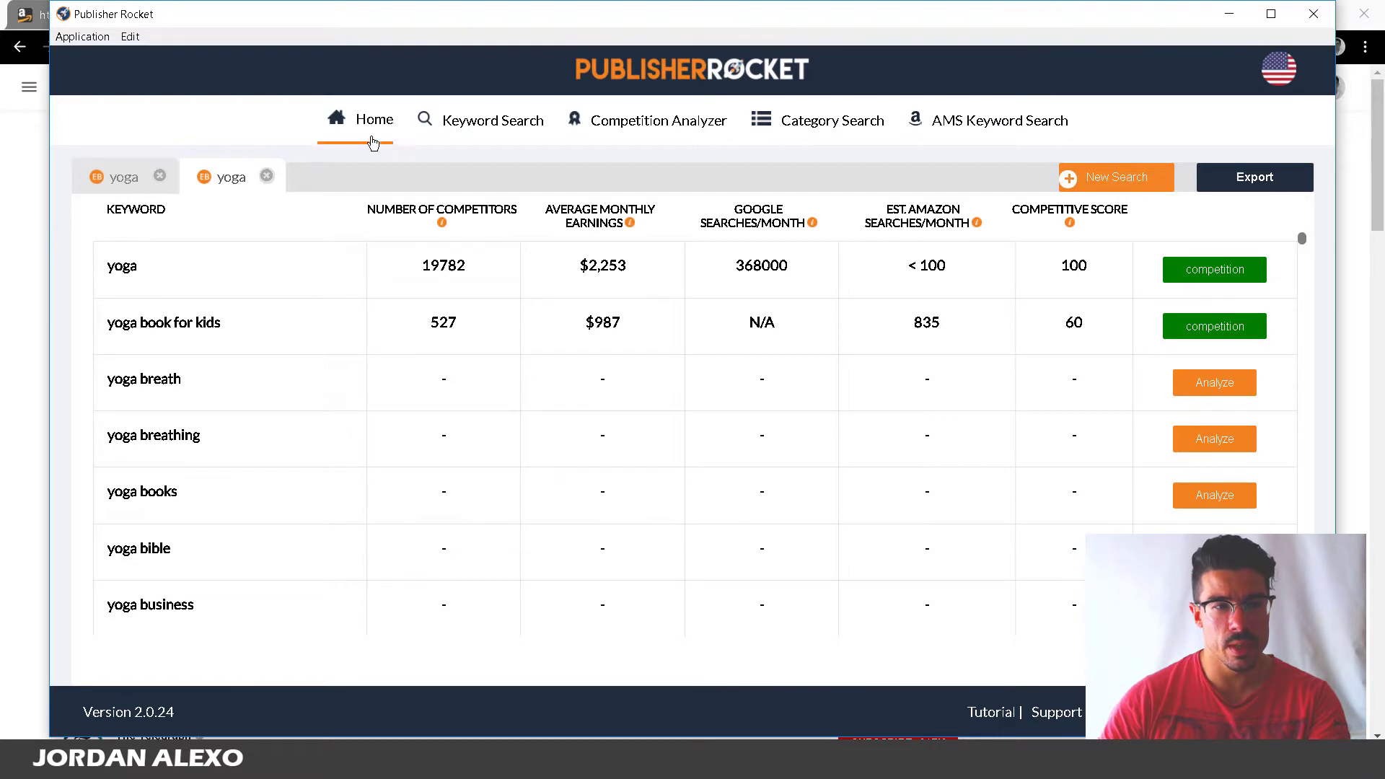
left_click(159, 176)
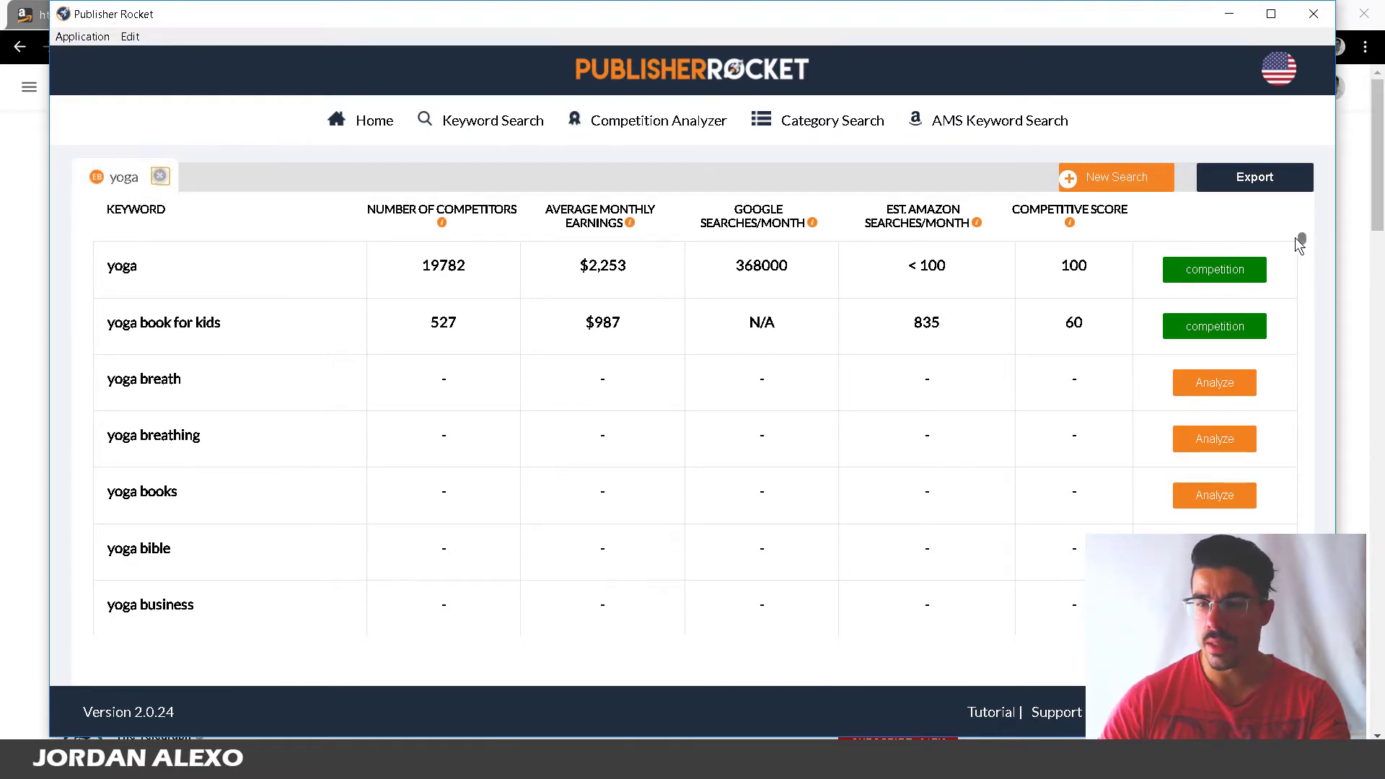
Analyze the keyword "yoga over 50" in the list of yoga keyword suggestions
scroll(1301, 238, "down", 1)
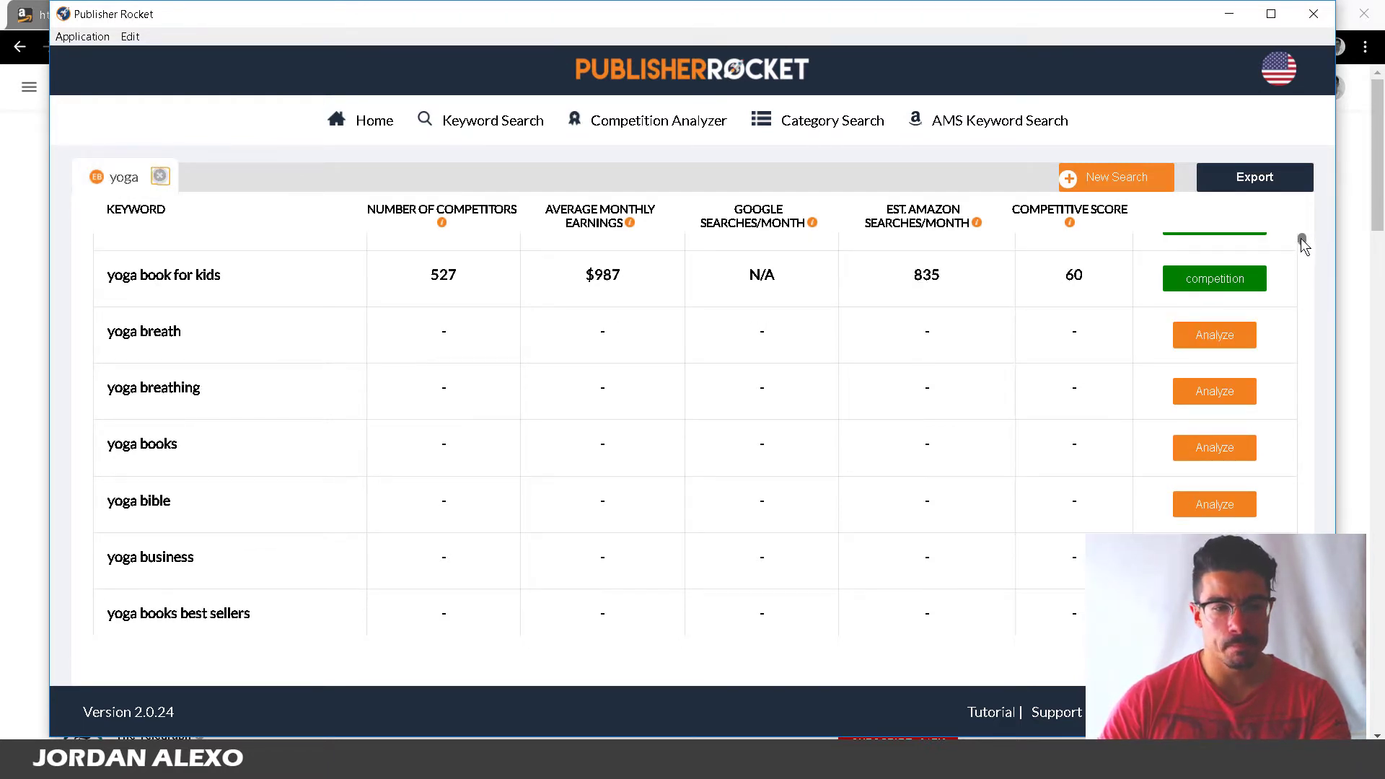
scroll(1302, 238, "down", 1)
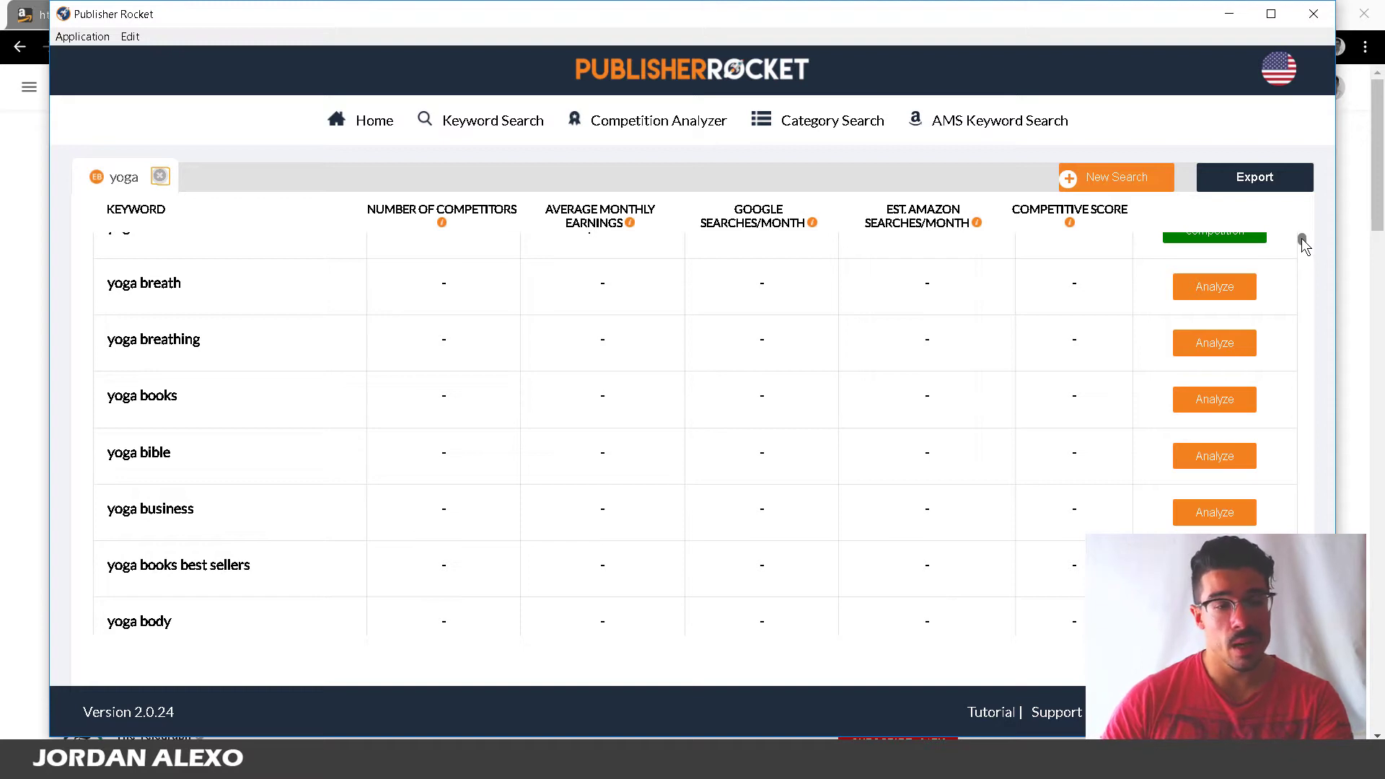
left_click_drag(1302, 238, 1308, 331)
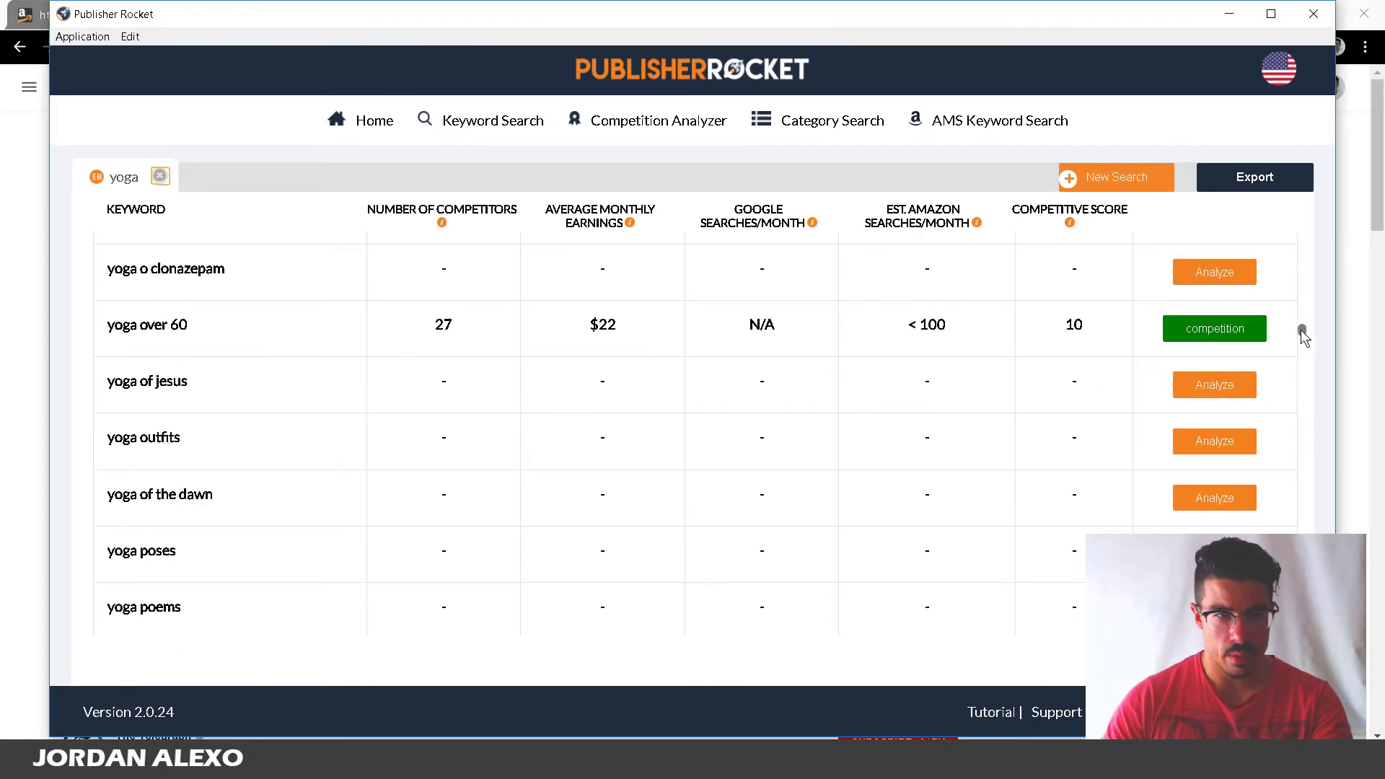
left_click_drag(1302, 336, 1301, 325)
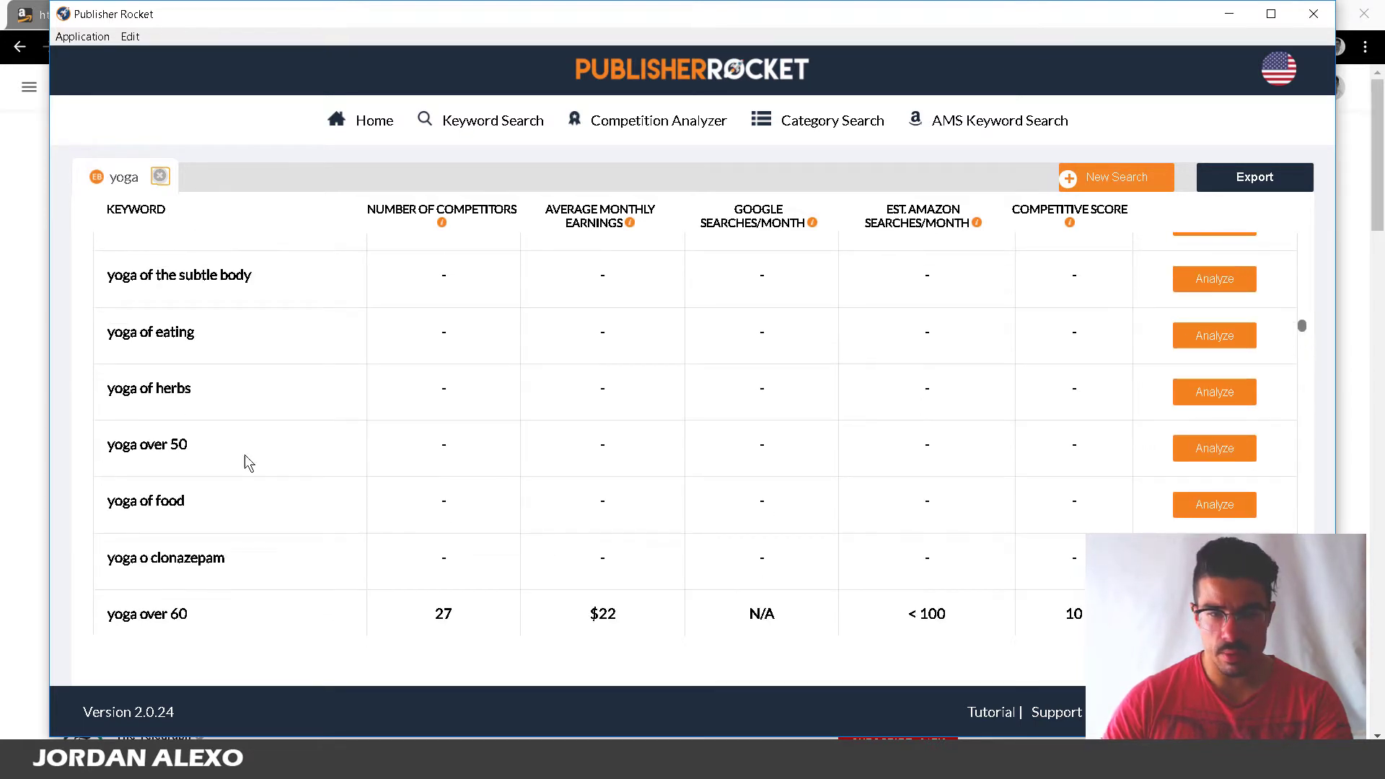
left_click(1247, 454)
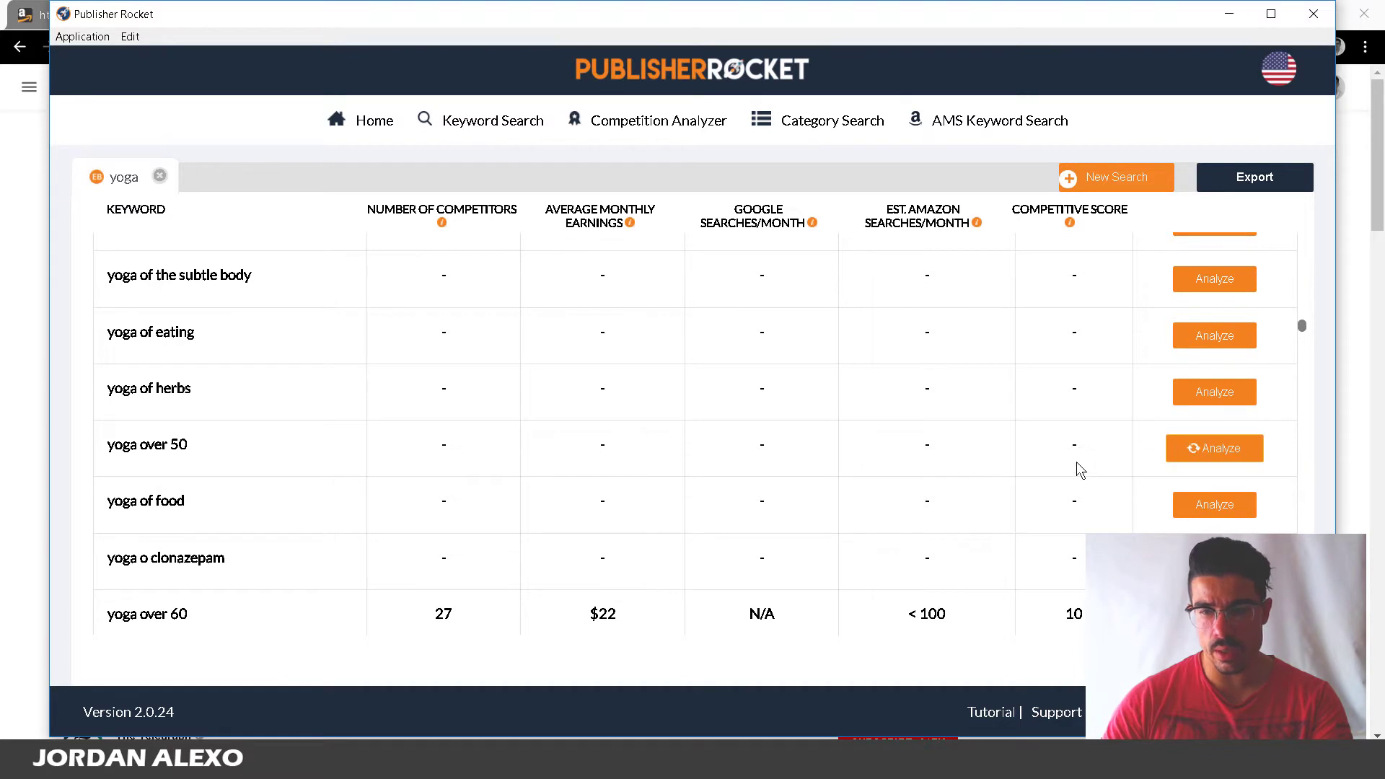
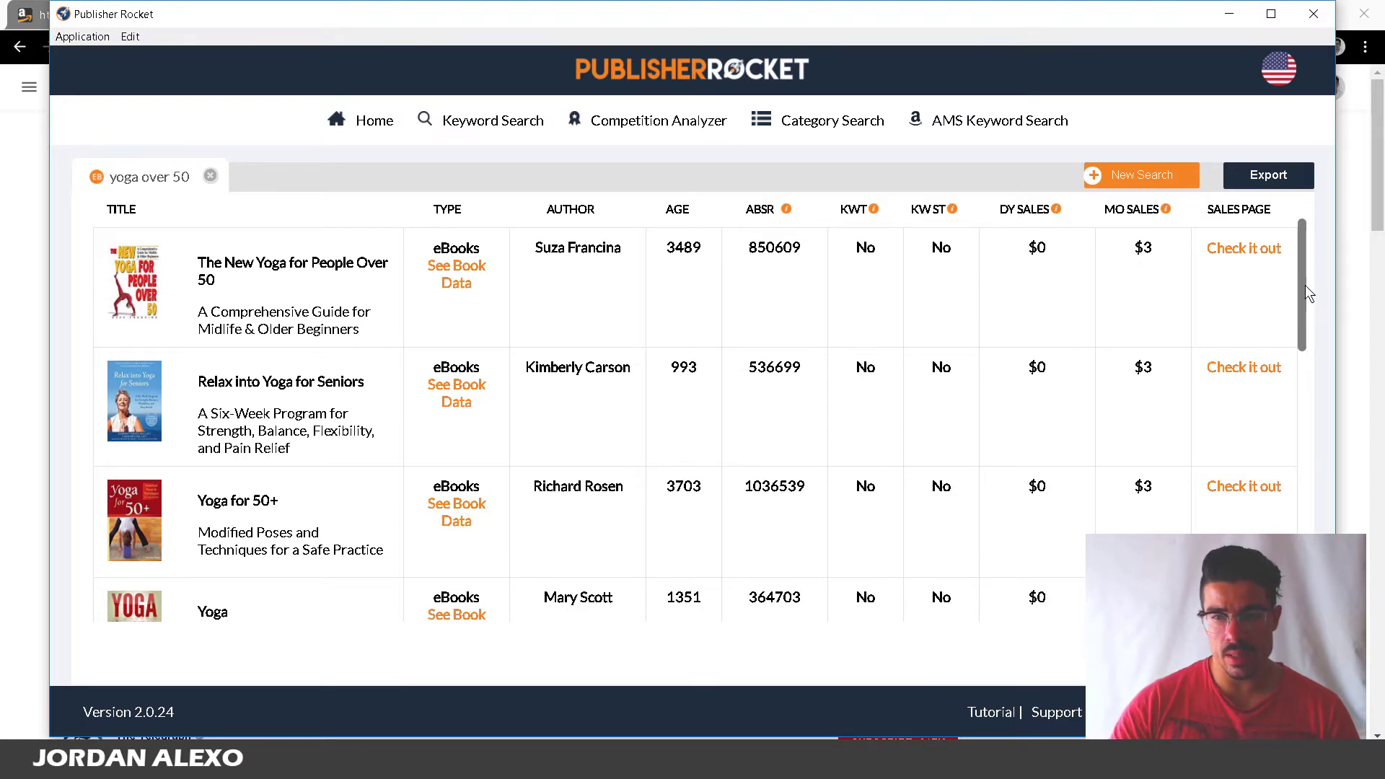
Examine the e-books competing for "yoga over 50", comparing their age, ABSR and daily and monthly sales
mouse_move(1305, 284)
left_mouse_down()
mouse_move(1295, 490)
mouse_move(1335, 344)
mouse_move(1331, 277)
left_mouse_up()
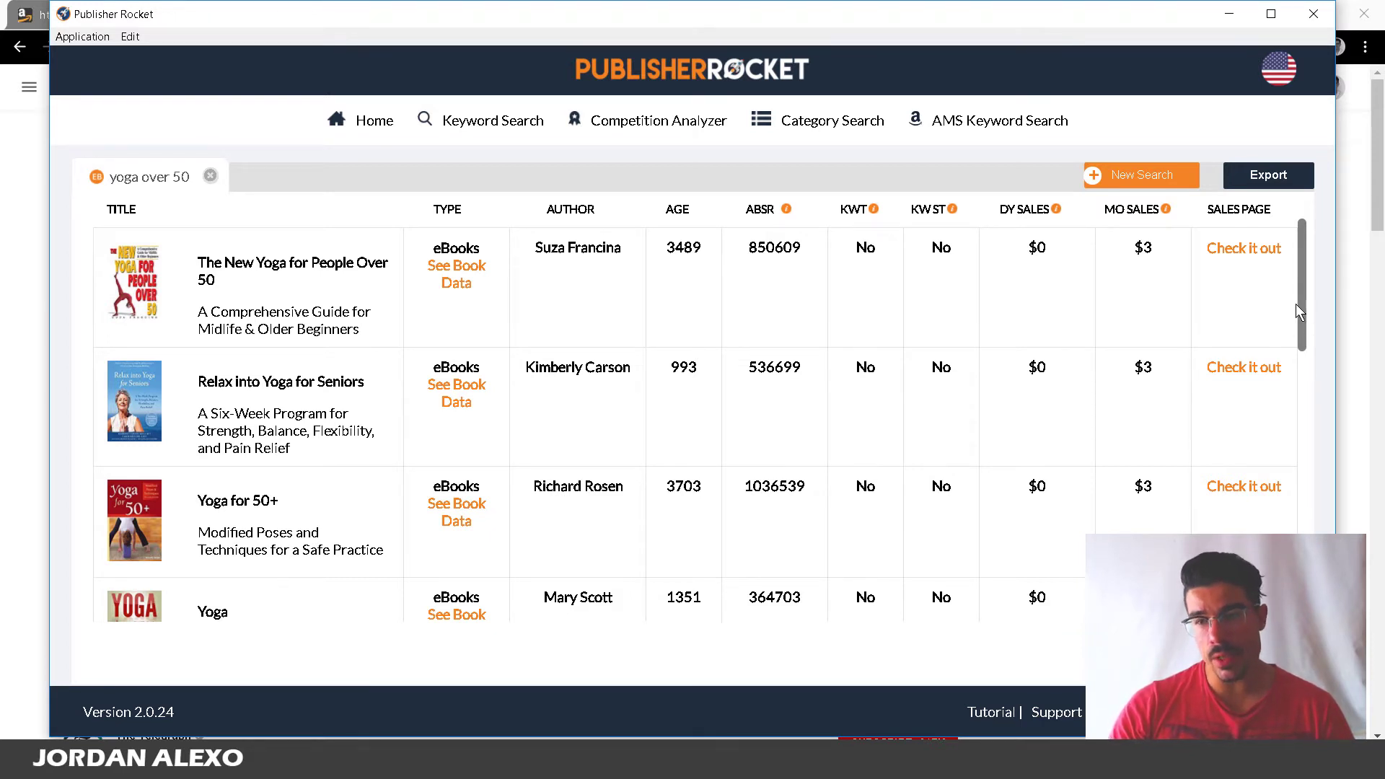
mouse_move(1302, 302)
left_mouse_down()
mouse_move(1311, 423)
mouse_move(1309, 314)
left_mouse_up()
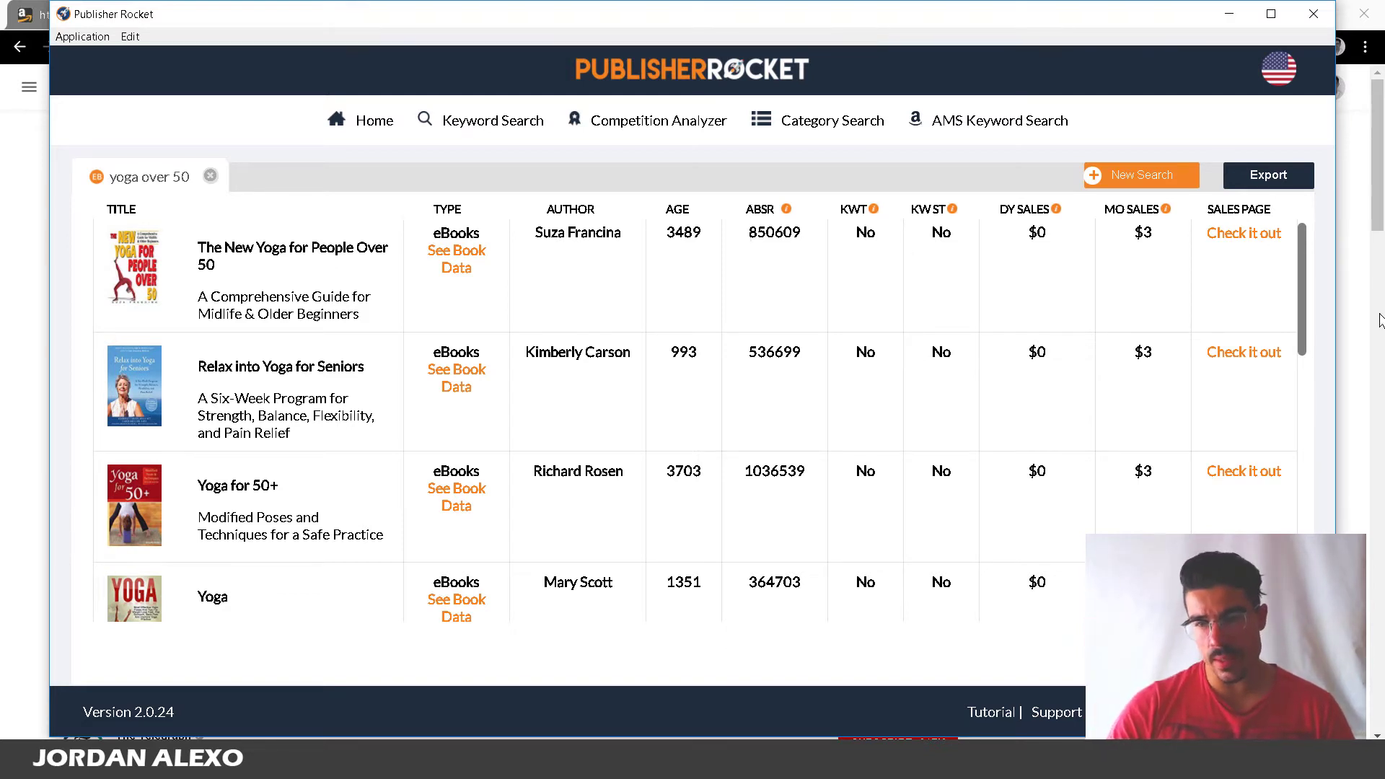
left_click_drag(1300, 293, 1295, 462)
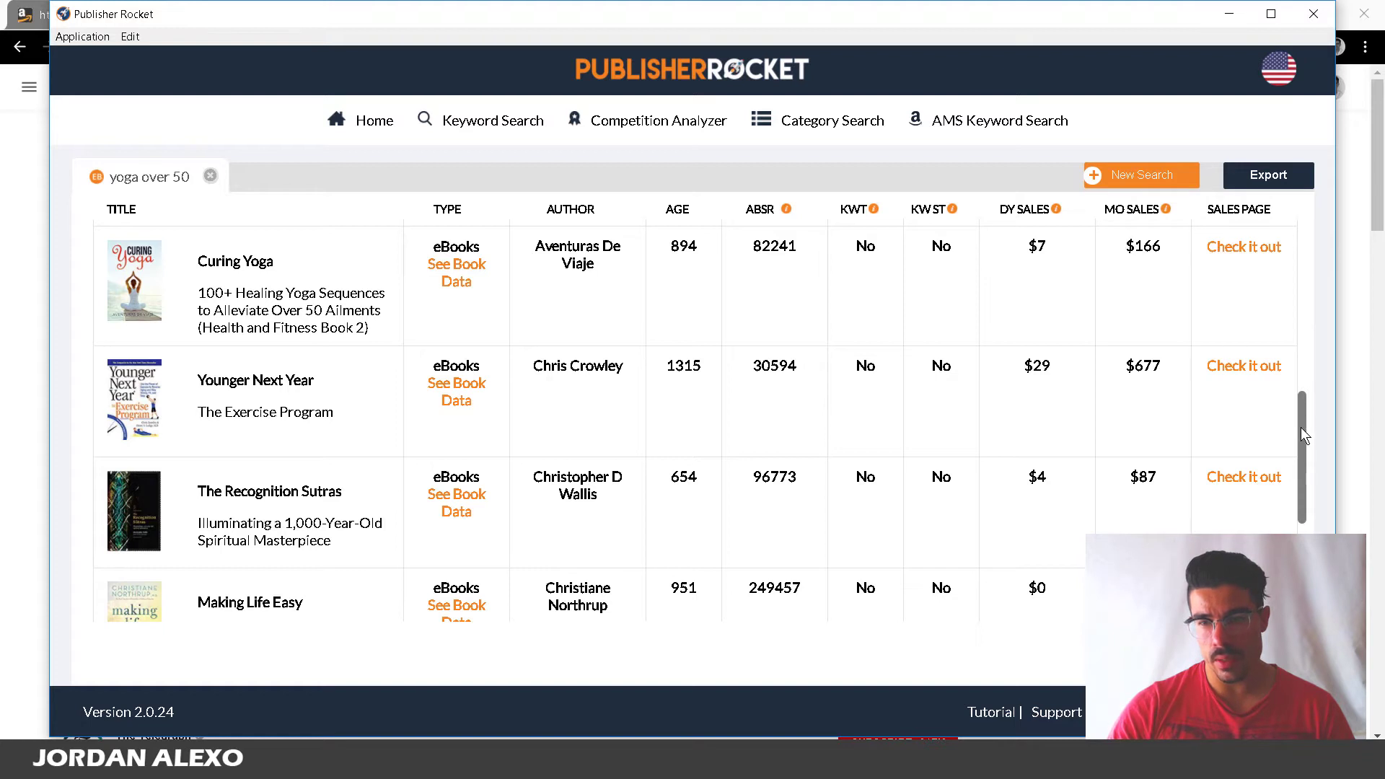
left_click_drag(1304, 429, 1305, 462)
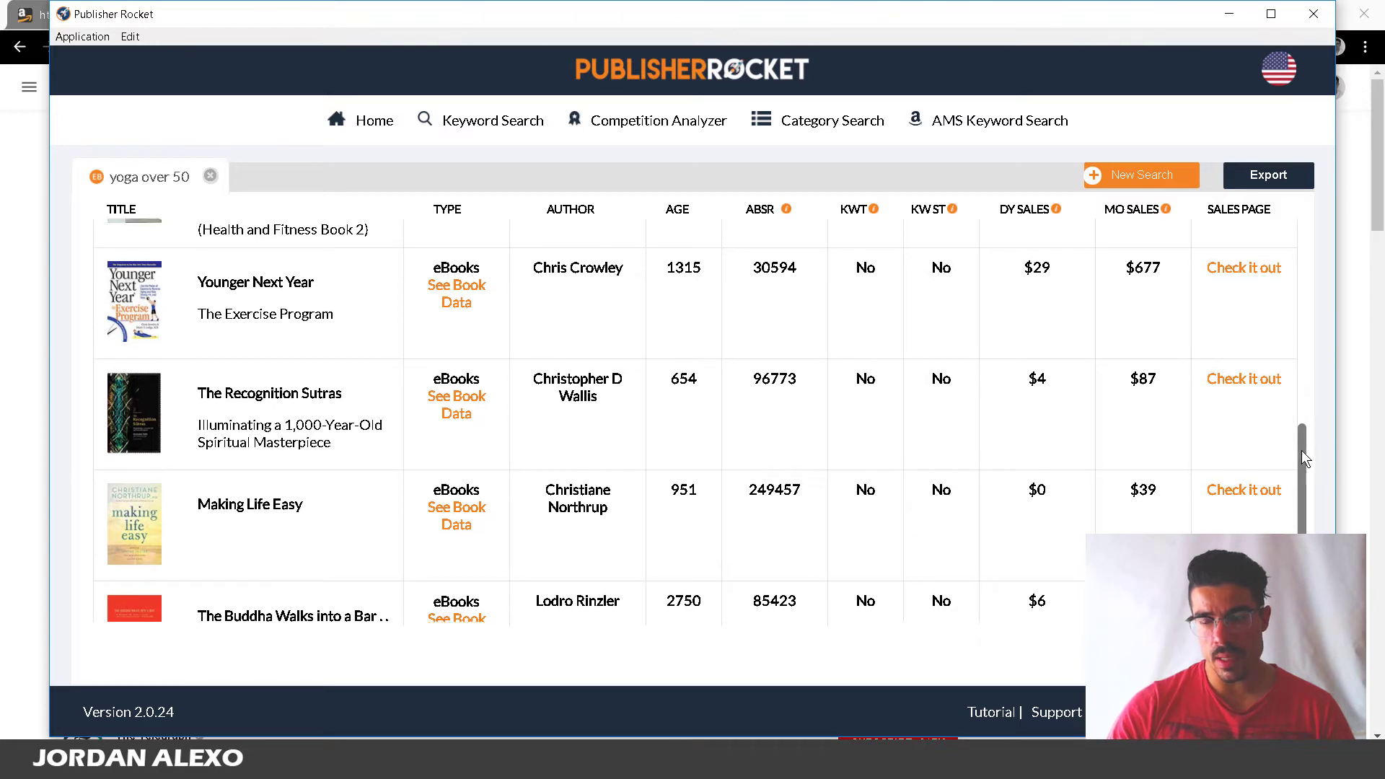
left_click_drag(1301, 450, 1356, 289)
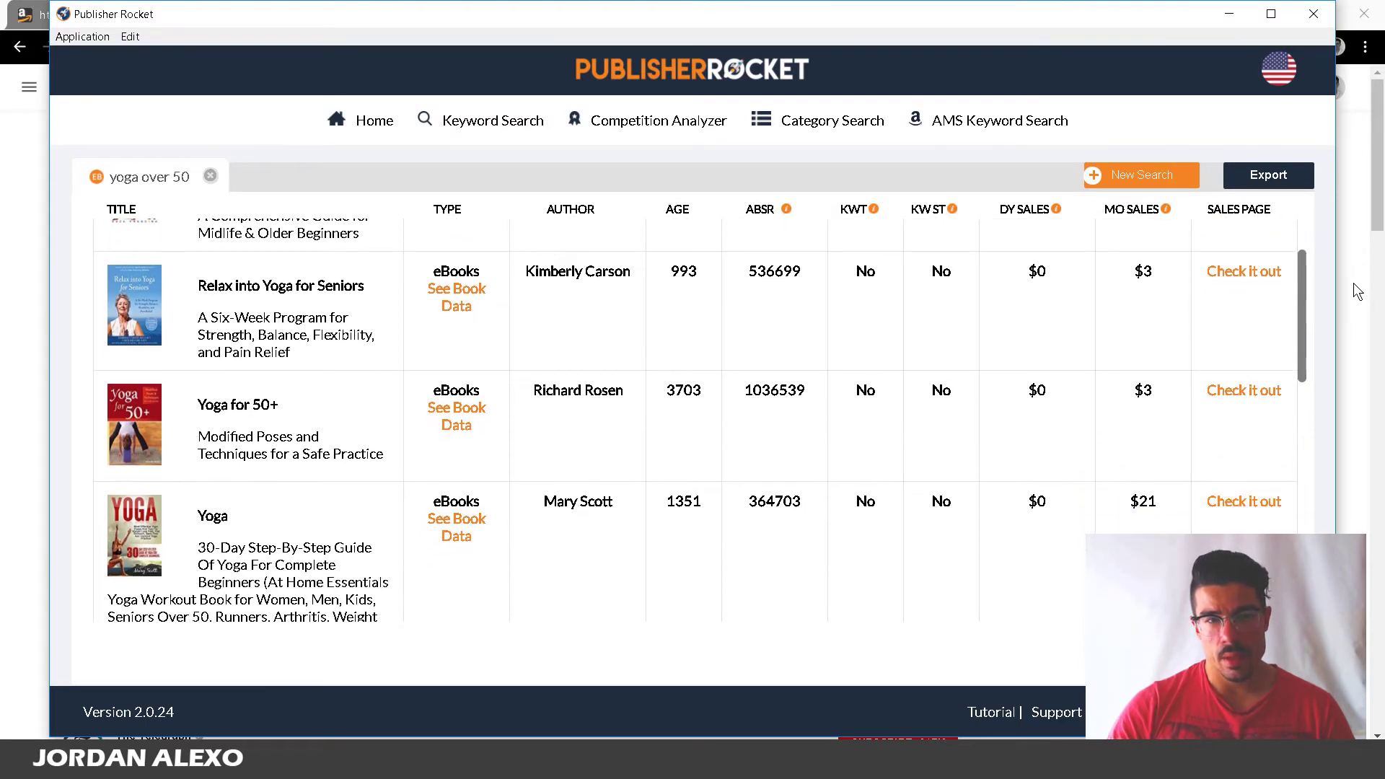
Run a new E-Book competitor analysis for the keyword "yoga"
left_click(341, 136)
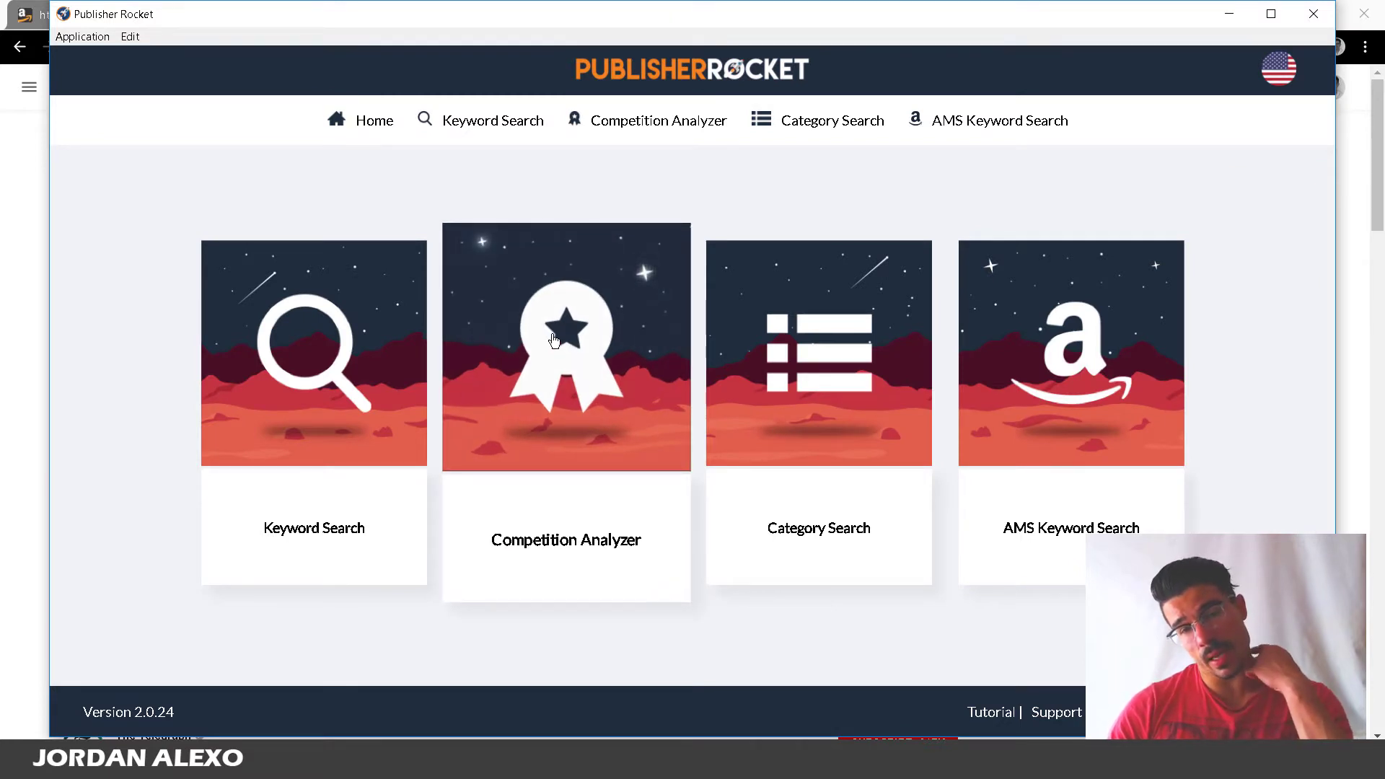
left_click(553, 341)
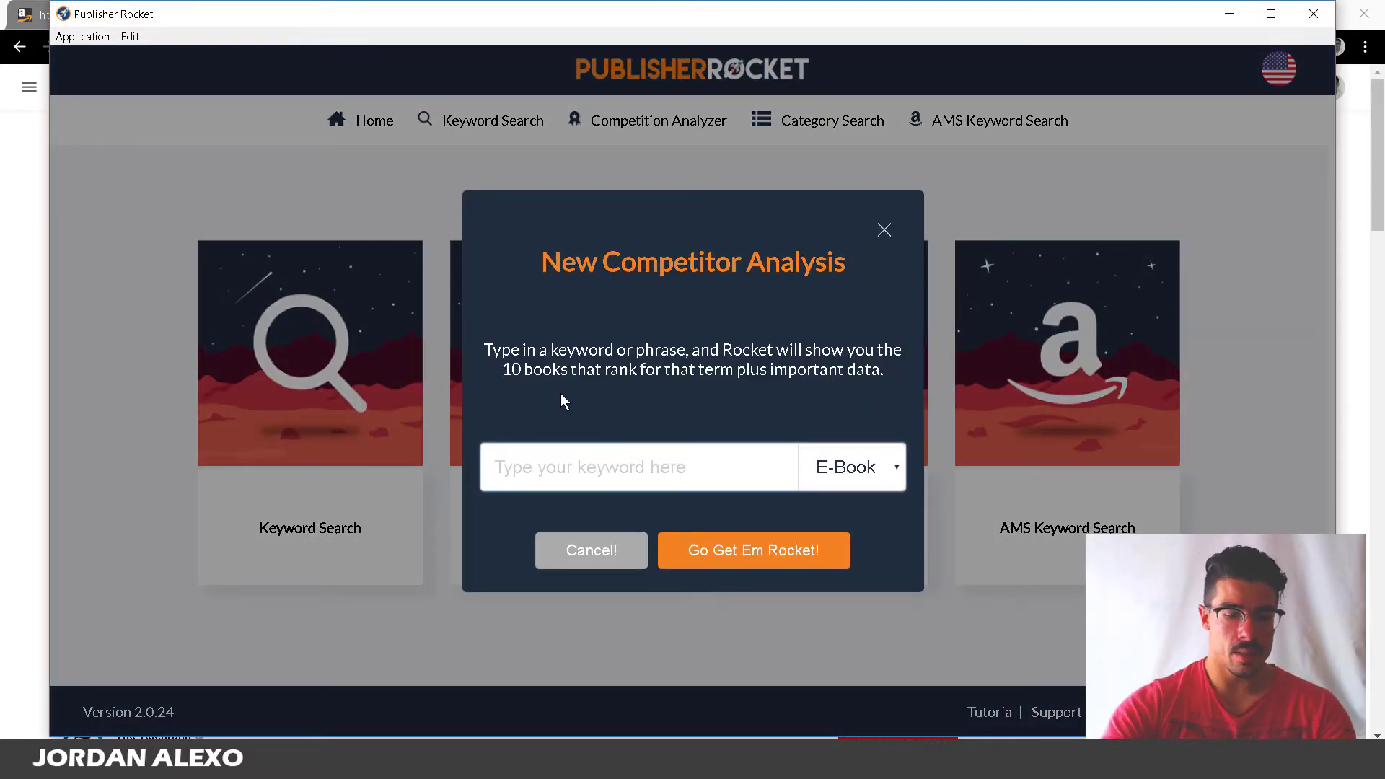
type("yoga")
key("BackSpace")
key("BackSpace")
key("BackSpace")
type("oga")
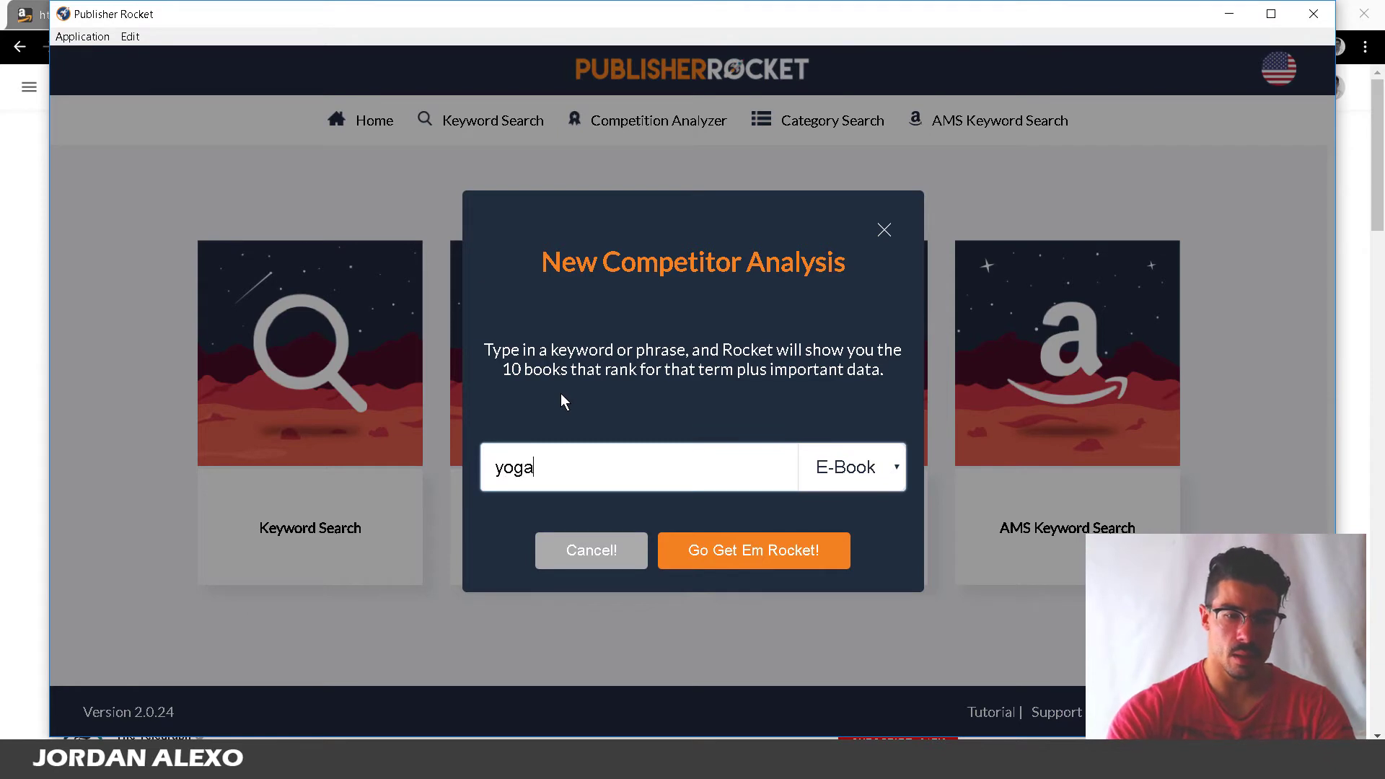
key("Return")
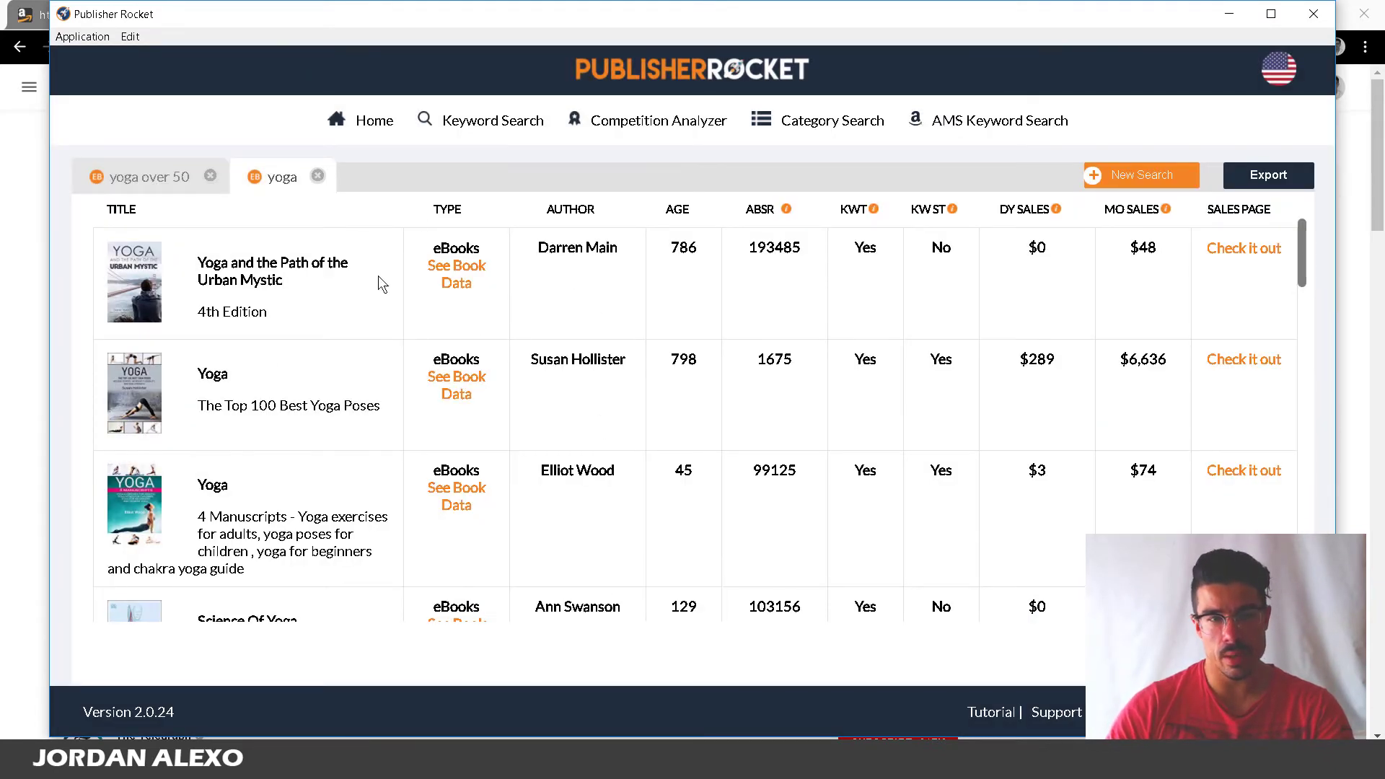
left_click(373, 123)
left_click(567, 139)
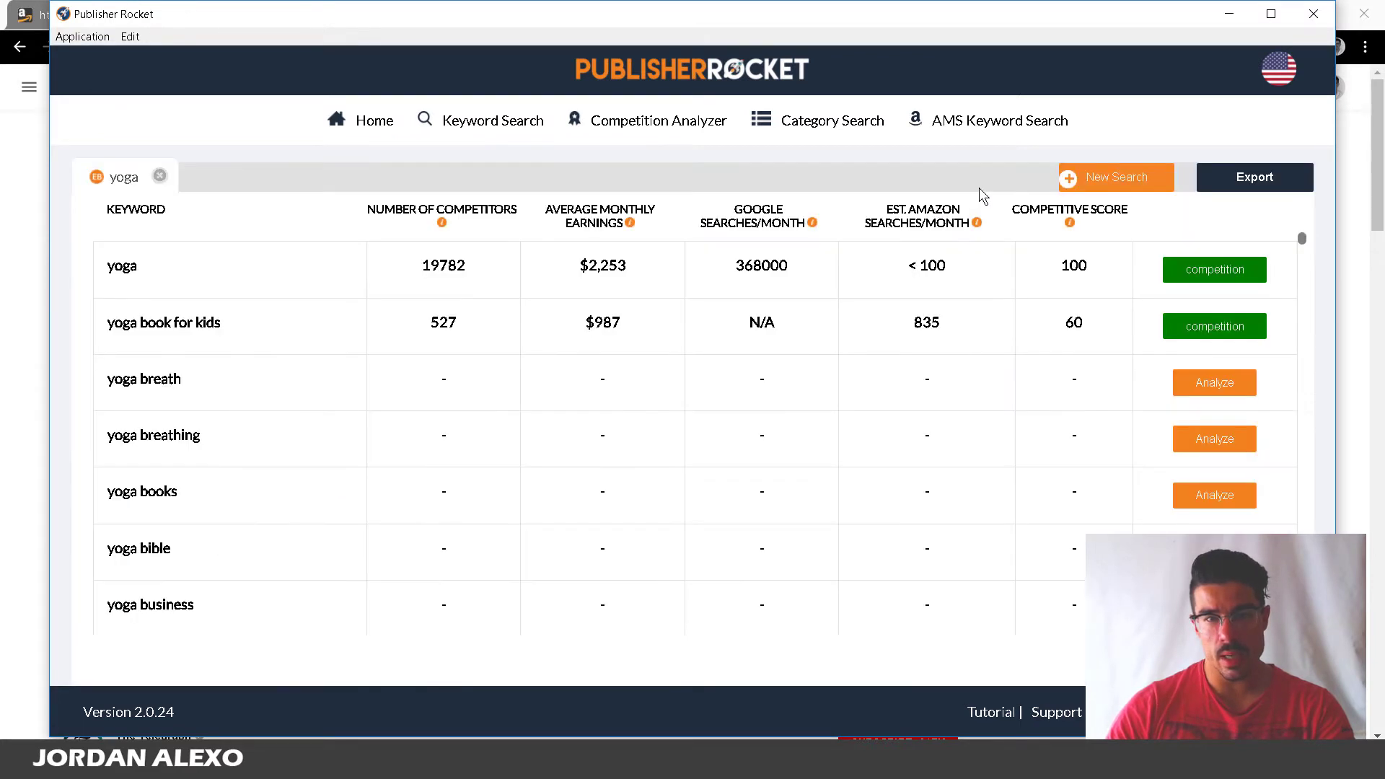
left_click(647, 134)
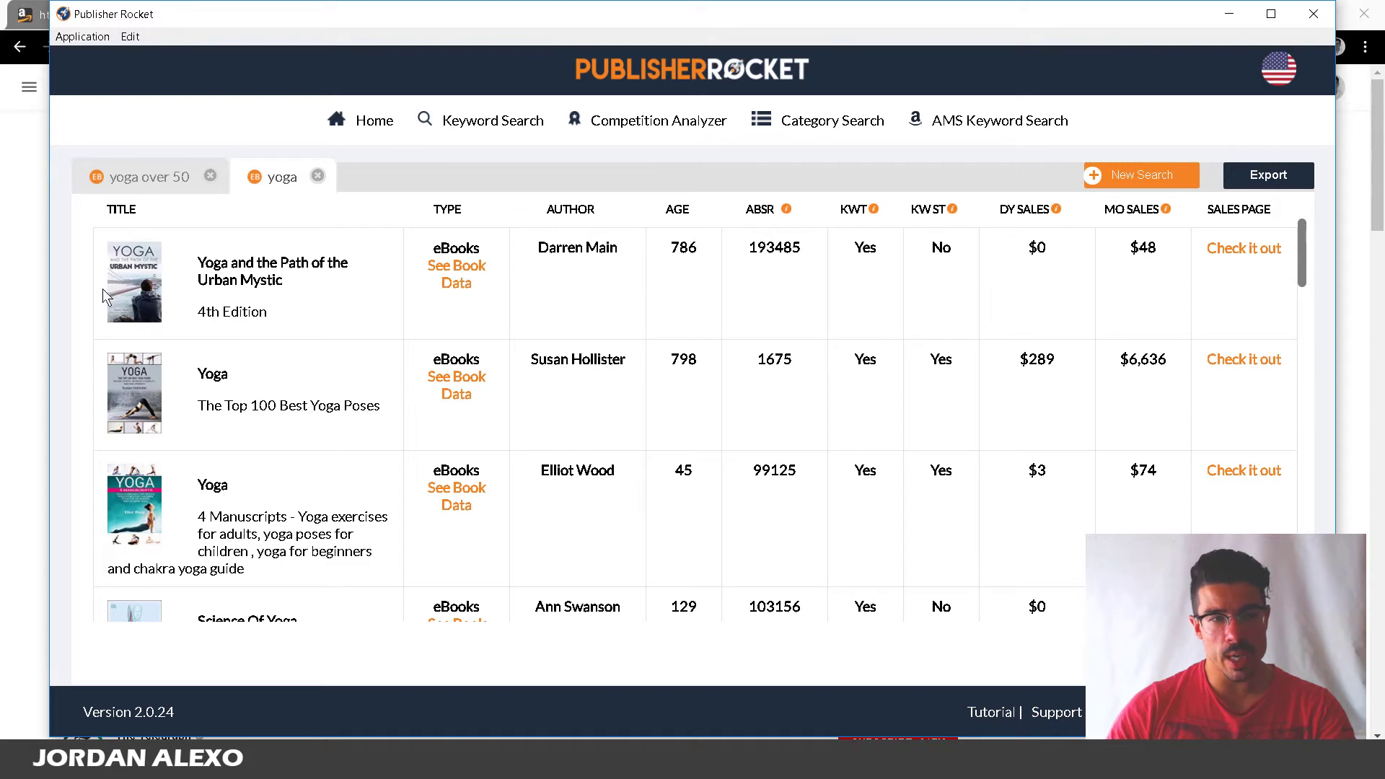
Open the Amazon sales page of "Yoga and the Path of the Urban Mystic" from the yoga competitor results
left_click(1218, 249)
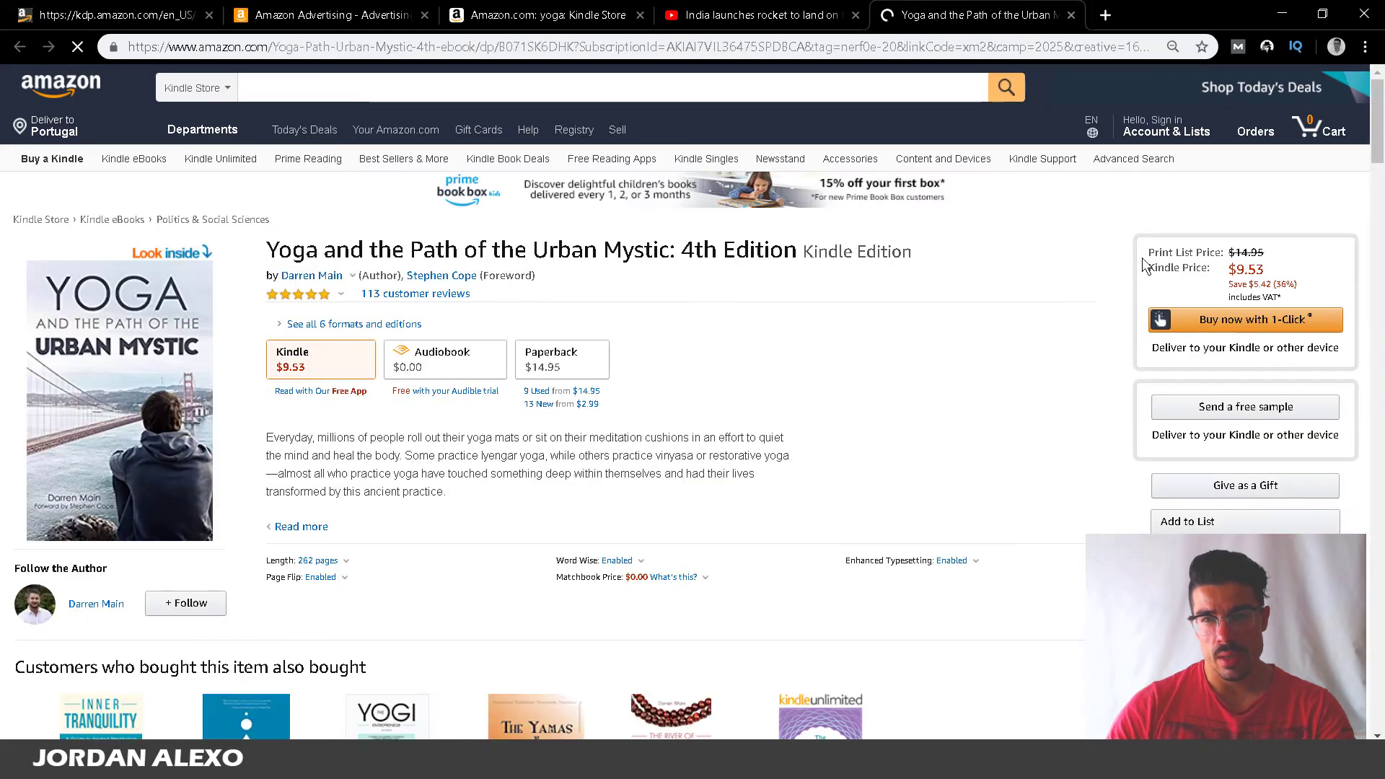
mouse_move(1380, 117)
left_mouse_down()
mouse_move(1379, 256)
mouse_move(1380, 101)
left_mouse_up()
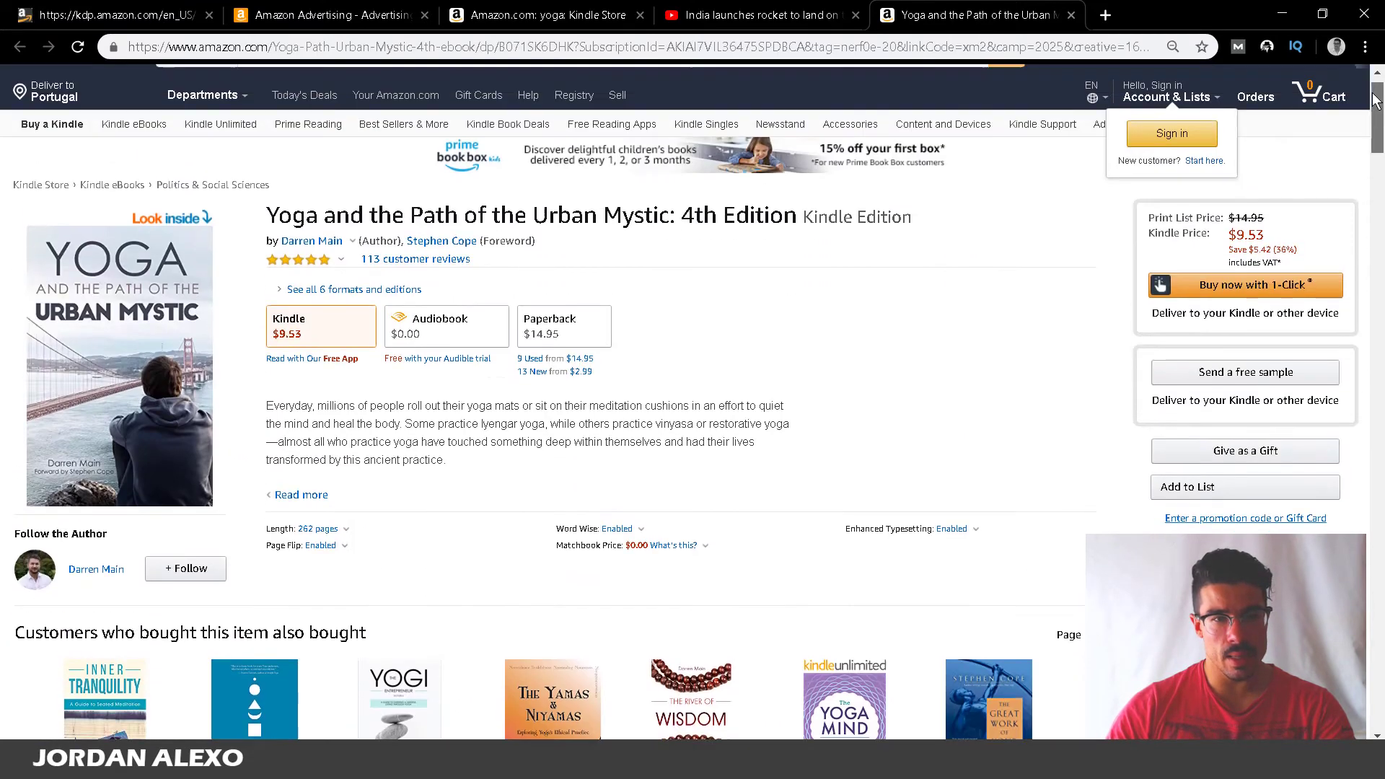
Switch back to Publisher Rocket, run an E-Book category search and open the Health, Fitness & Dieting categories
left_click(359, 763)
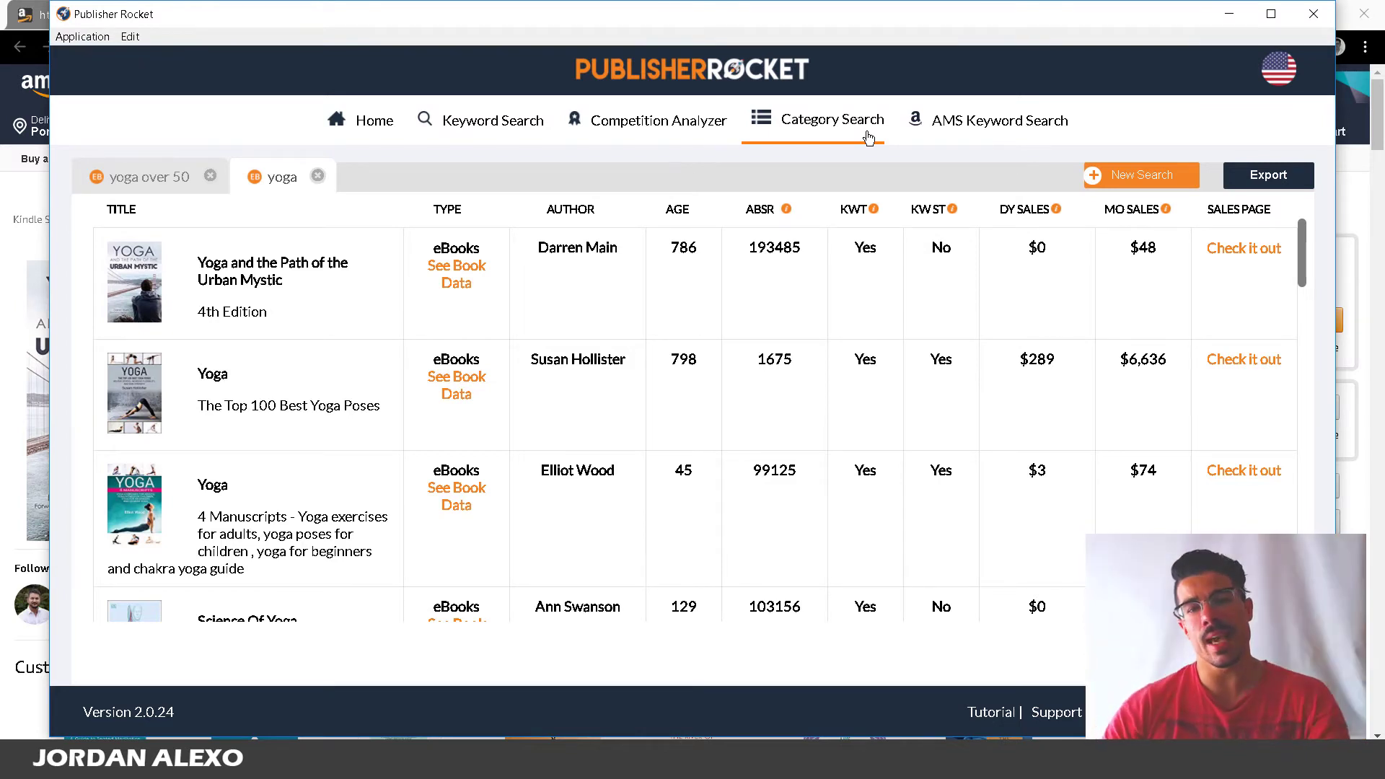
left_click(868, 138)
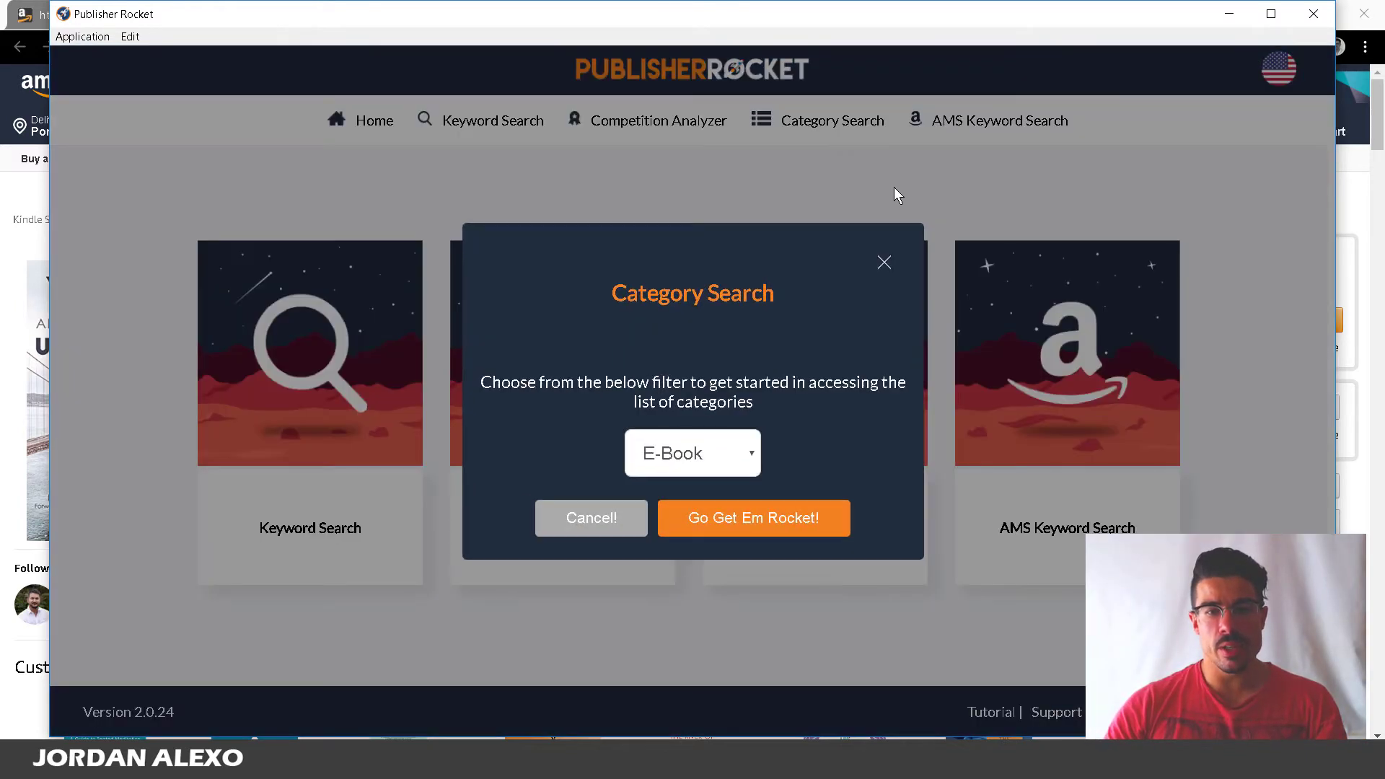
left_click(704, 523)
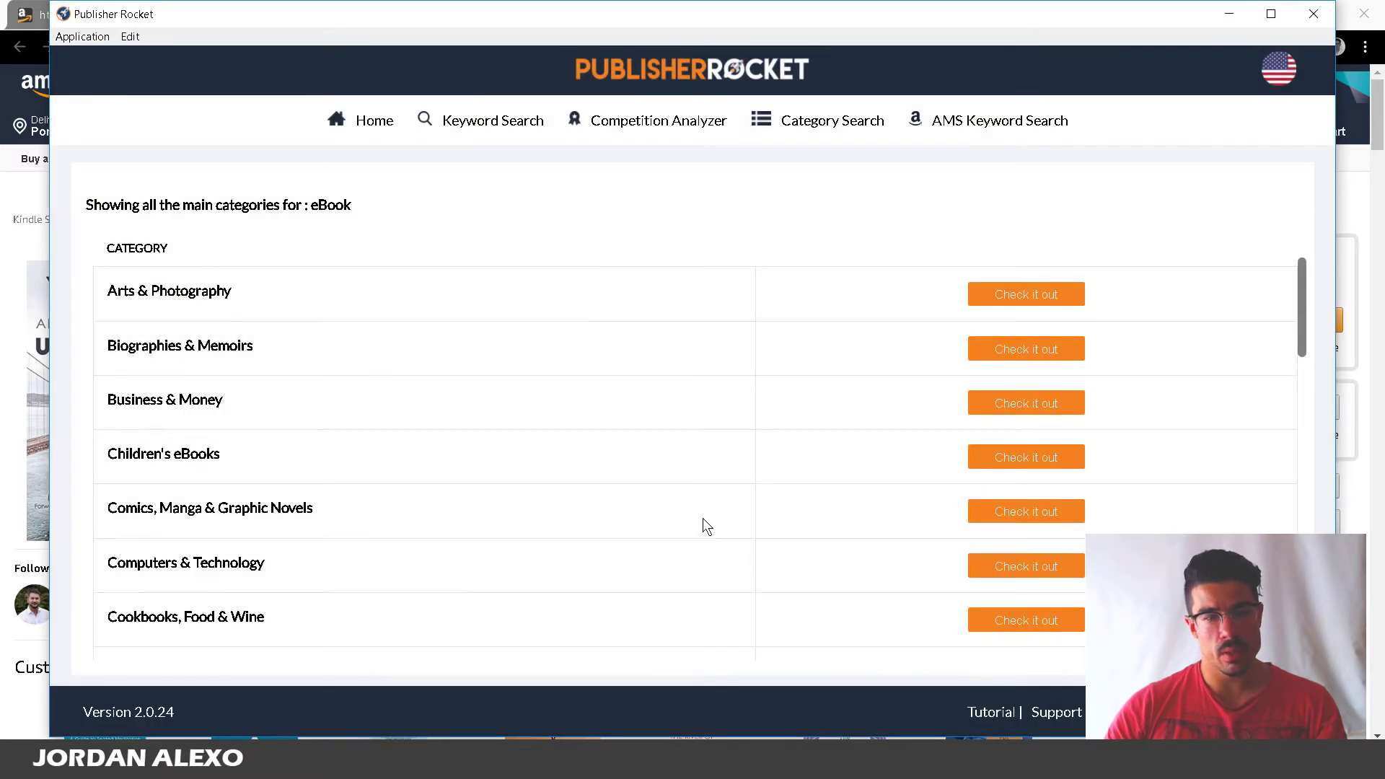
left_click_drag(1296, 291, 1289, 392)
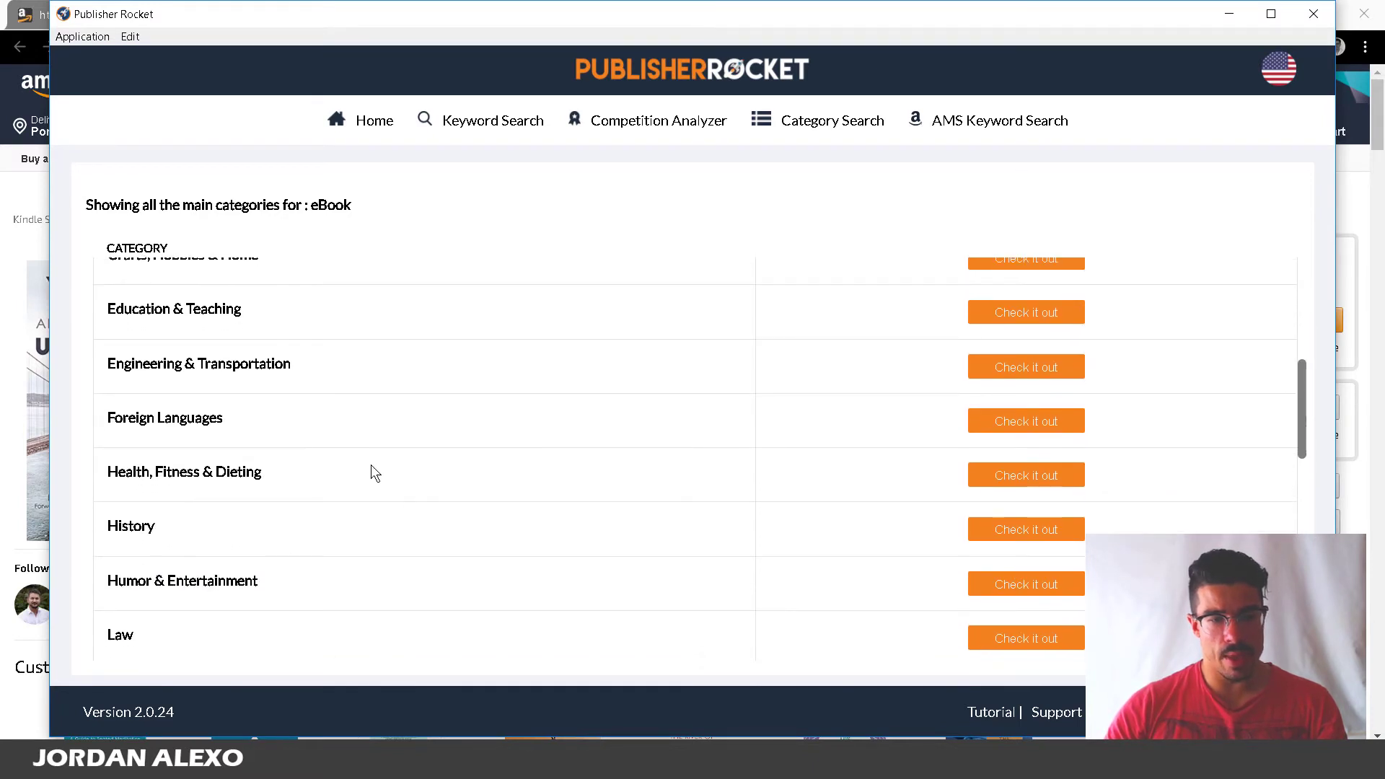
left_click(1015, 470)
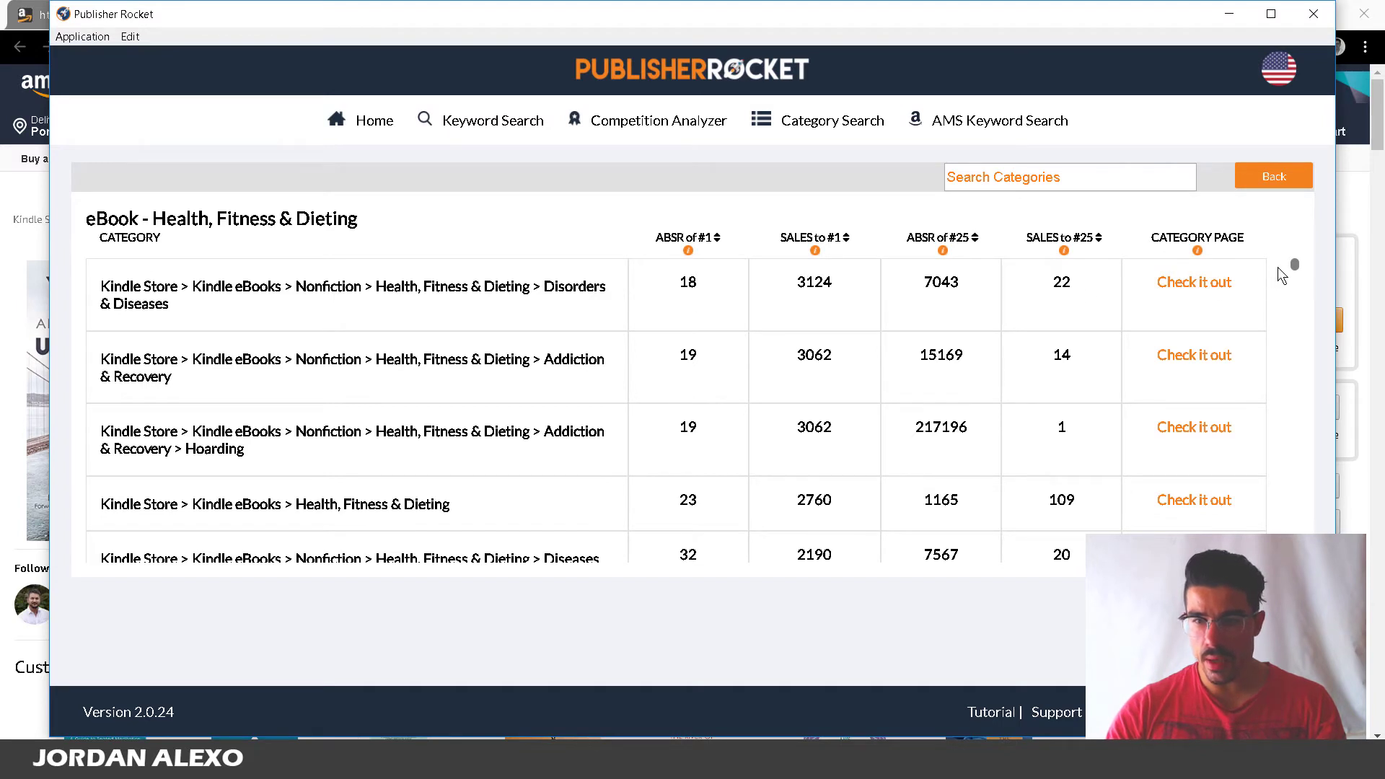
Find the Counseling & Psychology category under Health, Fitness & Dieting and highlight its path text
left_click_drag(1291, 265, 1292, 275)
scroll(1294, 280, "down", 1)
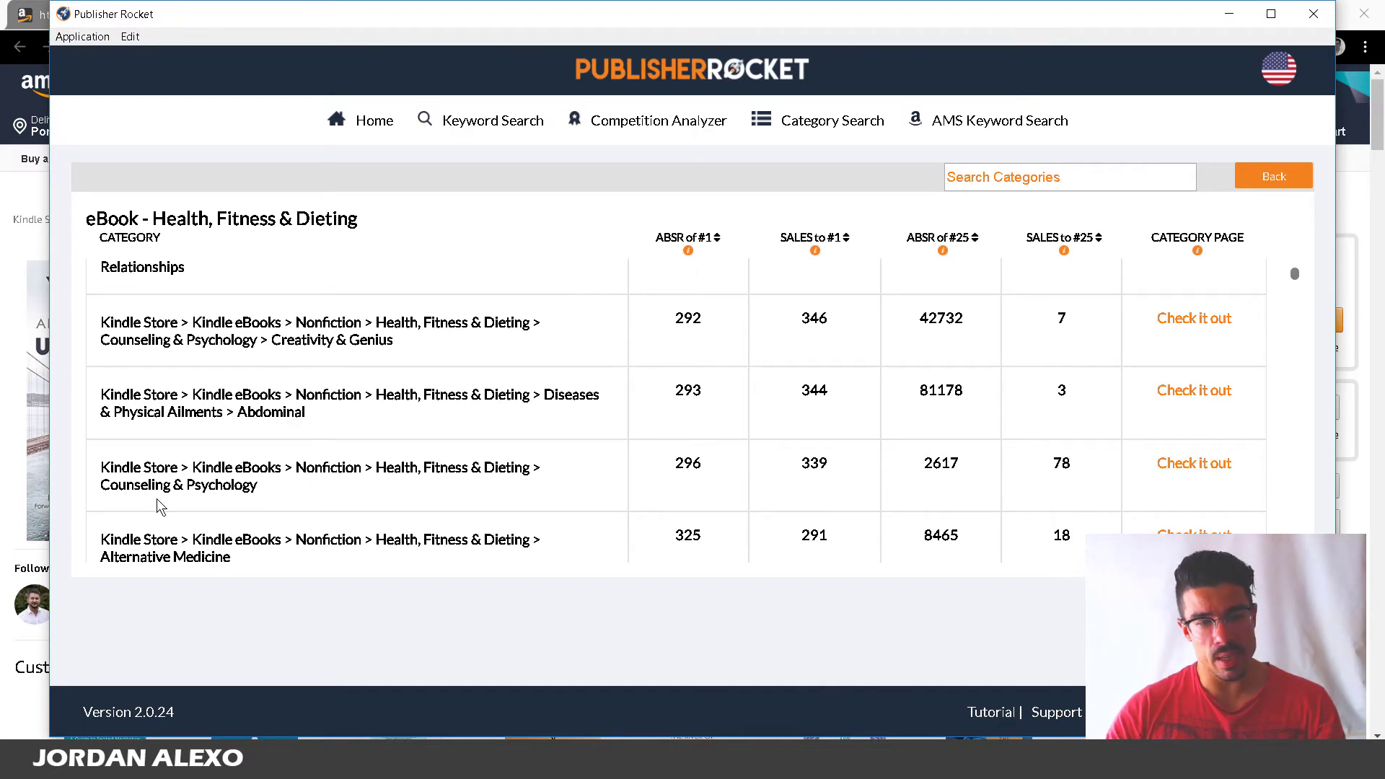
left_click_drag(253, 491, 147, 469)
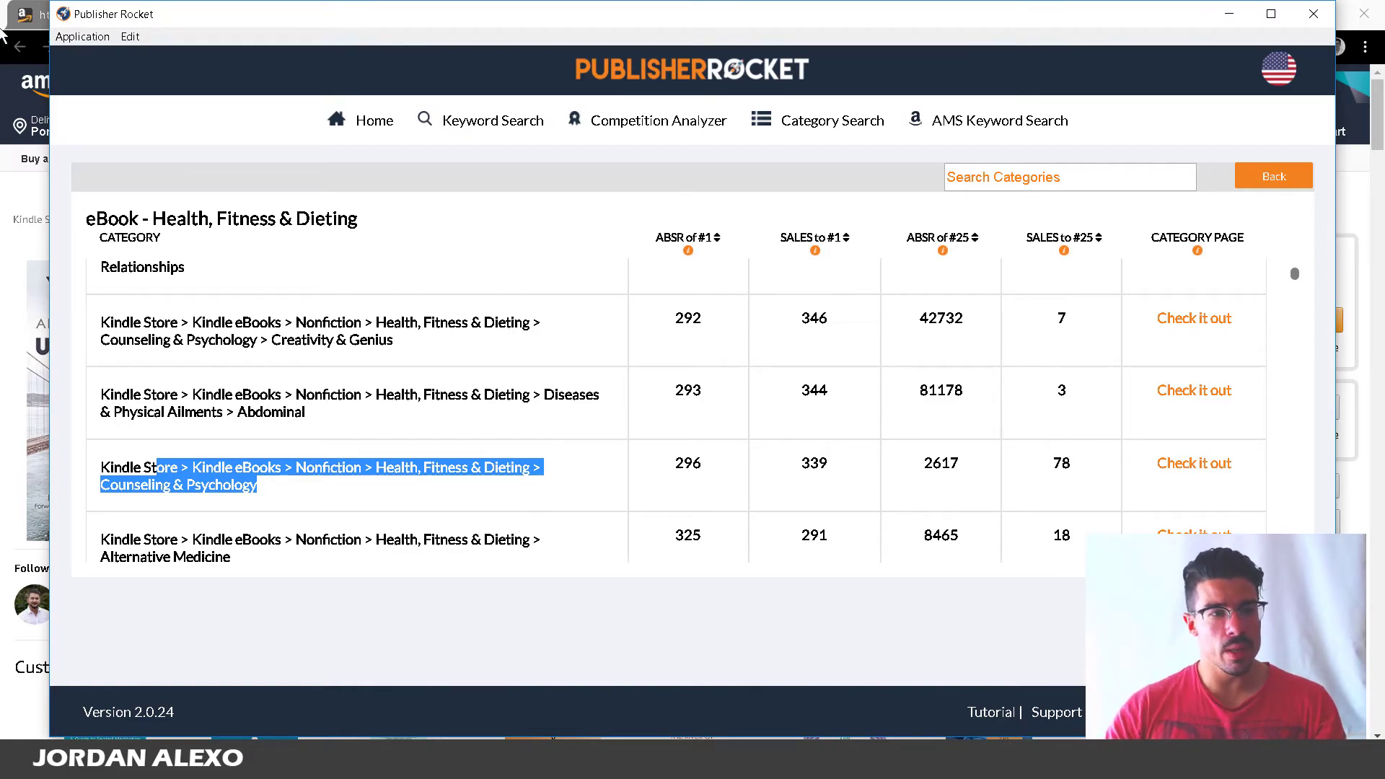
Switch to the Amazon page of "Yoga and the Path of the Urban Mystic" and check its Best Sellers rank in the product details
left_click(1370, 233)
left_click(1377, 231)
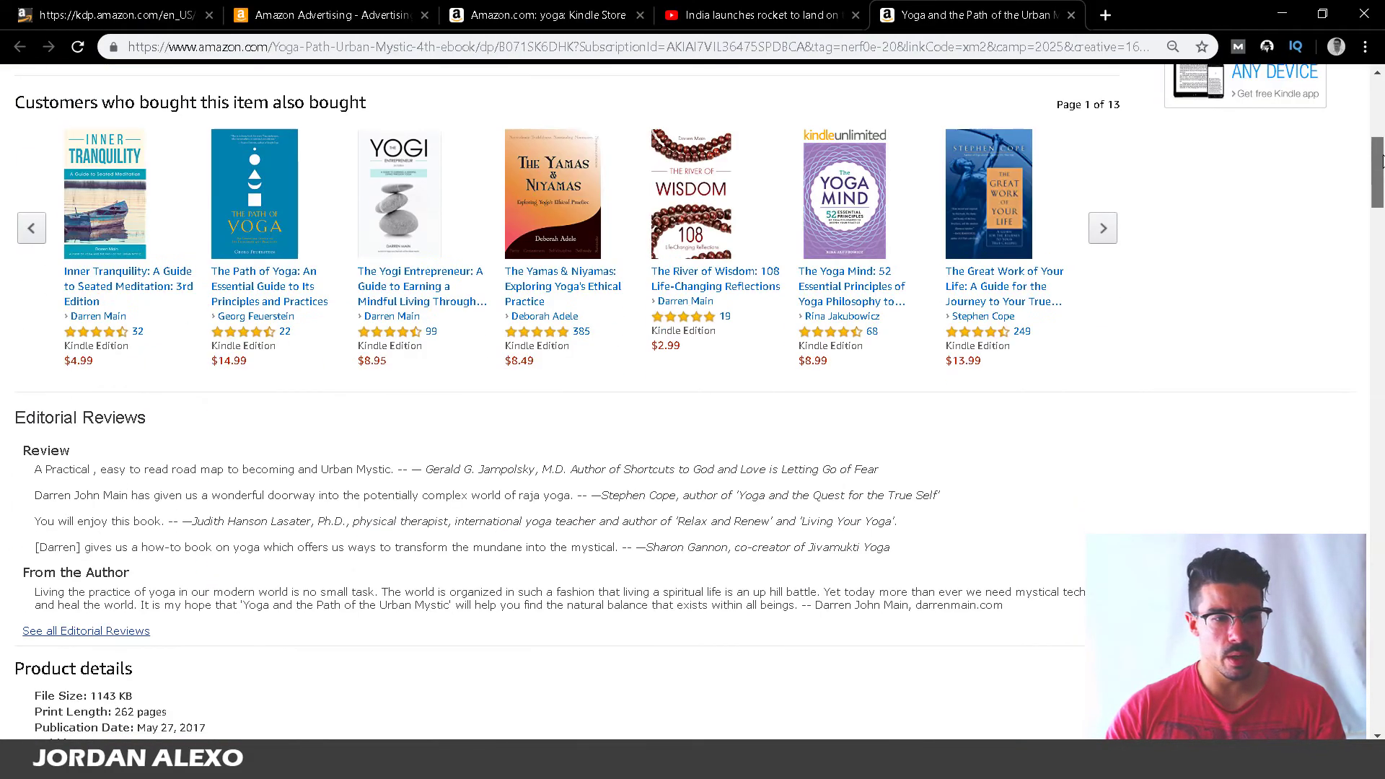
scroll(1379, 232, "down", 1)
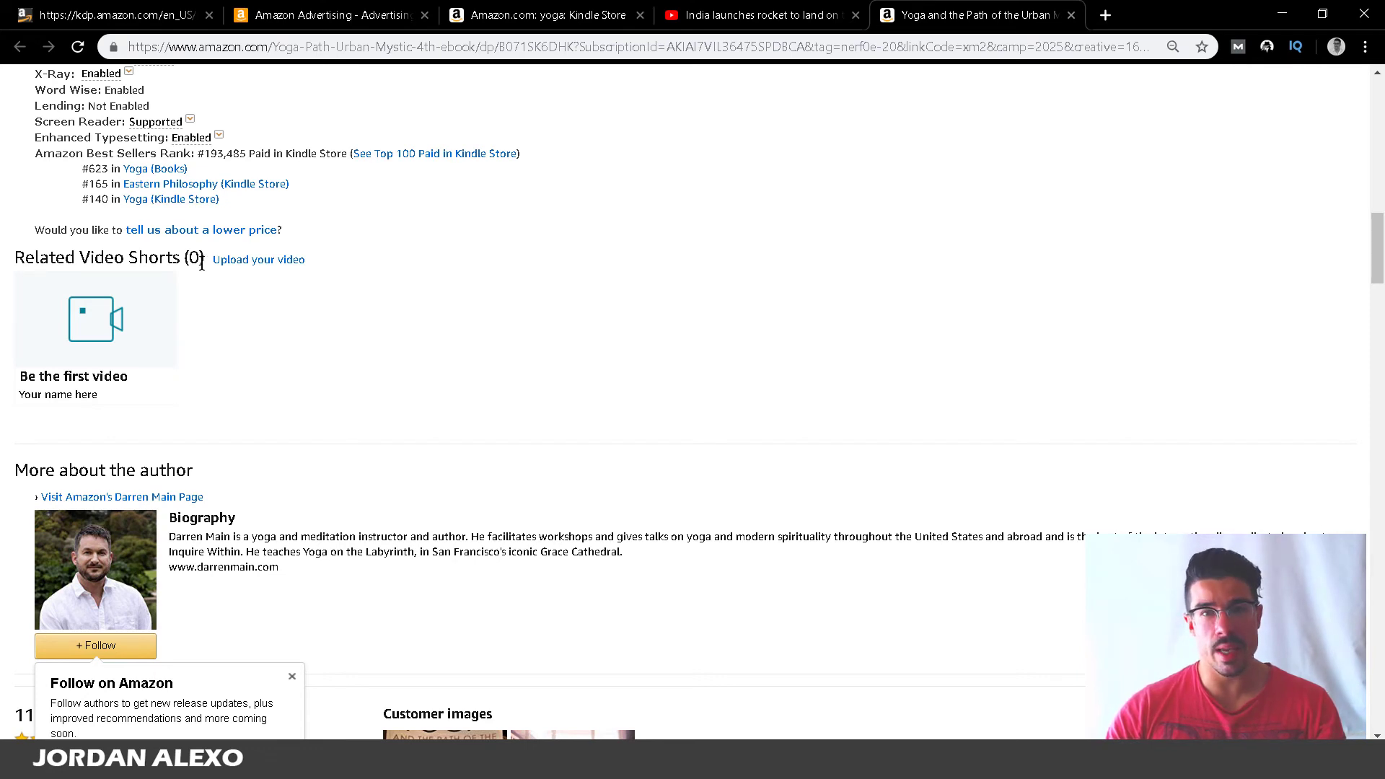
Open the Amazon best sellers page for Counseling & Psychology from the Publisher Rocket category list and examine the ranks of its books
left_click(334, 763)
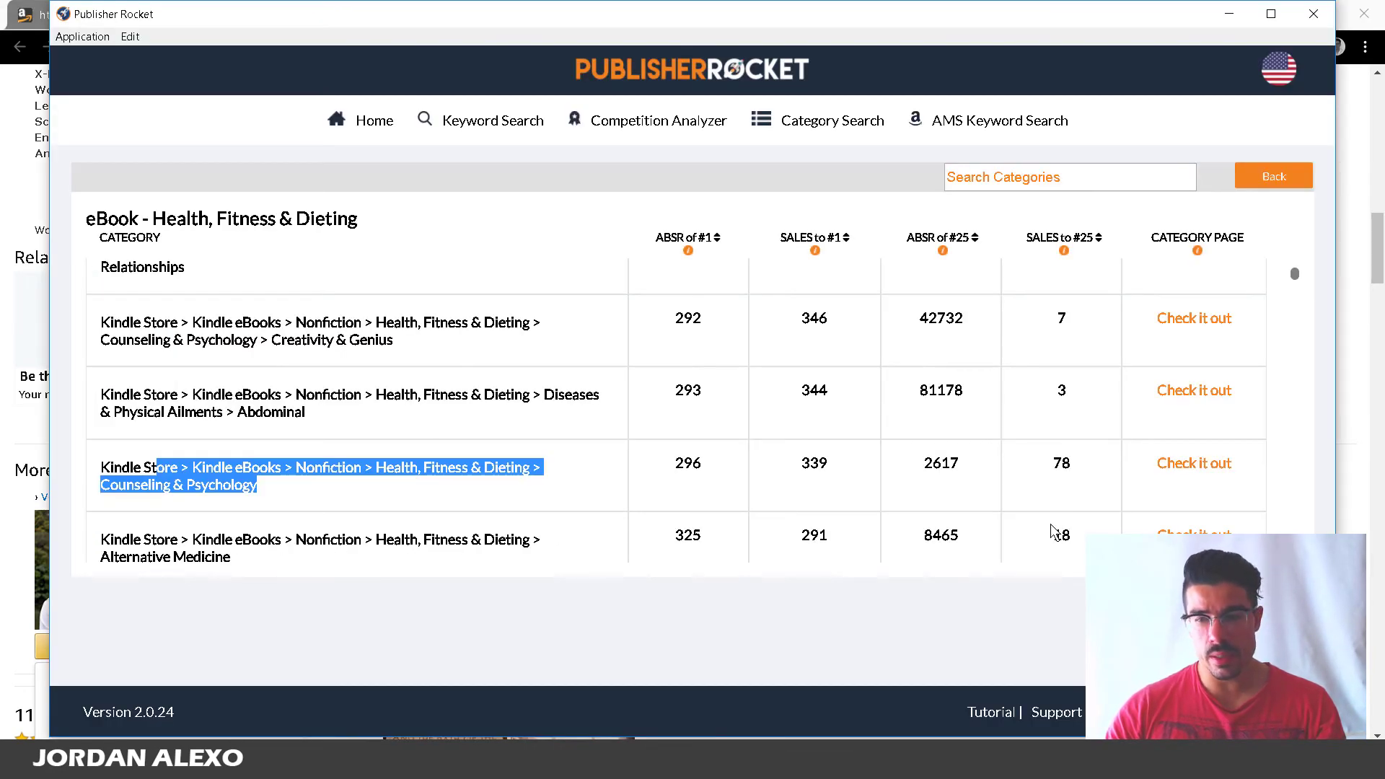
left_click(1167, 467)
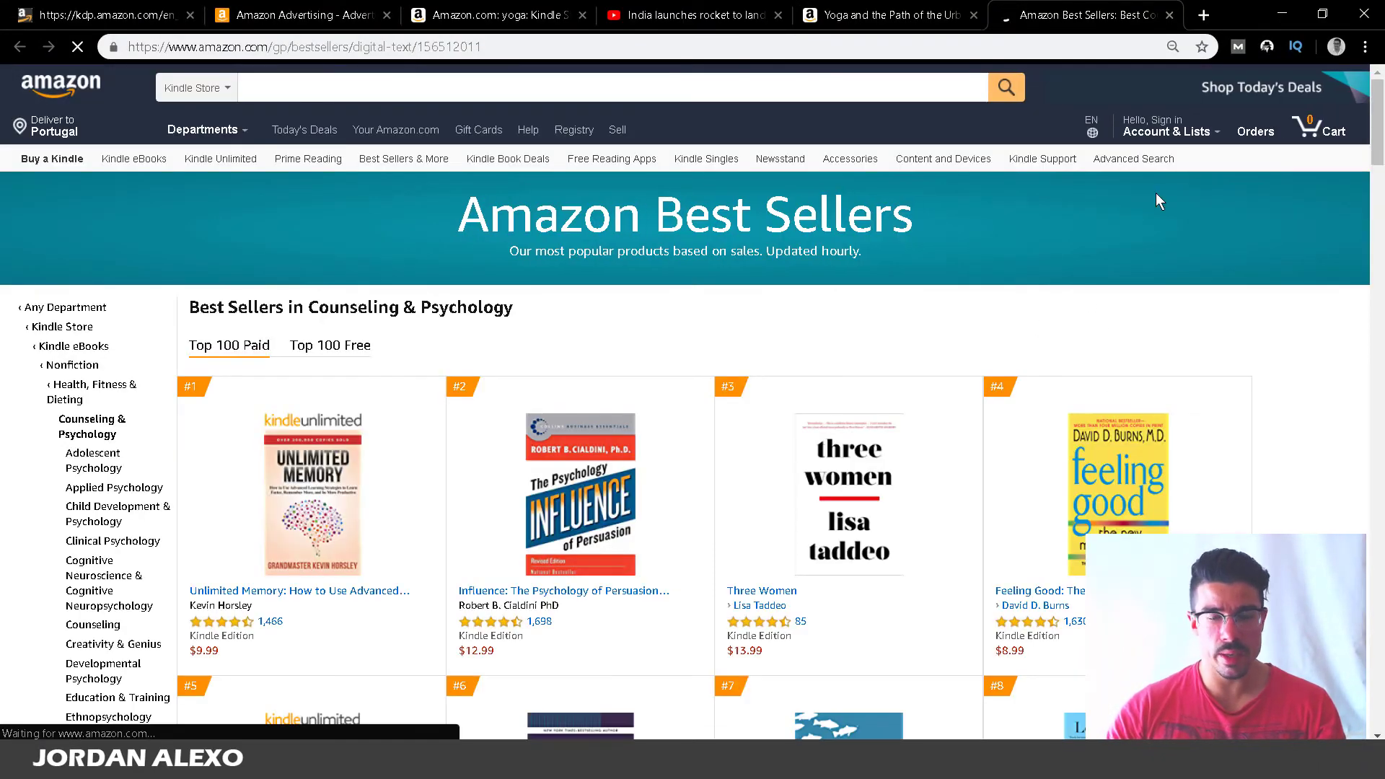
left_click_drag(1378, 111, 1380, 163)
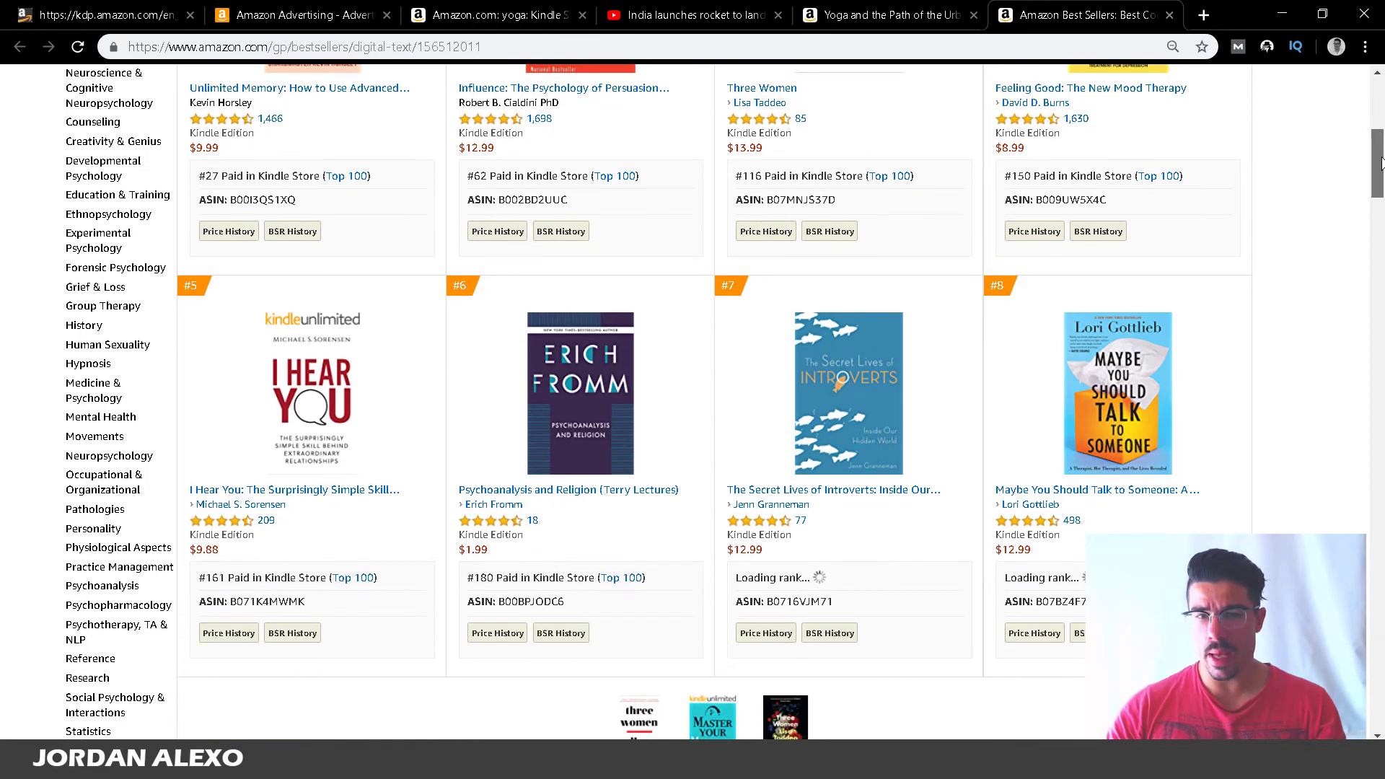
scroll(1379, 163, "down", 7)
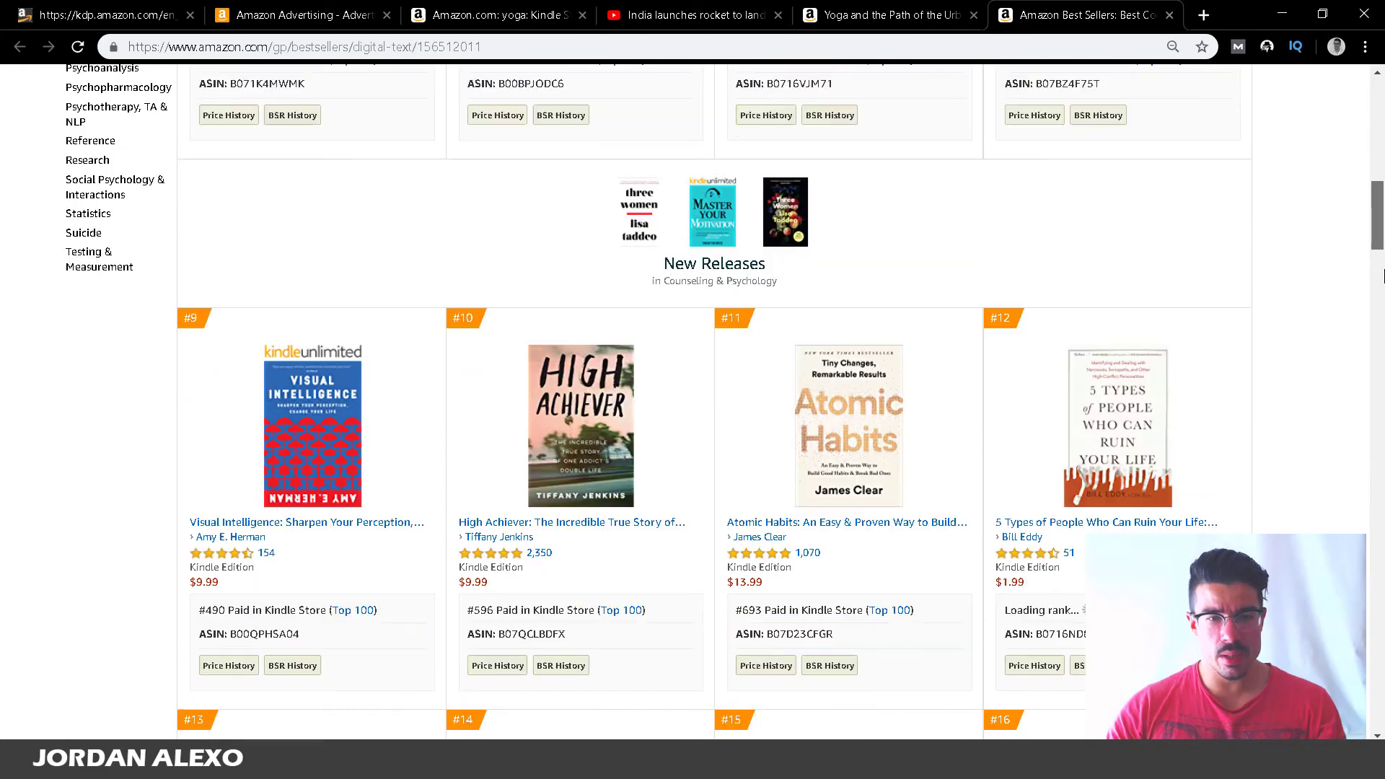
scroll(1383, 274, "down", 10)
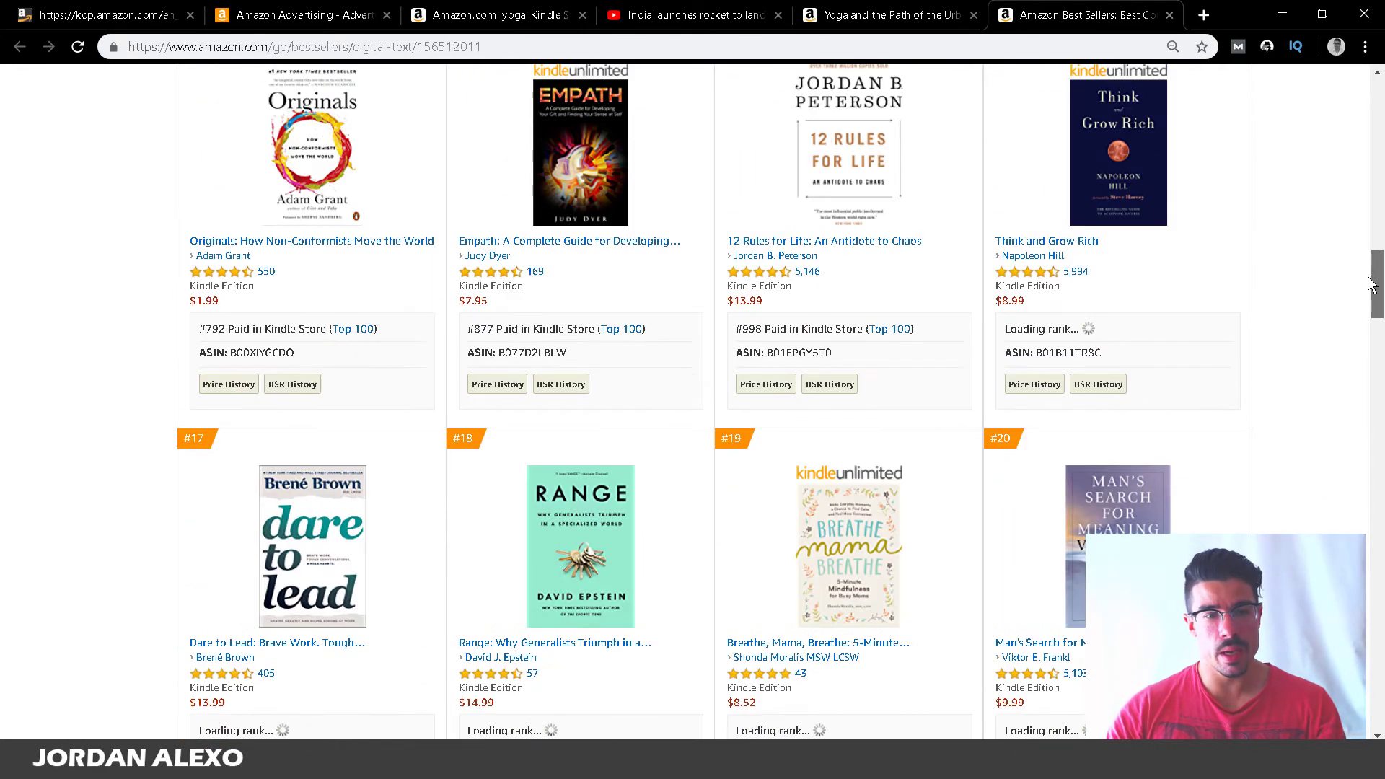
left_click_drag(1372, 299, 1381, 462)
key("Home")
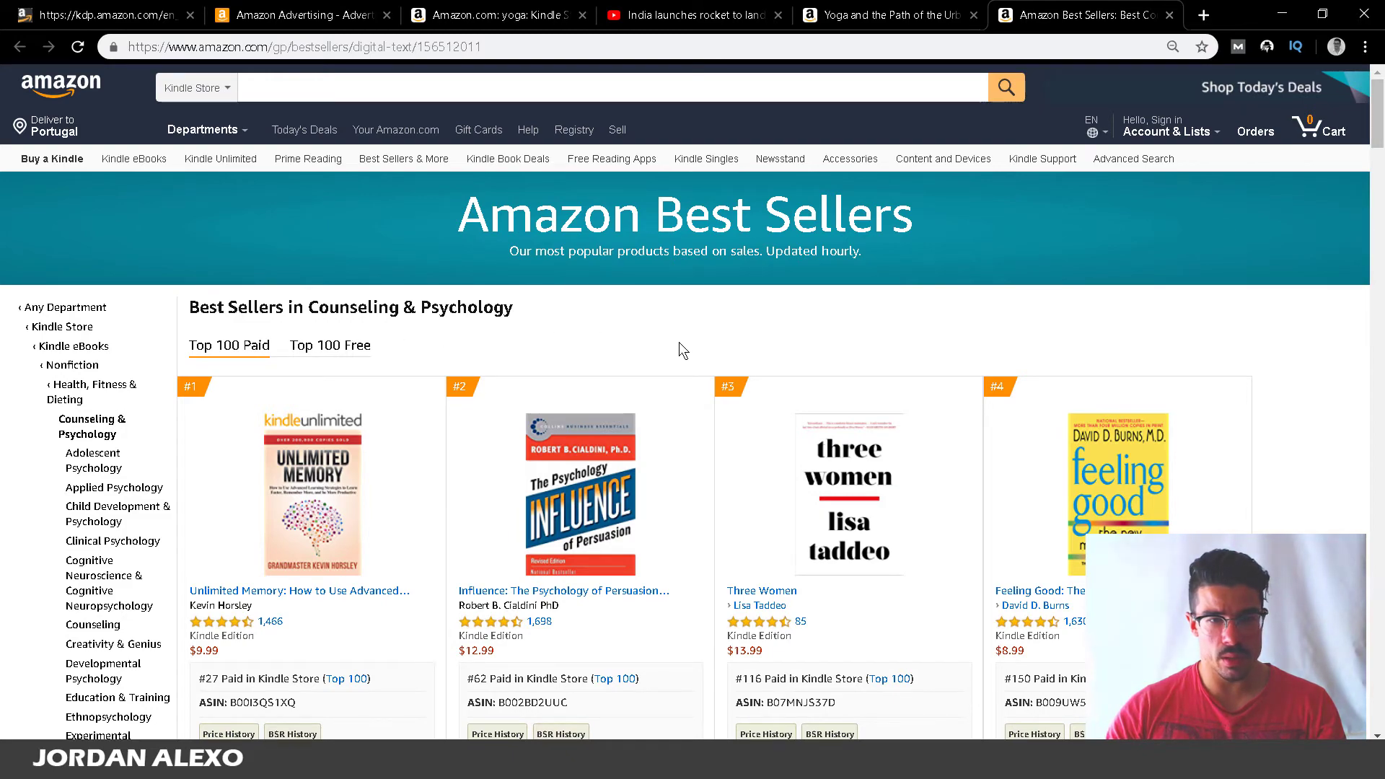
scroll(1312, 216, "down", 20)
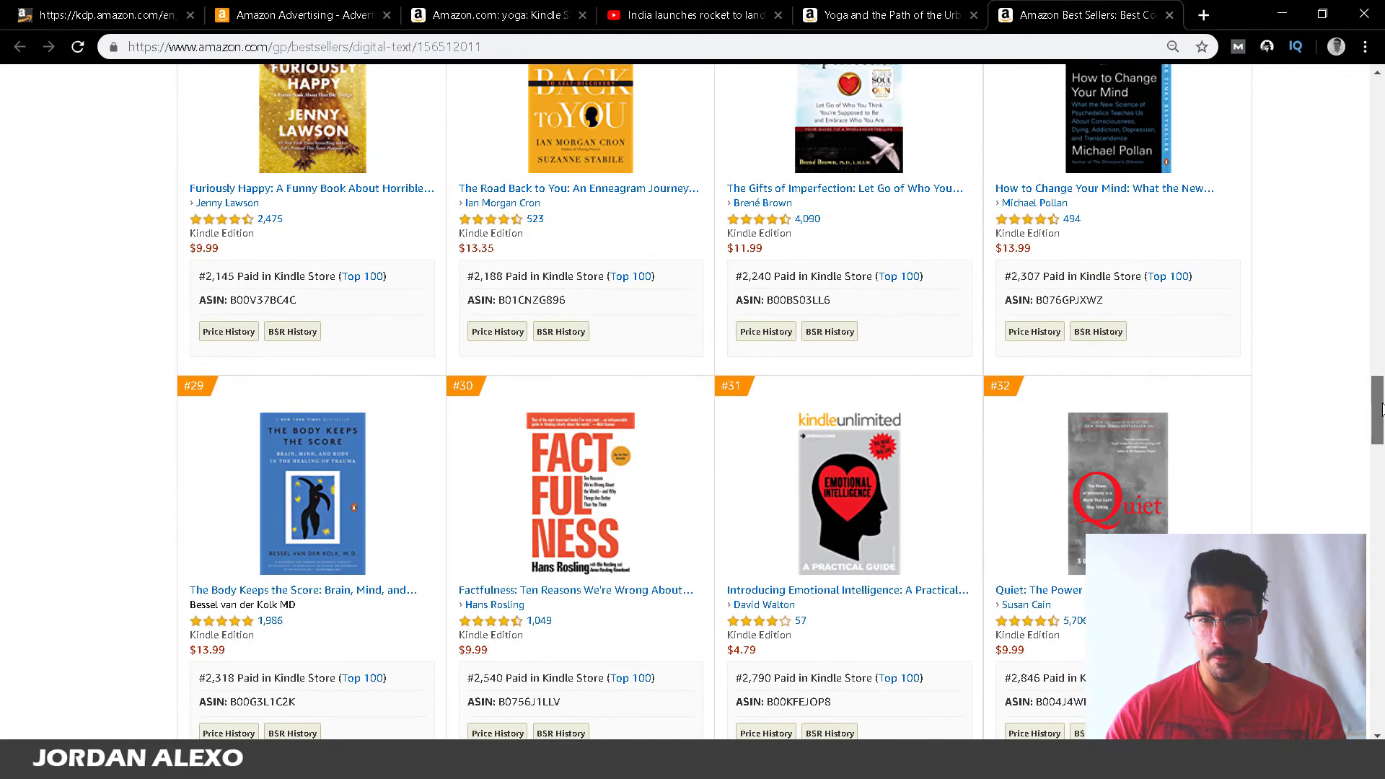
left_click_drag(1381, 418, 1381, 164)
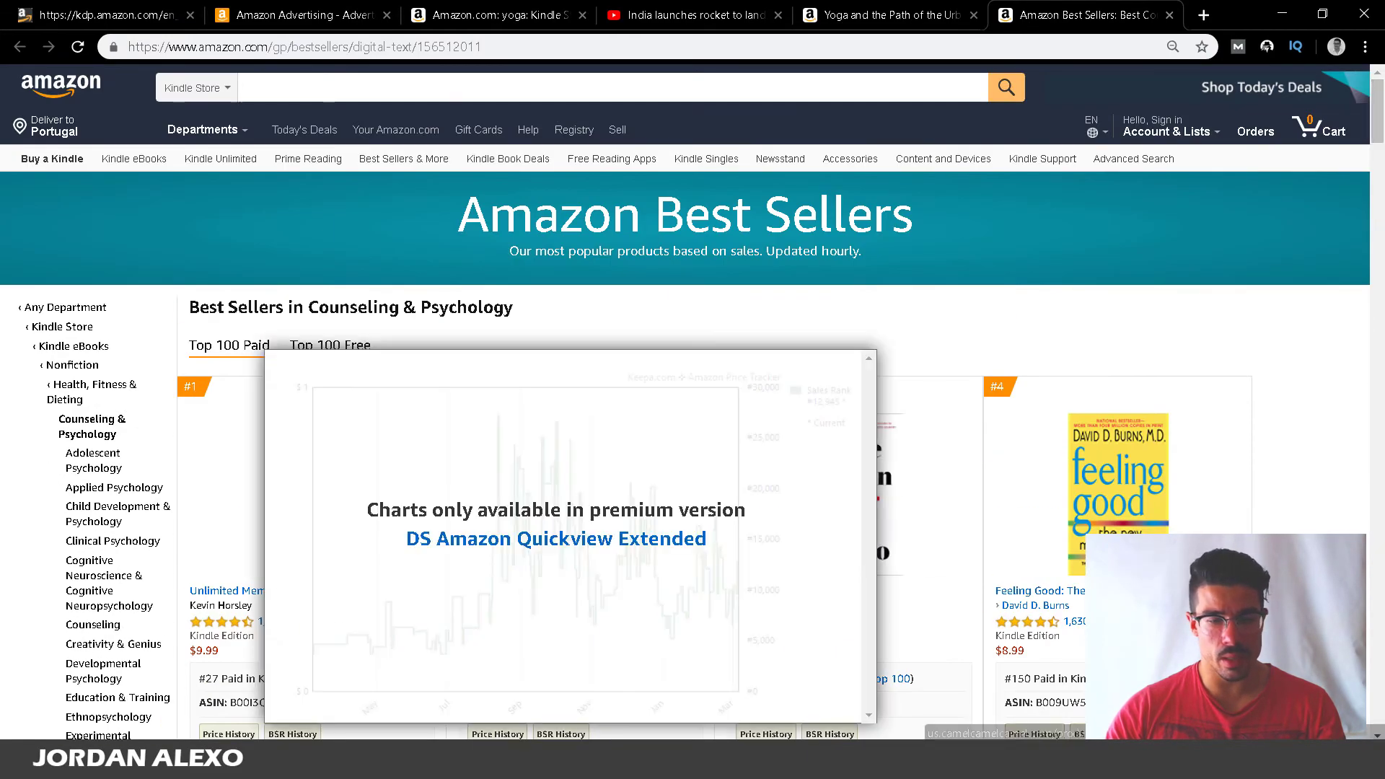
Switch back to Publisher Rocket and run an AMS keyword search for the E-Book keyword "yoga"
mouse_move(332, 765)
left_click(332, 577)
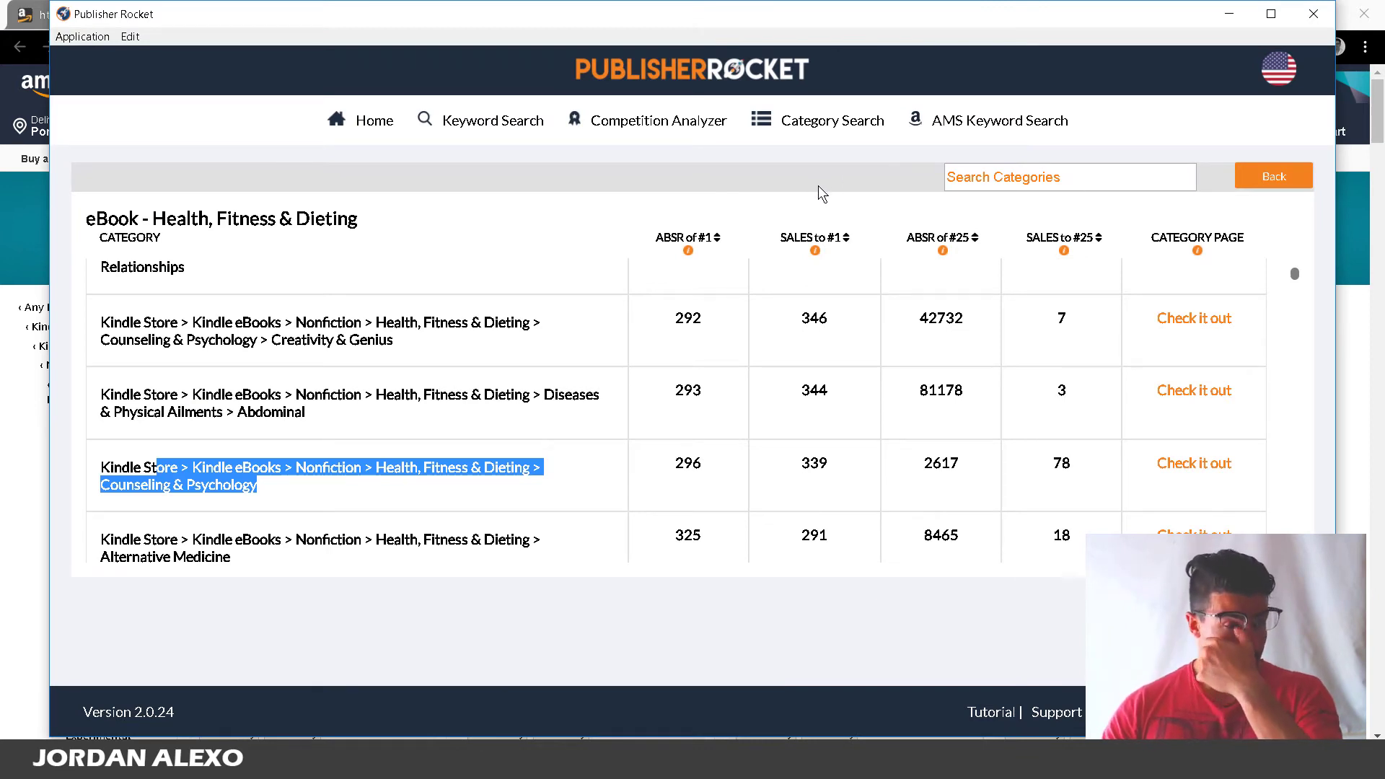
left_click(1017, 137)
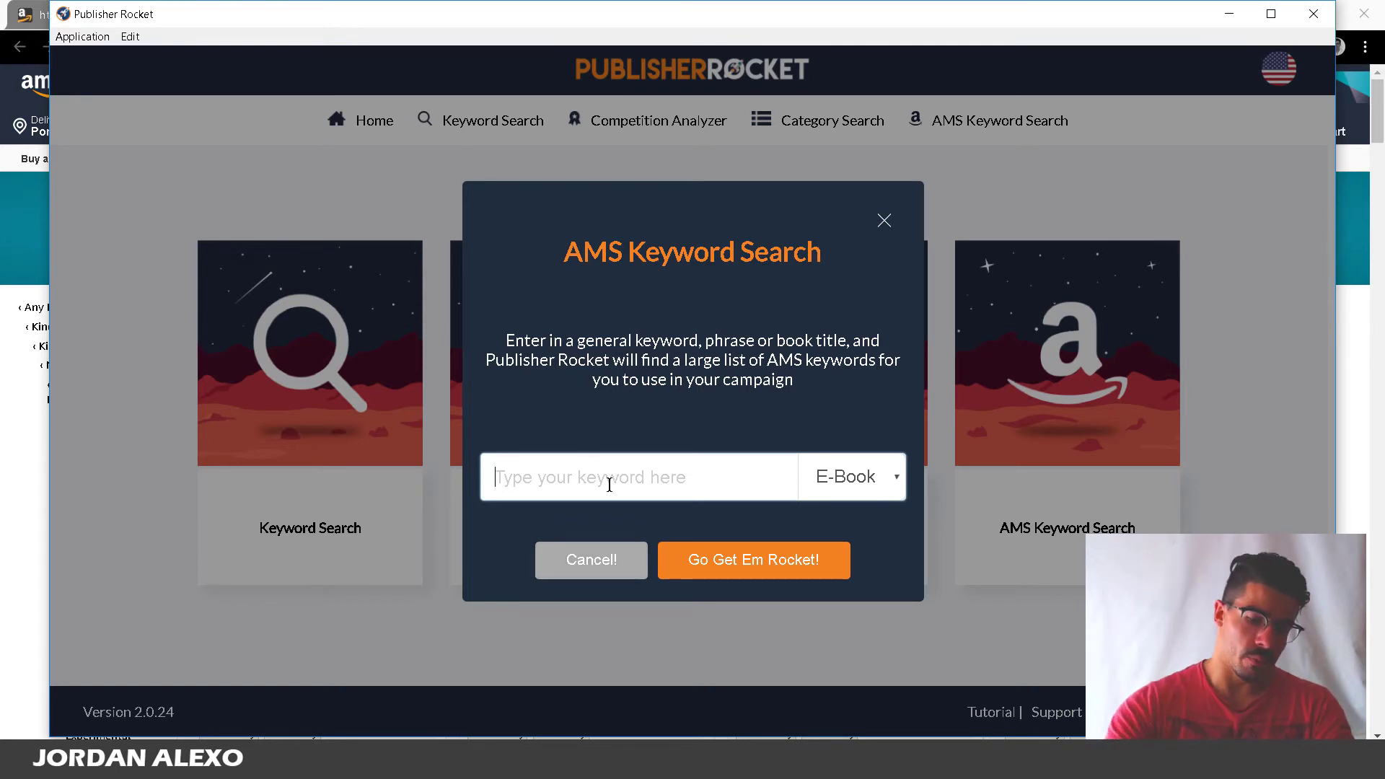
type("y")
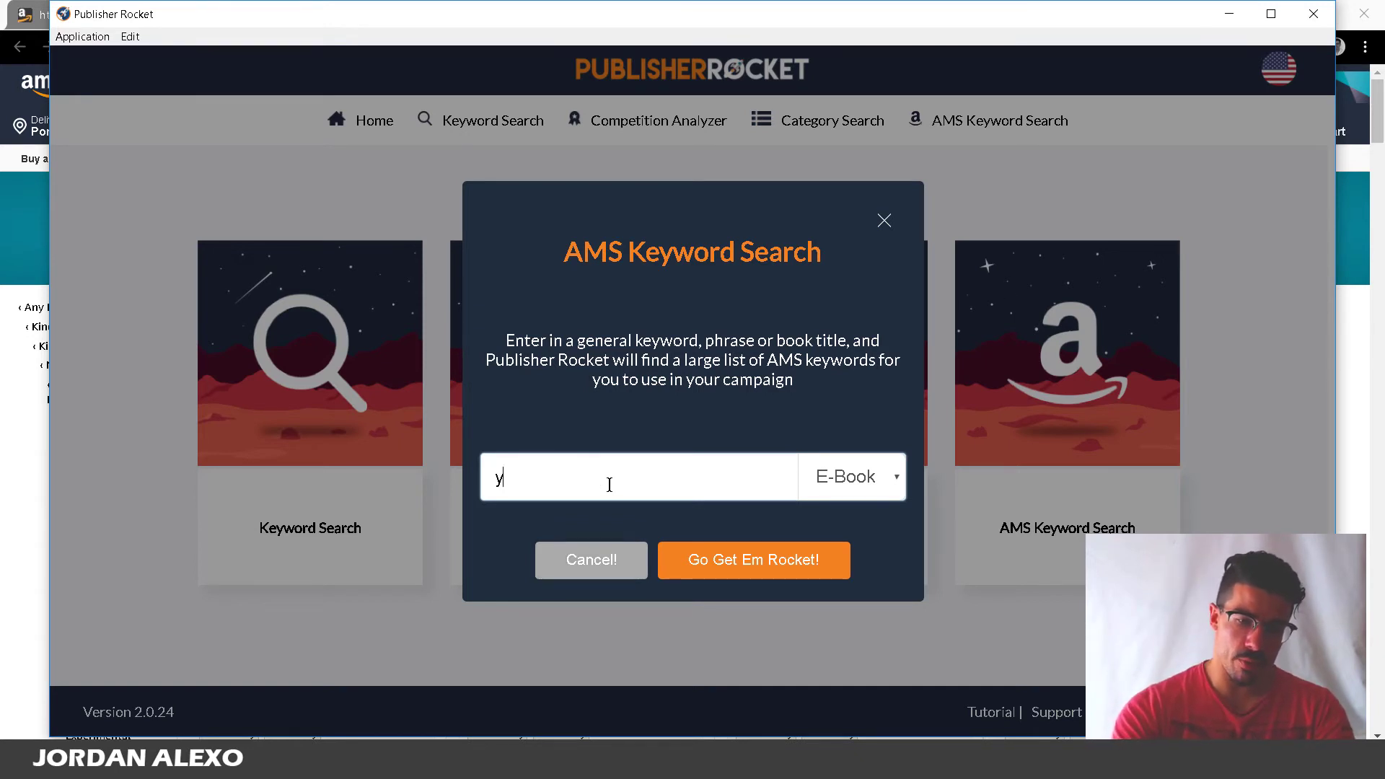
type("oga")
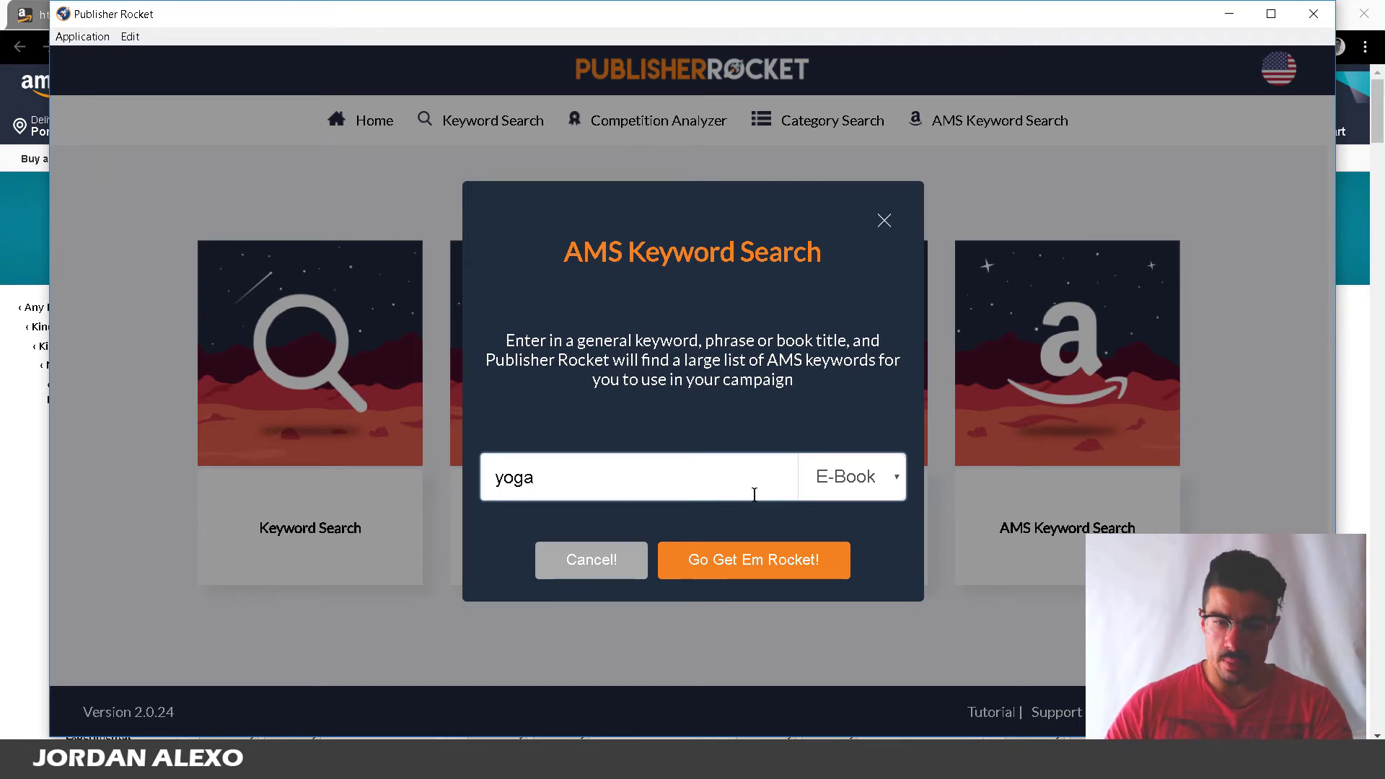
left_click(847, 482)
left_click(839, 477)
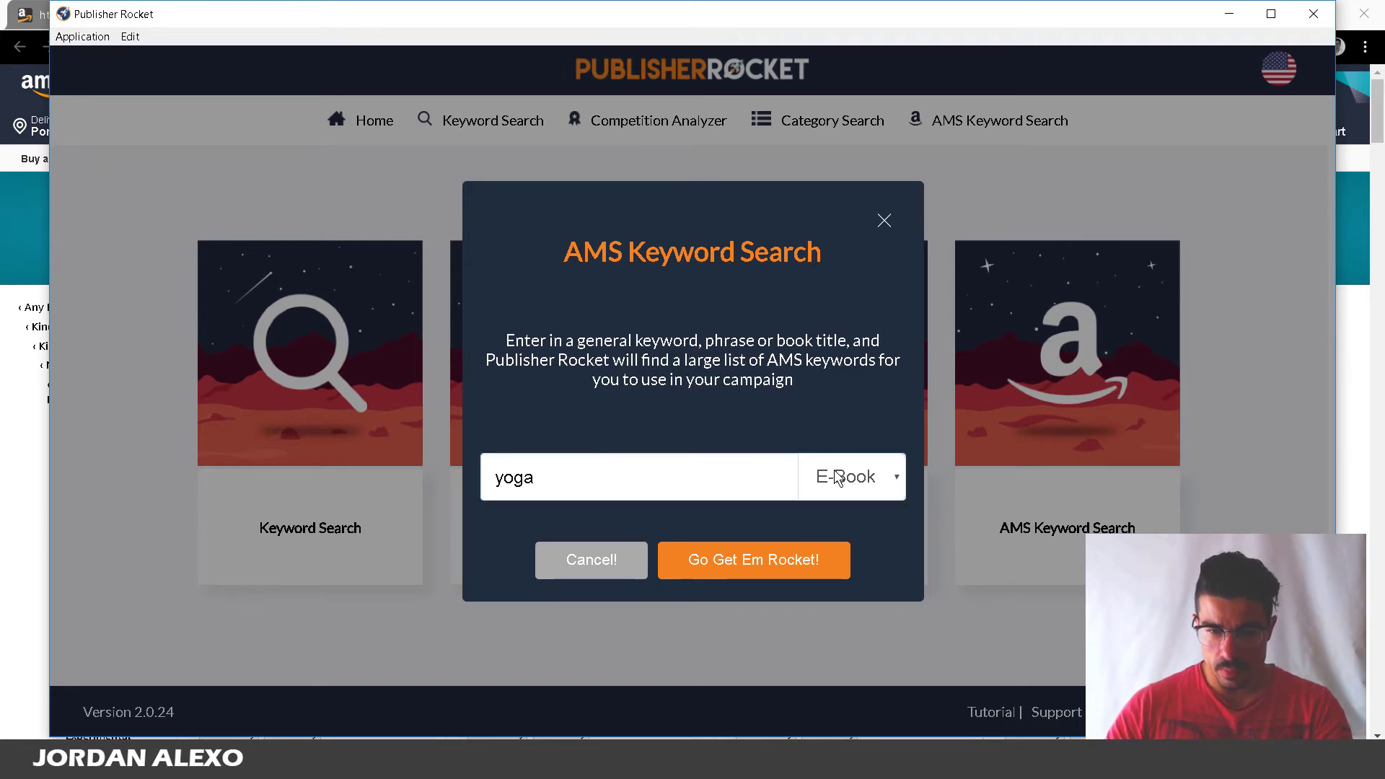
left_click(750, 570)
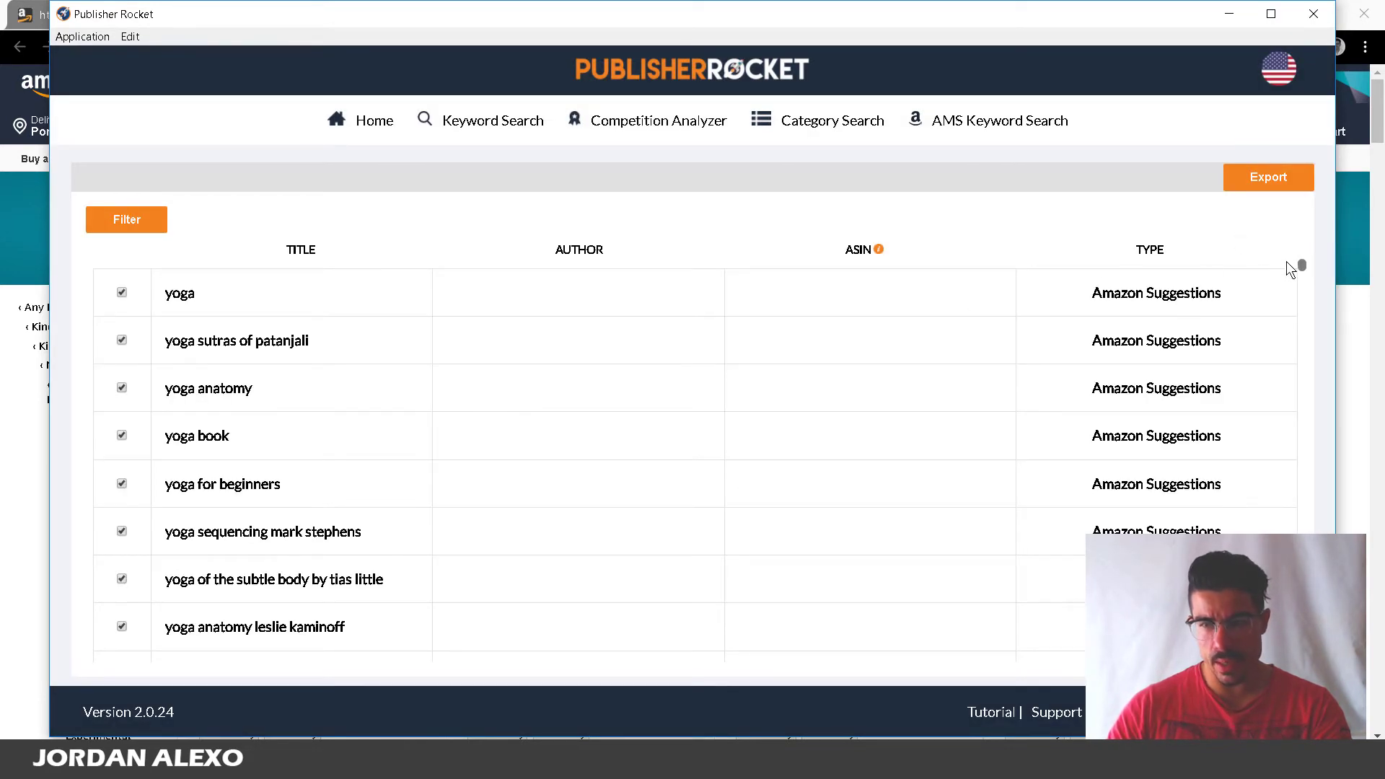
Look through the yoga AMS keyword suggestions and export the list as a CSV file to the desktop
left_click_drag(1302, 266, 1336, 258)
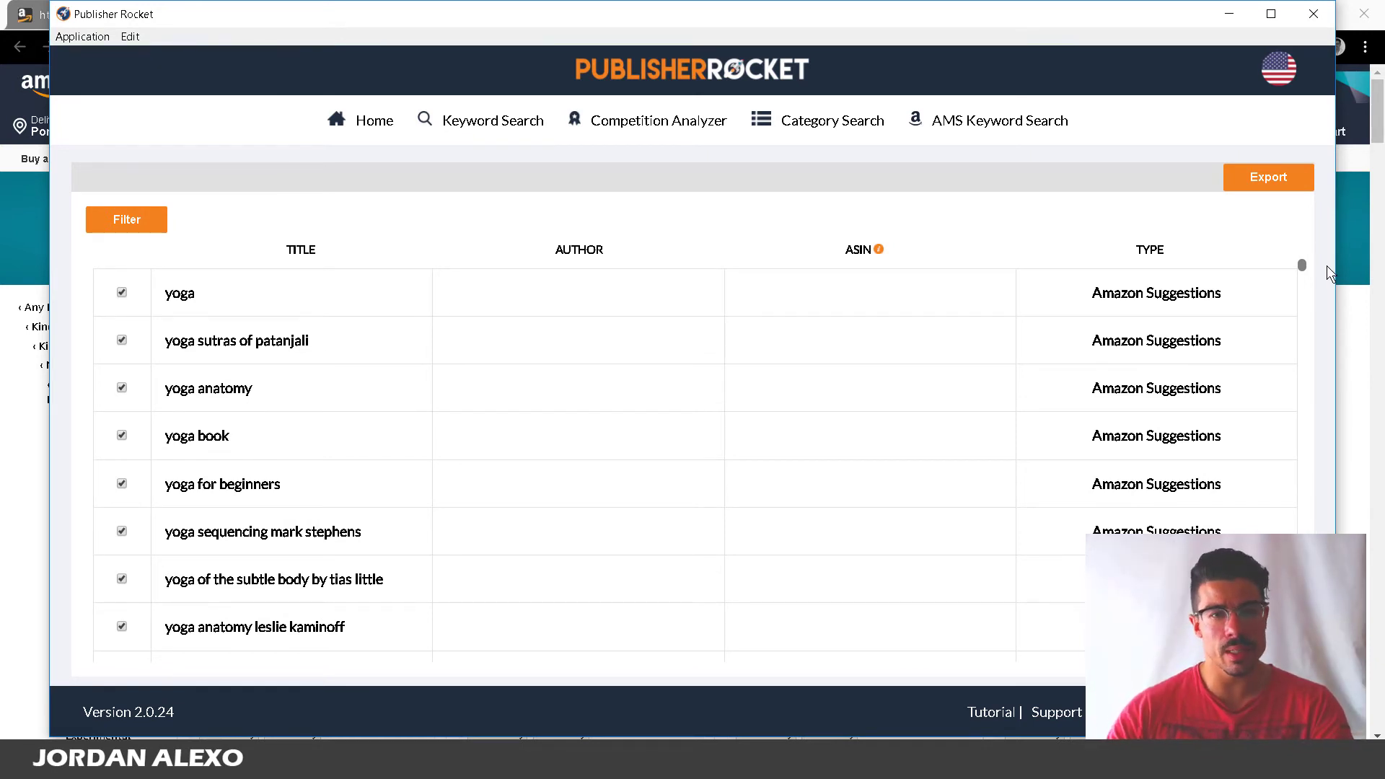
mouse_move(1302, 265)
left_mouse_down()
mouse_move(1302, 529)
mouse_move(1302, 273)
left_mouse_up()
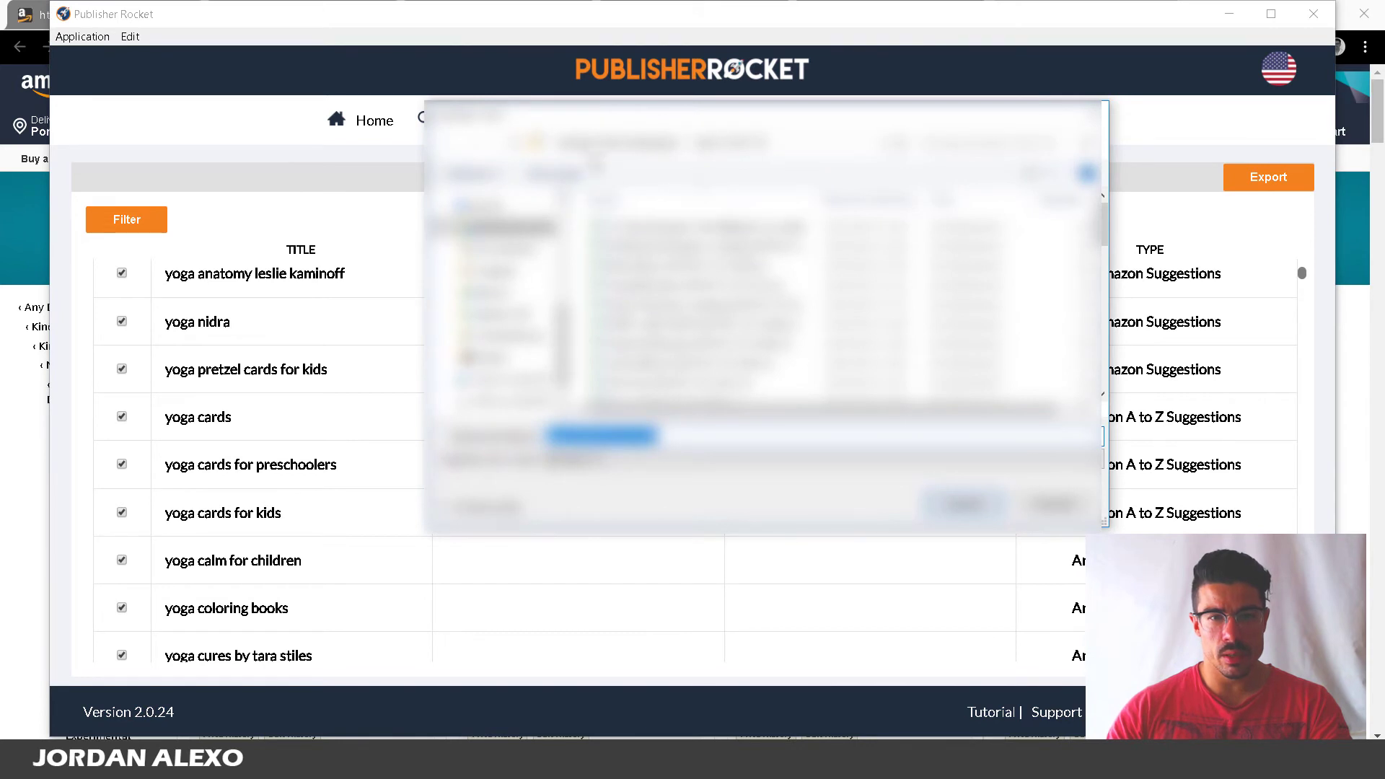
left_click(508, 227)
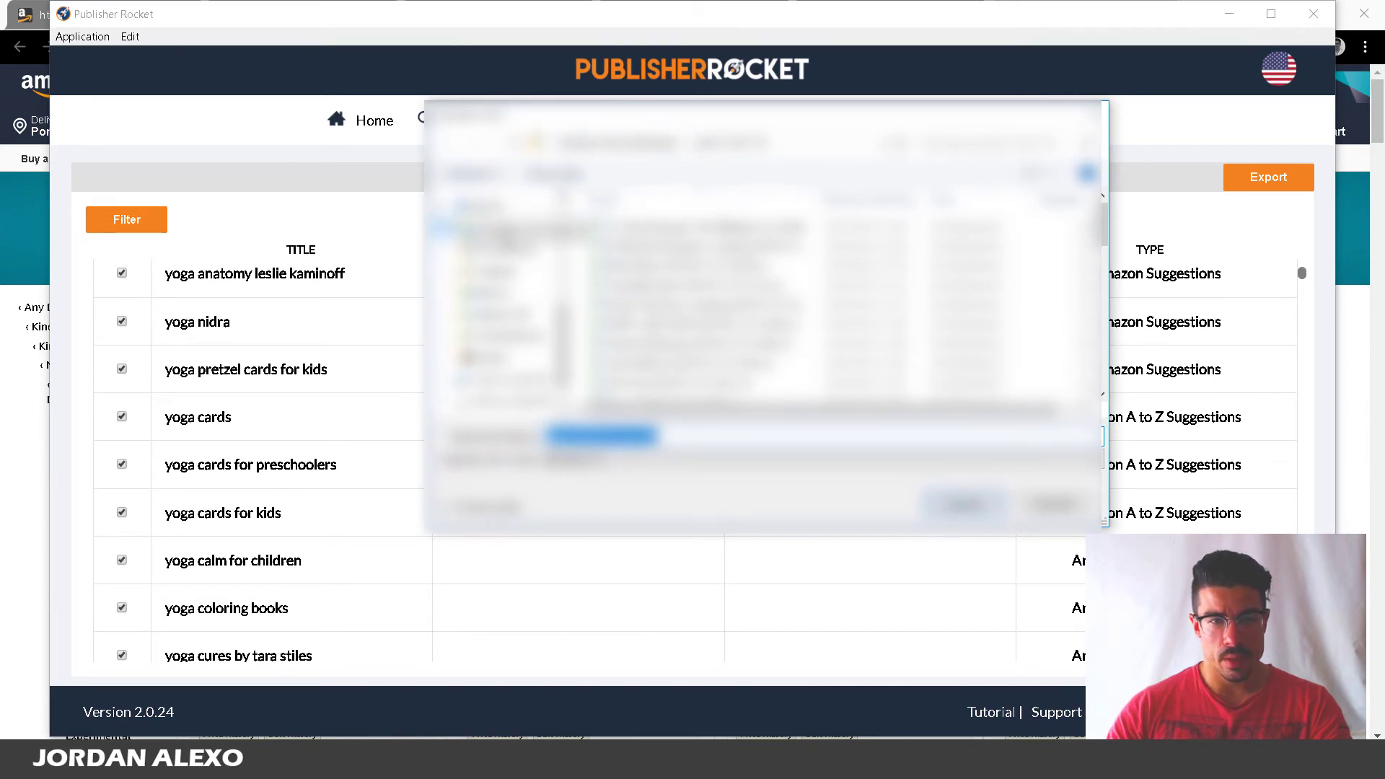
left_click(505, 229)
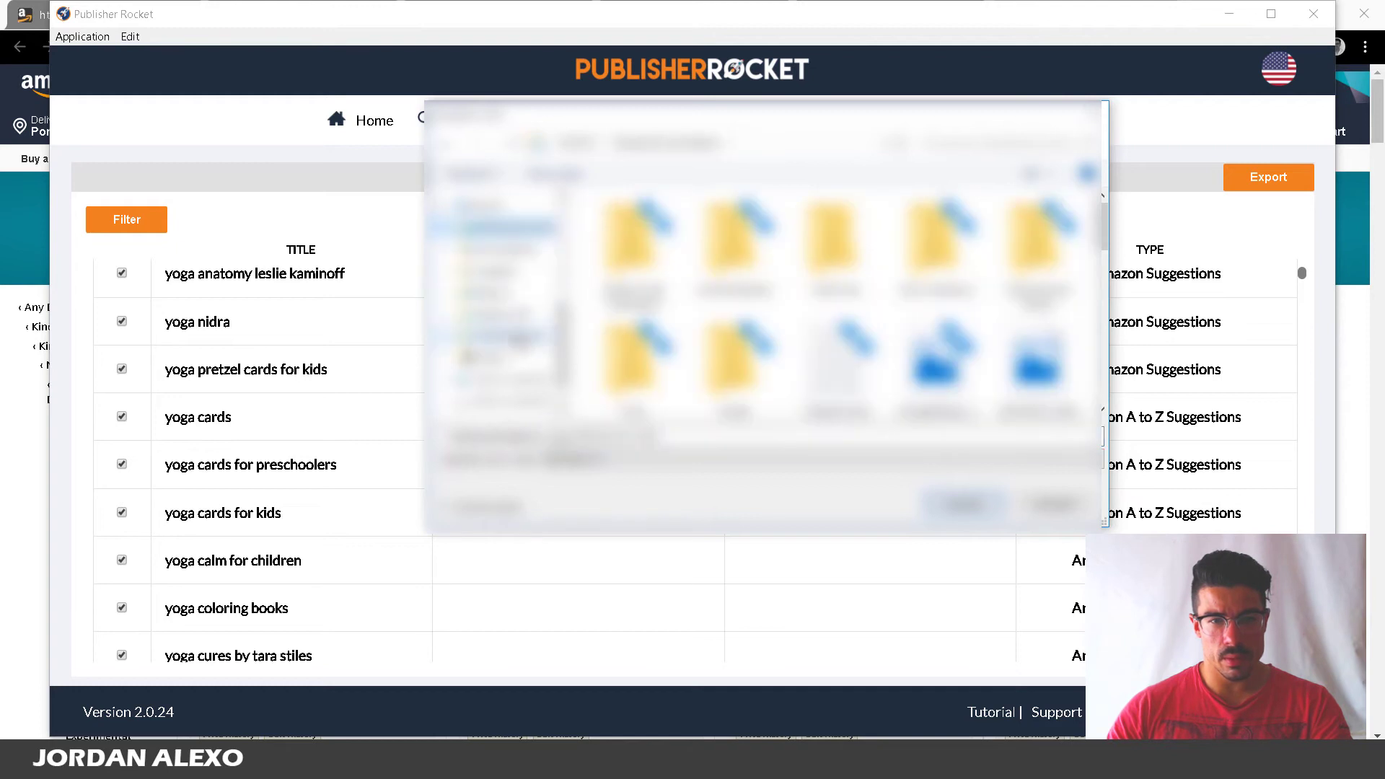
left_click(989, 508)
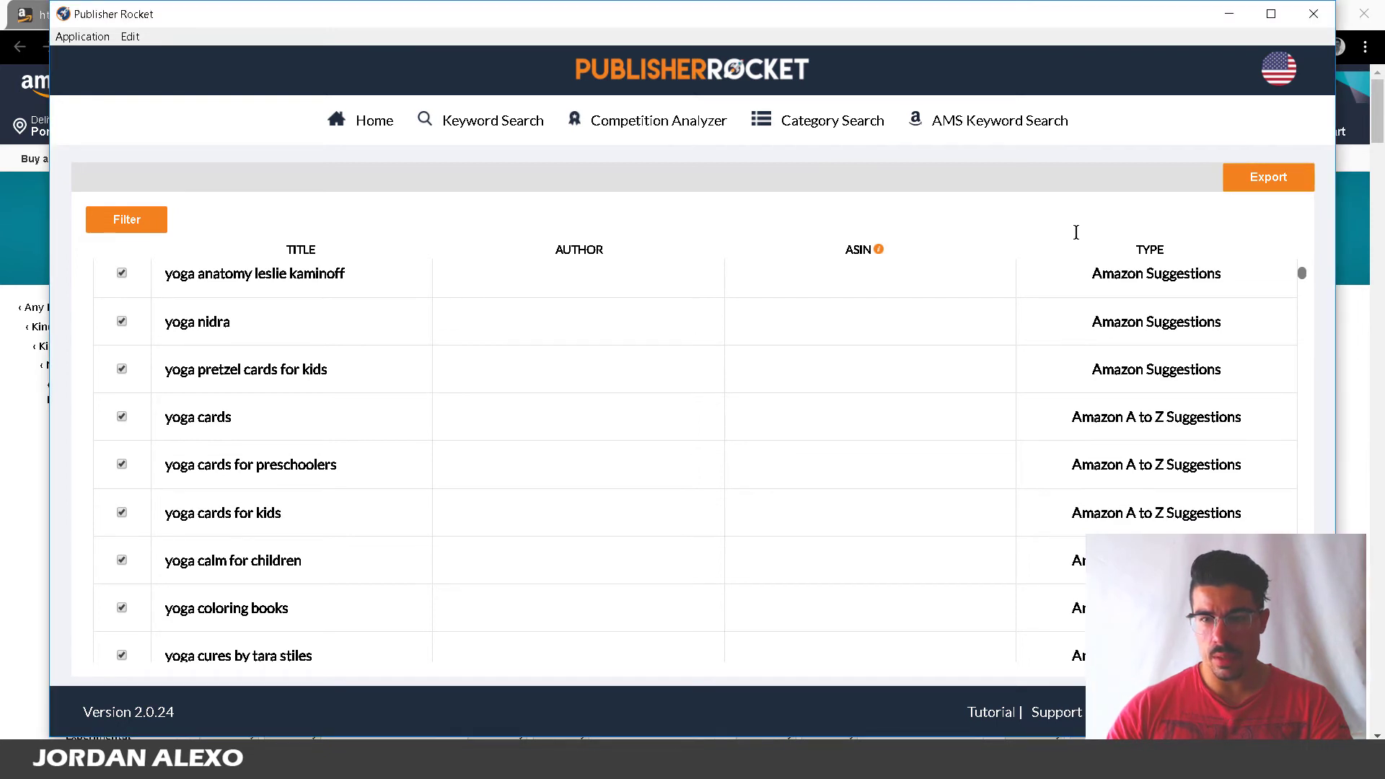
Open the exported yoga keyword CSV from the desktop in WPS Office and fit column A to its contents
left_click(994, 122)
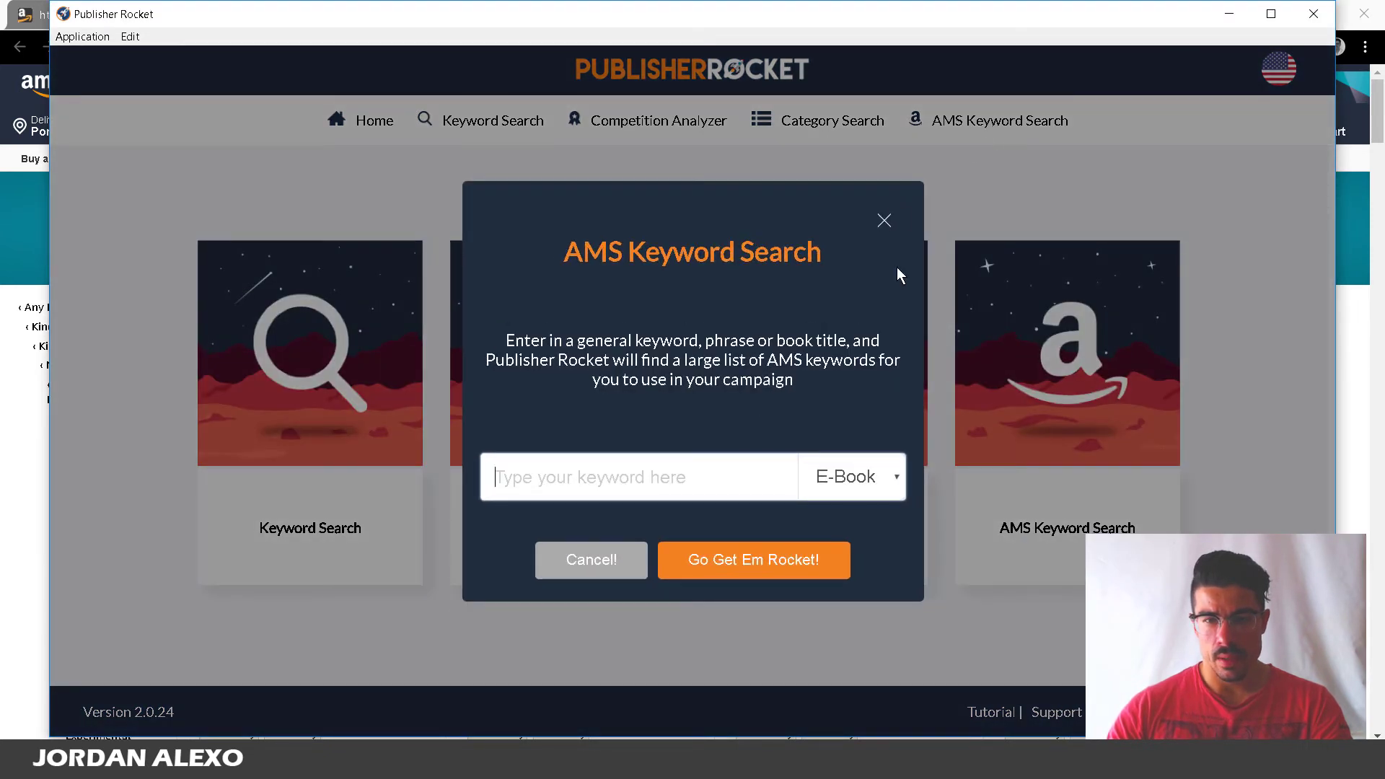
left_click(884, 220)
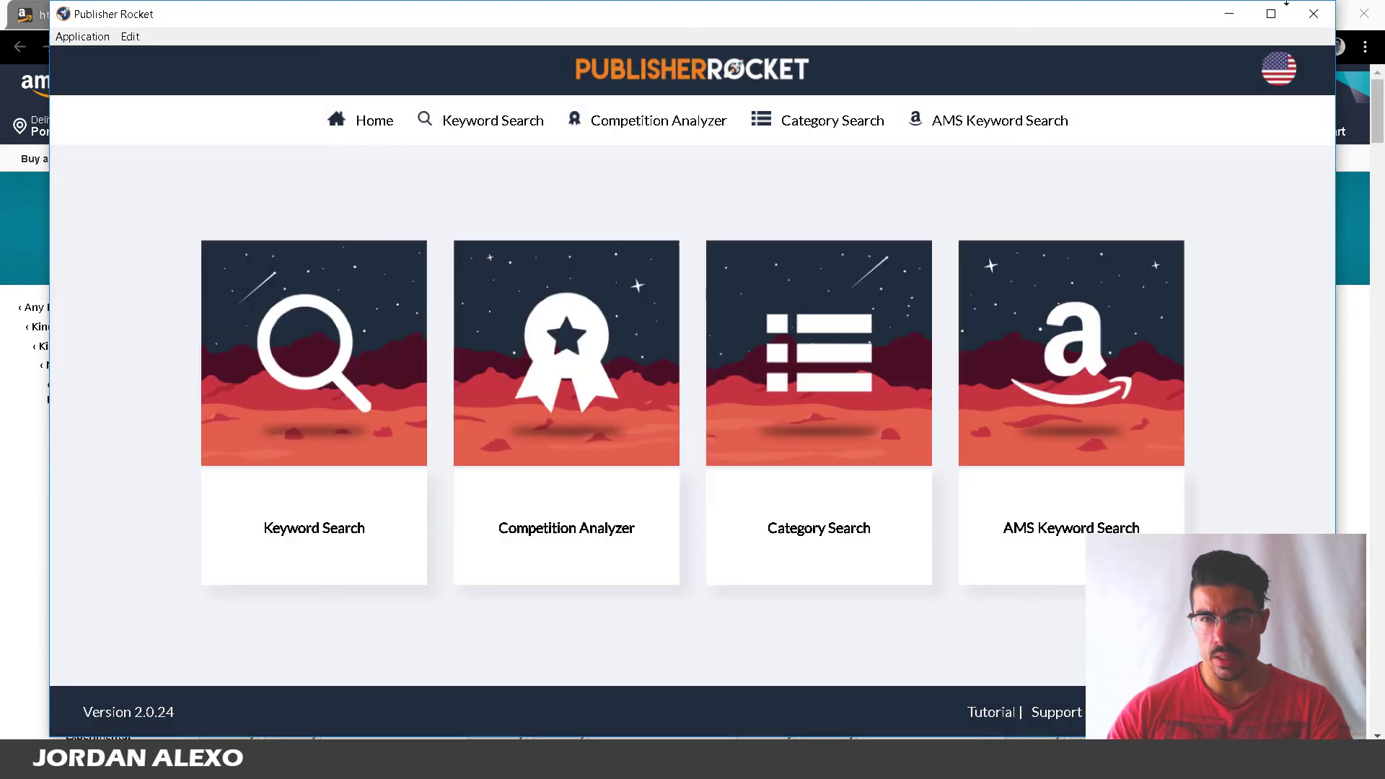
left_click(1227, 10)
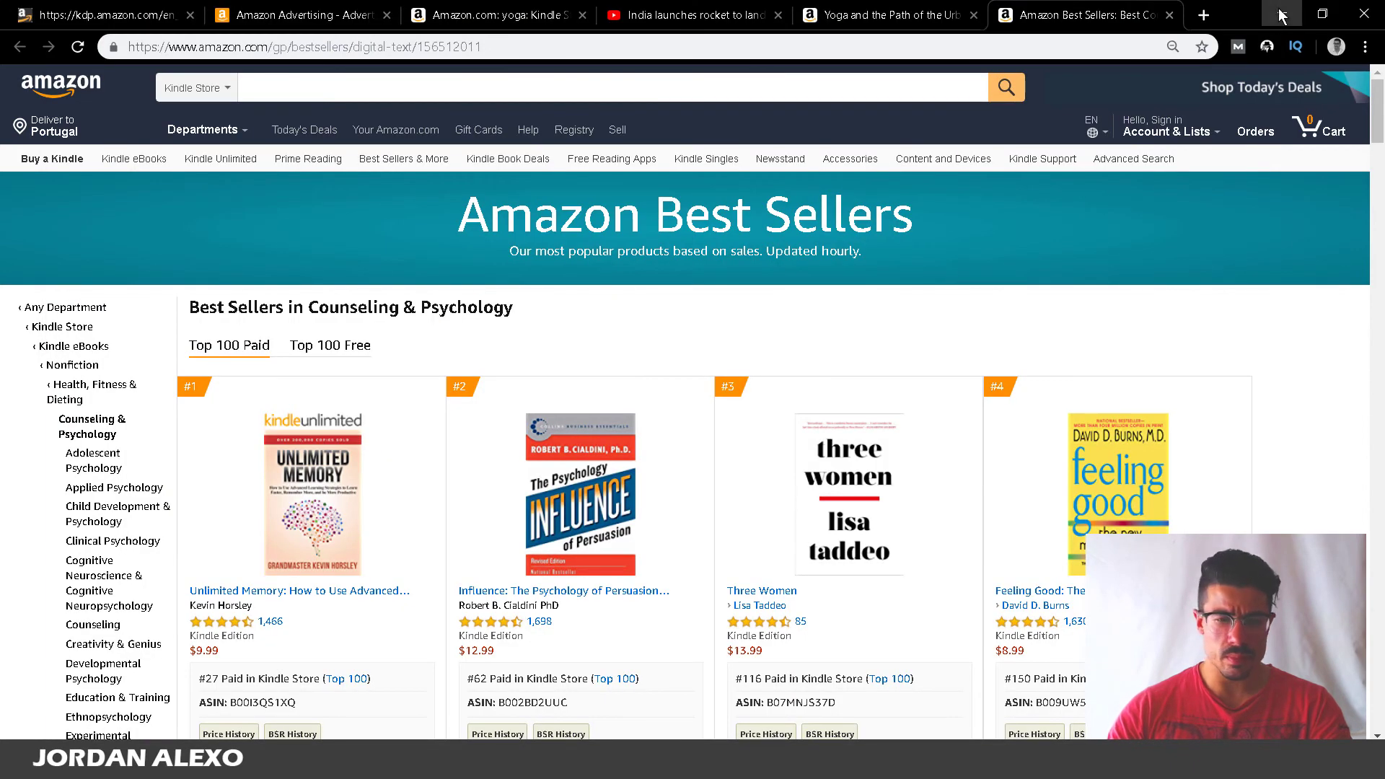
left_click(1281, 15)
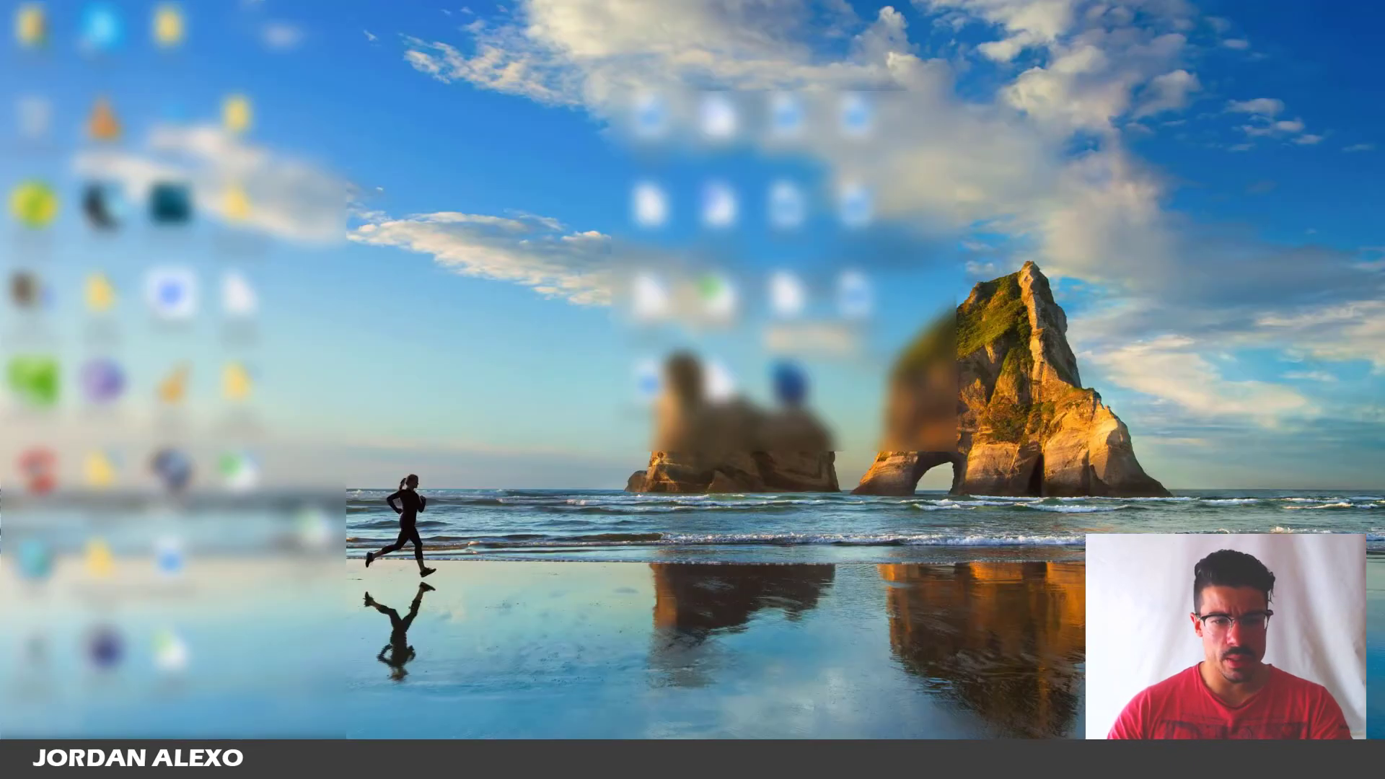
right_click(433, 505)
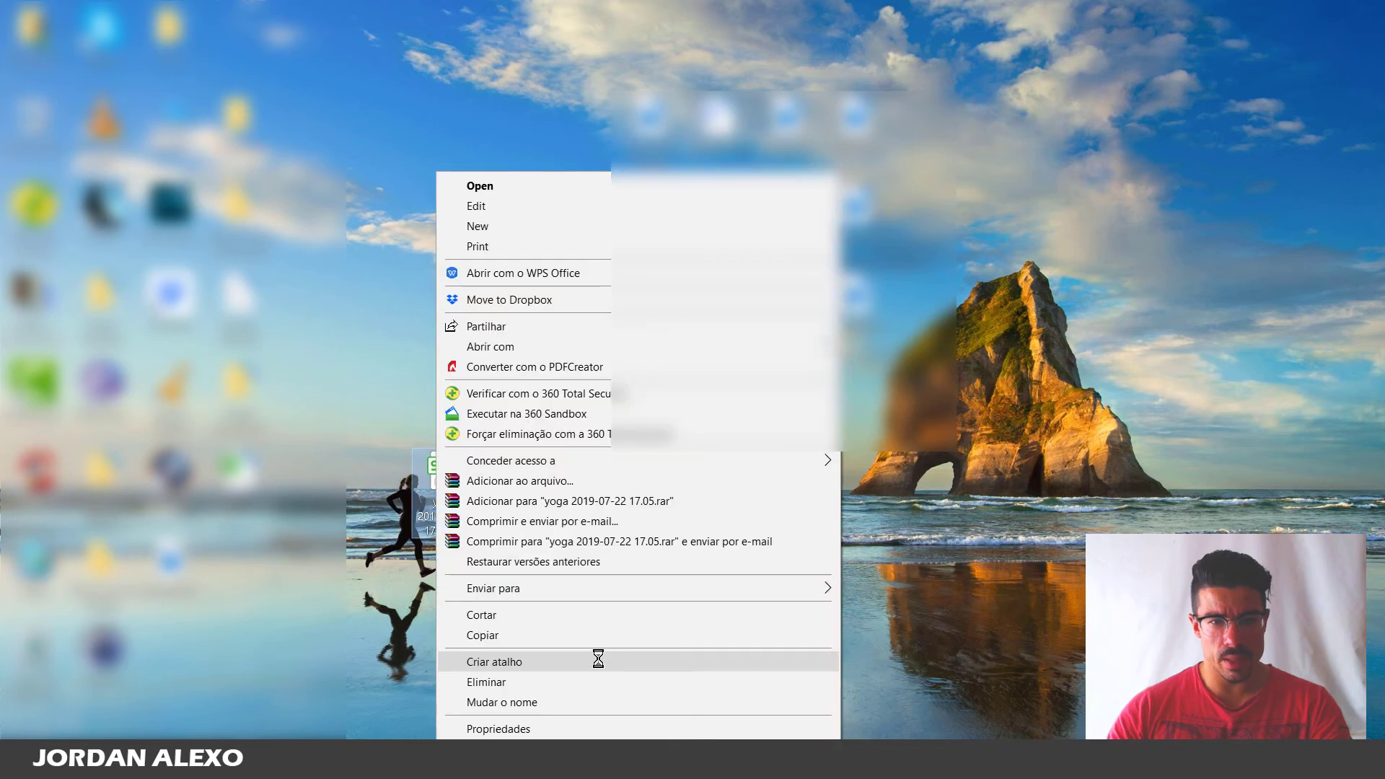
left_click(510, 272)
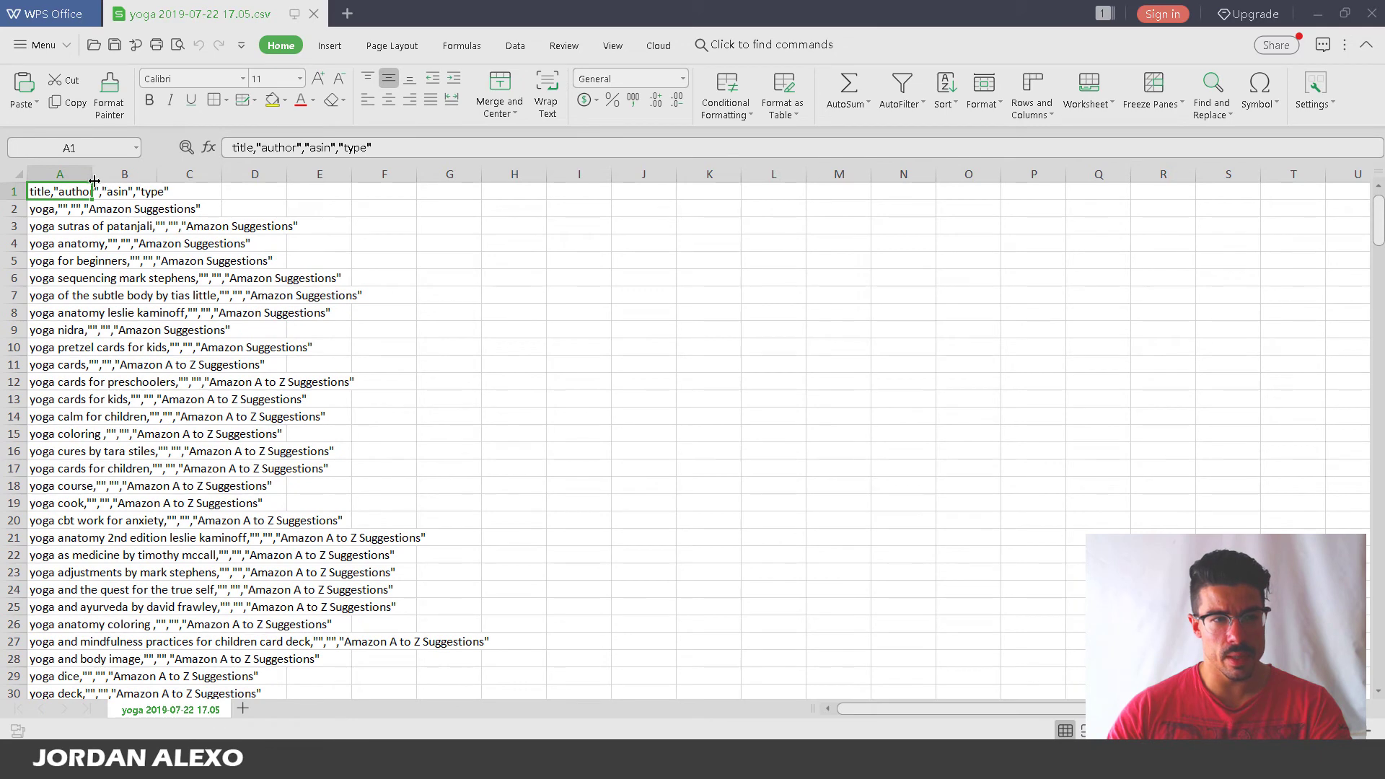
double_click(92, 178)
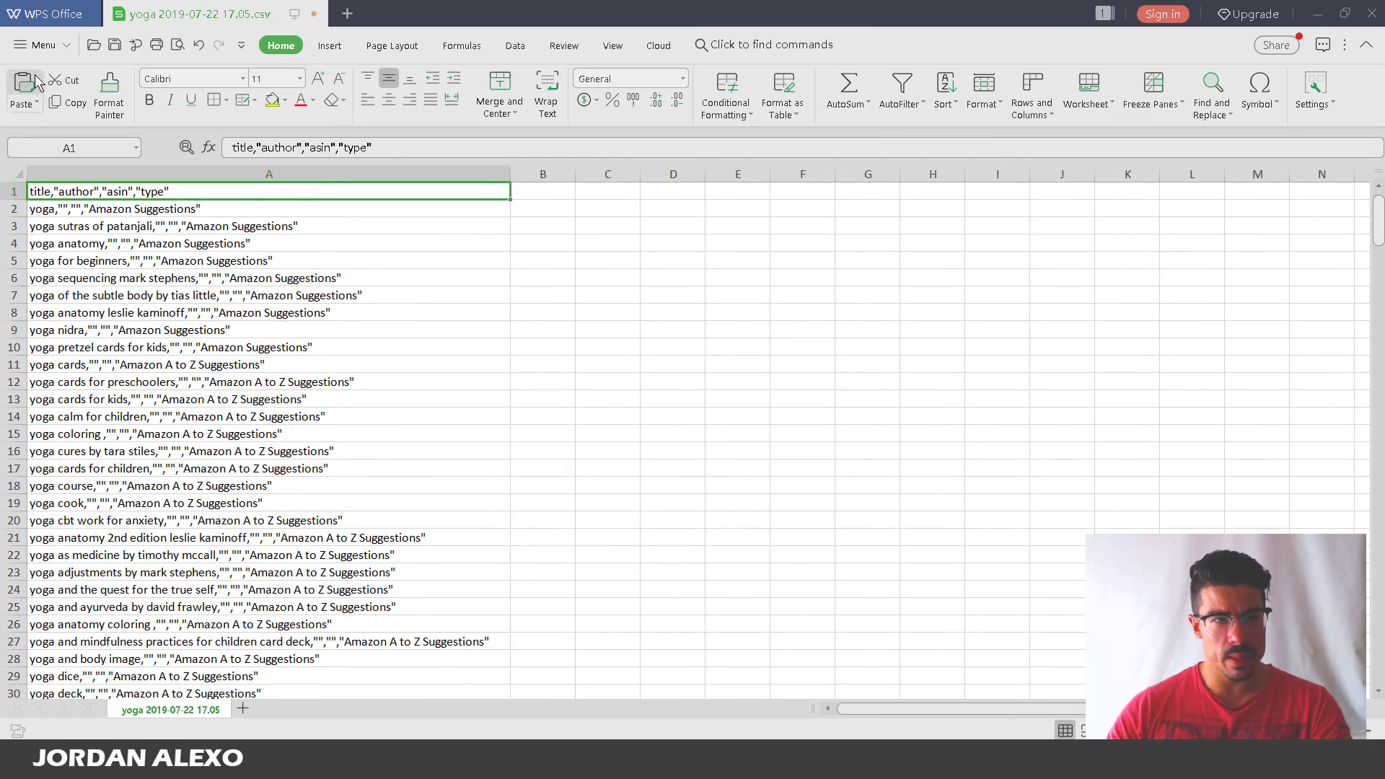
Create a new blank workbook alongside the exported yoga keyword file
left_click(67, 45)
mouse_move(50, 72)
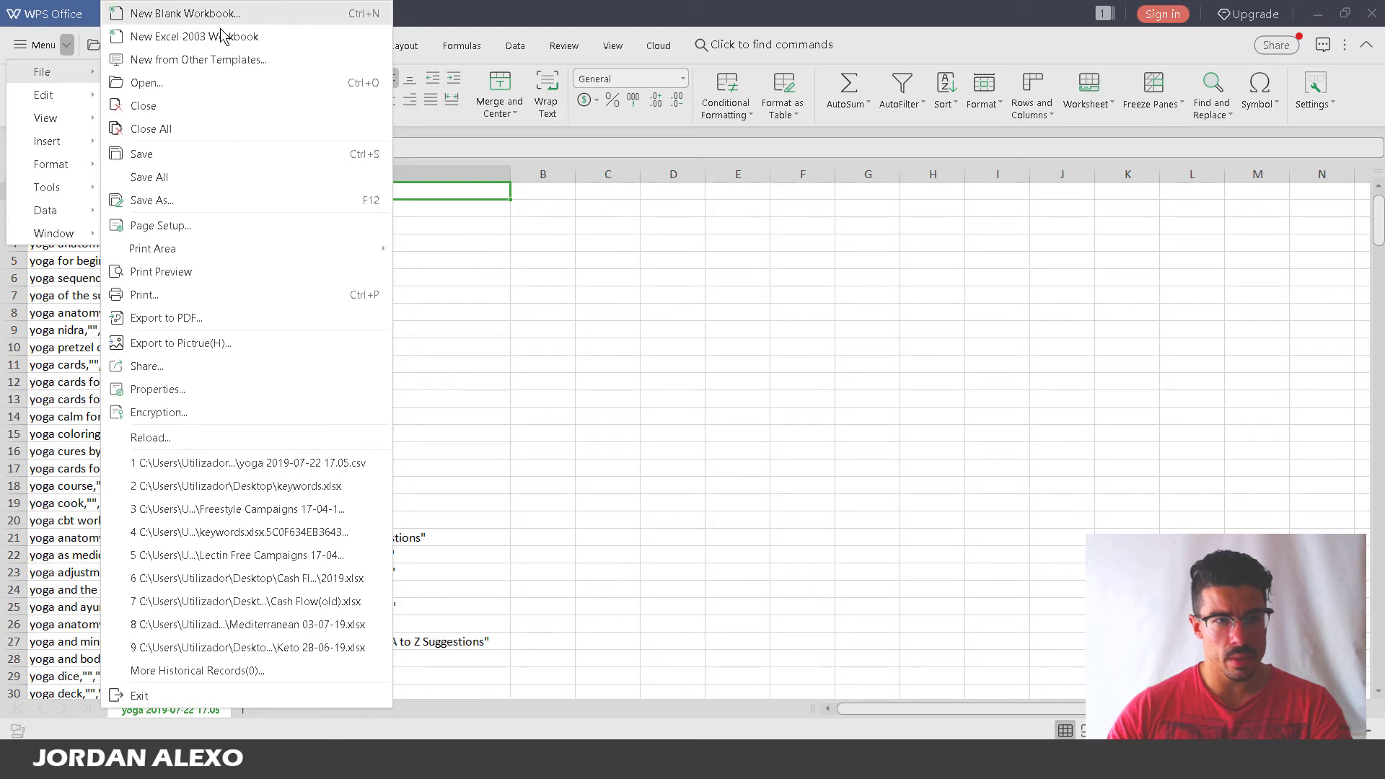
left_click(803, 381)
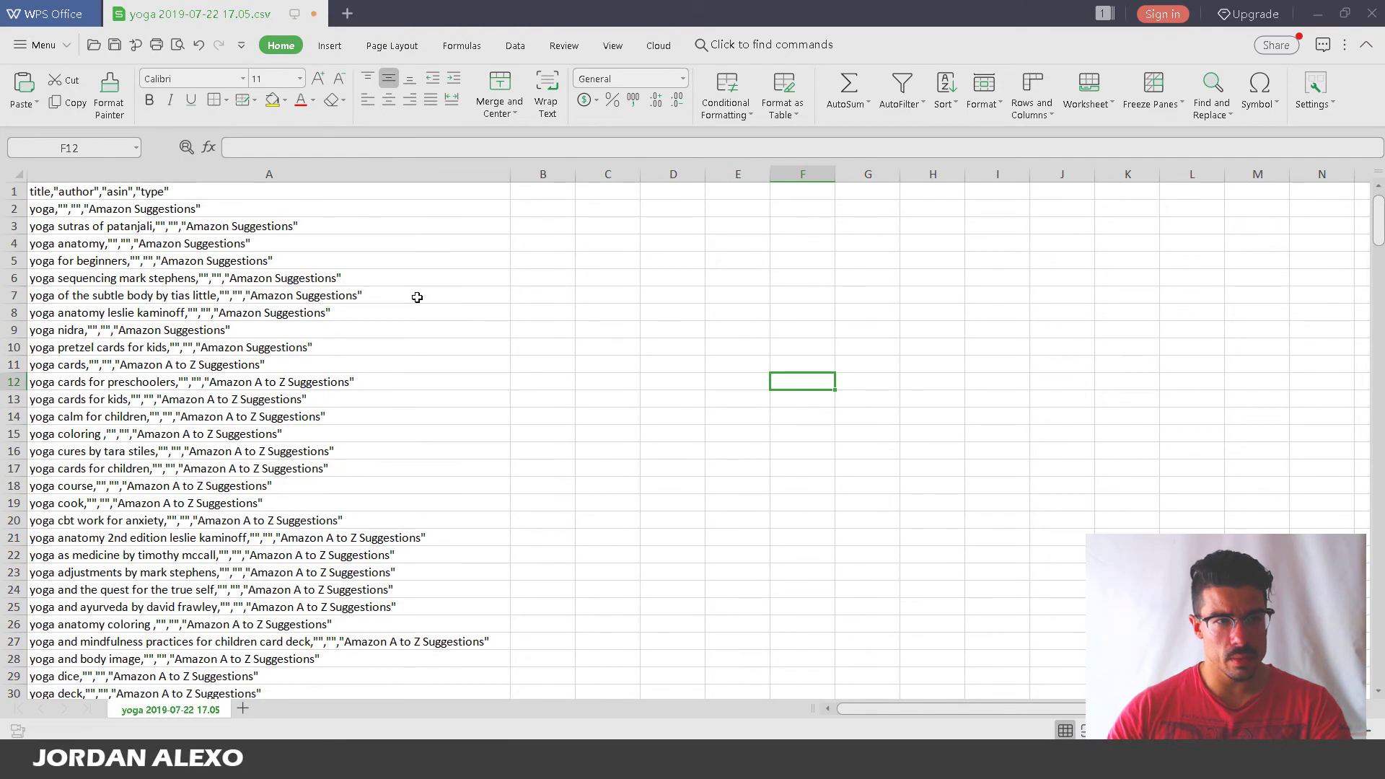
left_click(68, 45)
mouse_move(68, 72)
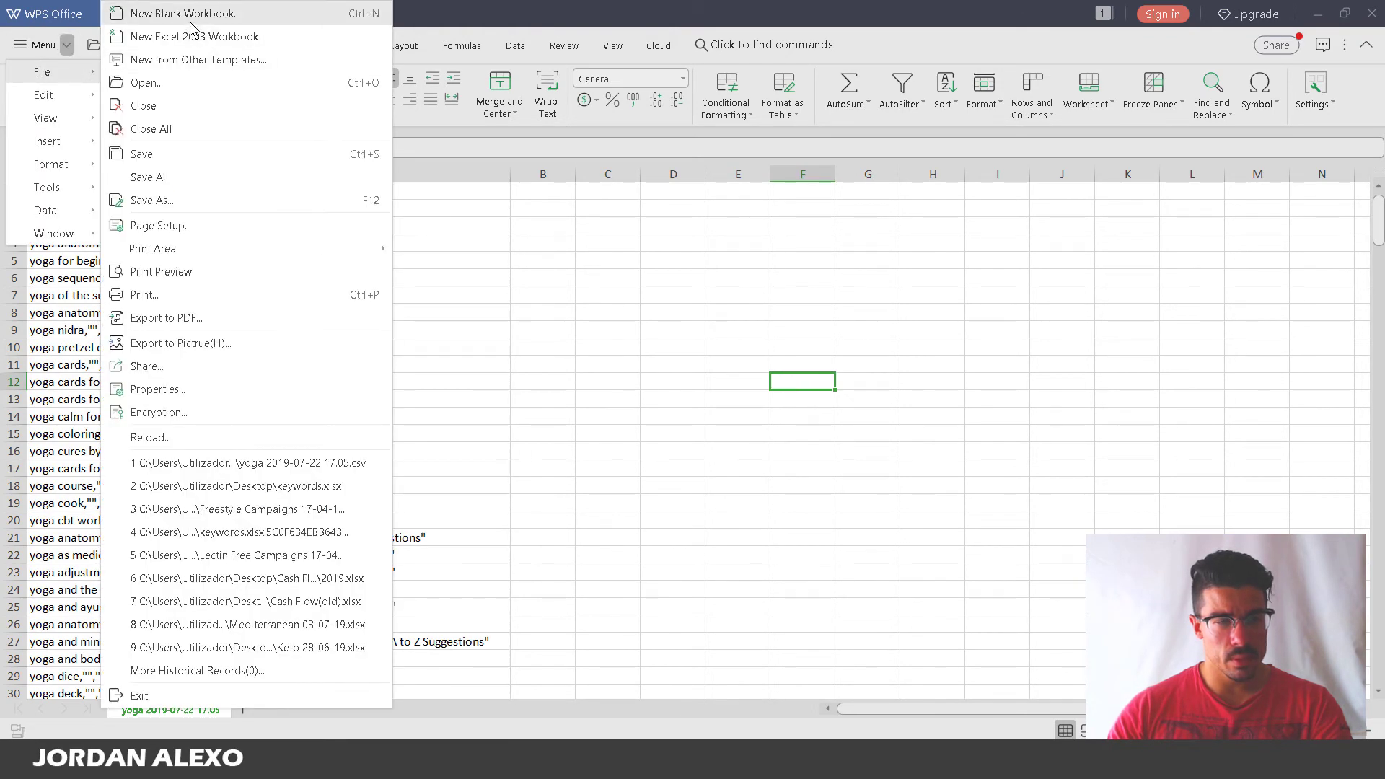
left_click(191, 16)
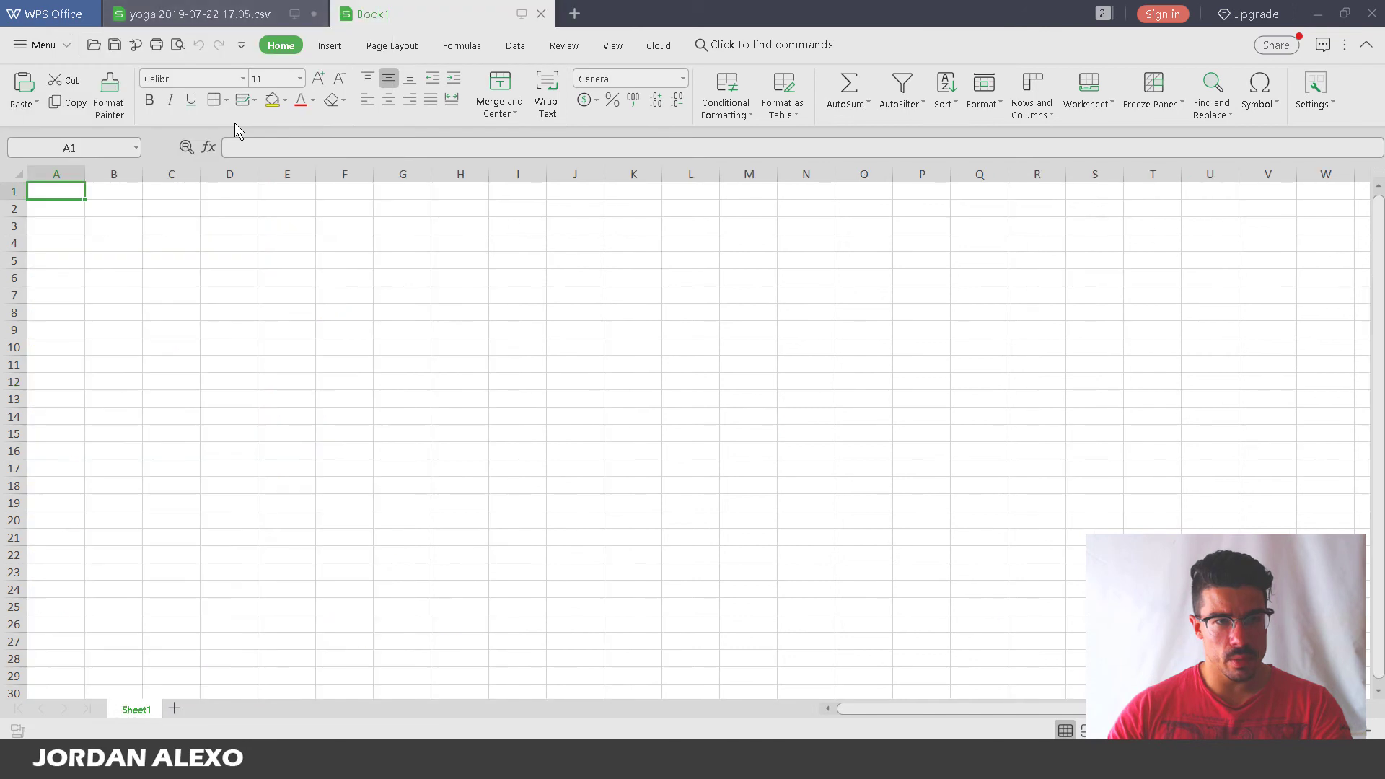
left_click(68, 46)
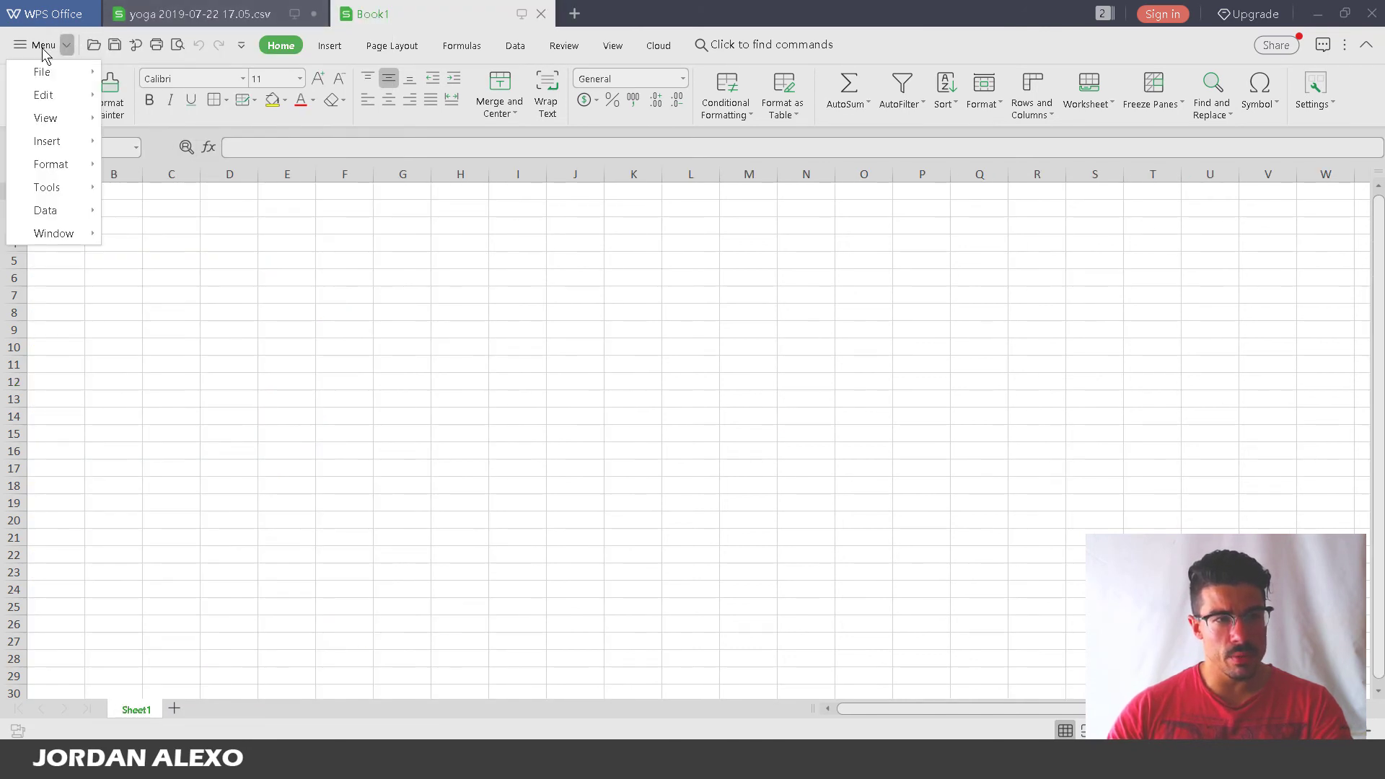
left_click(458, 351)
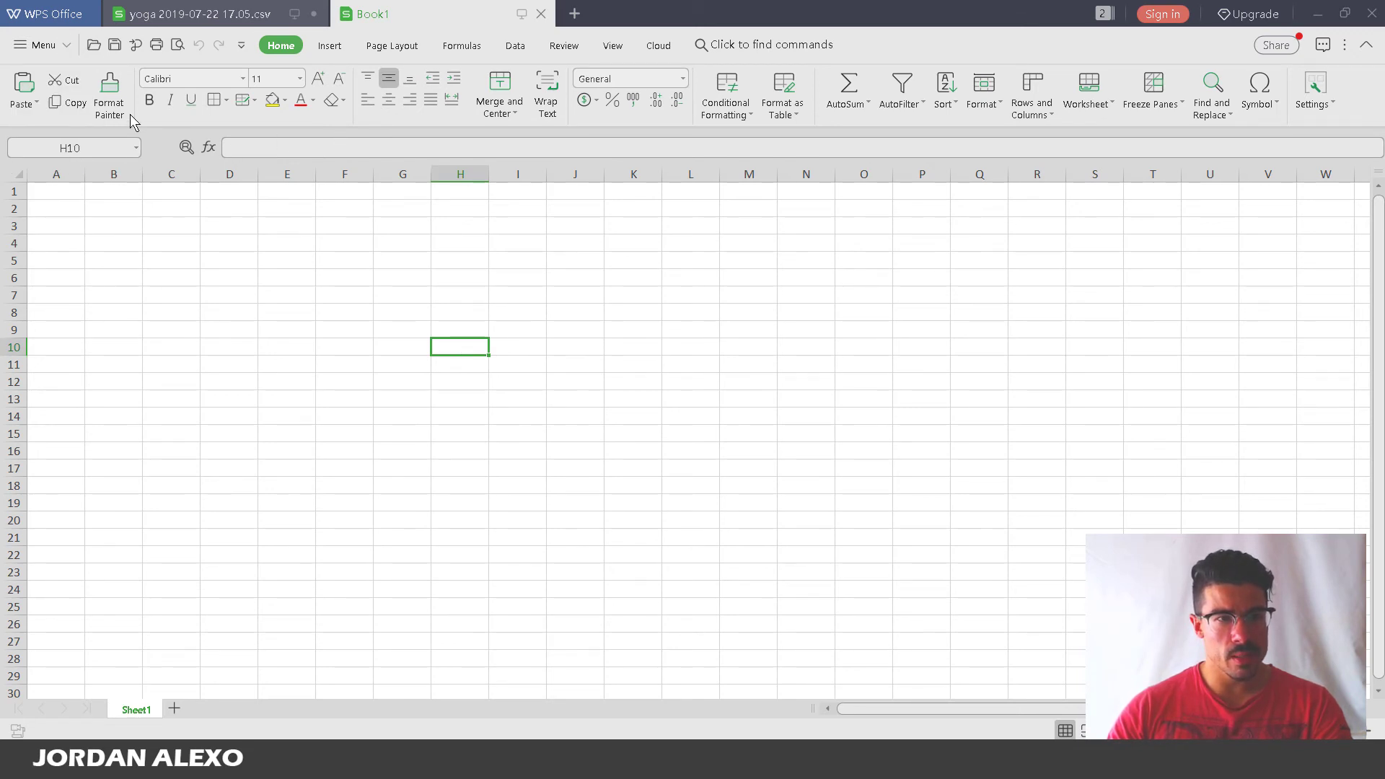
In the exported yoga keyword CSV, widen column A and copy the full list from A1 to A266
left_click(212, 17)
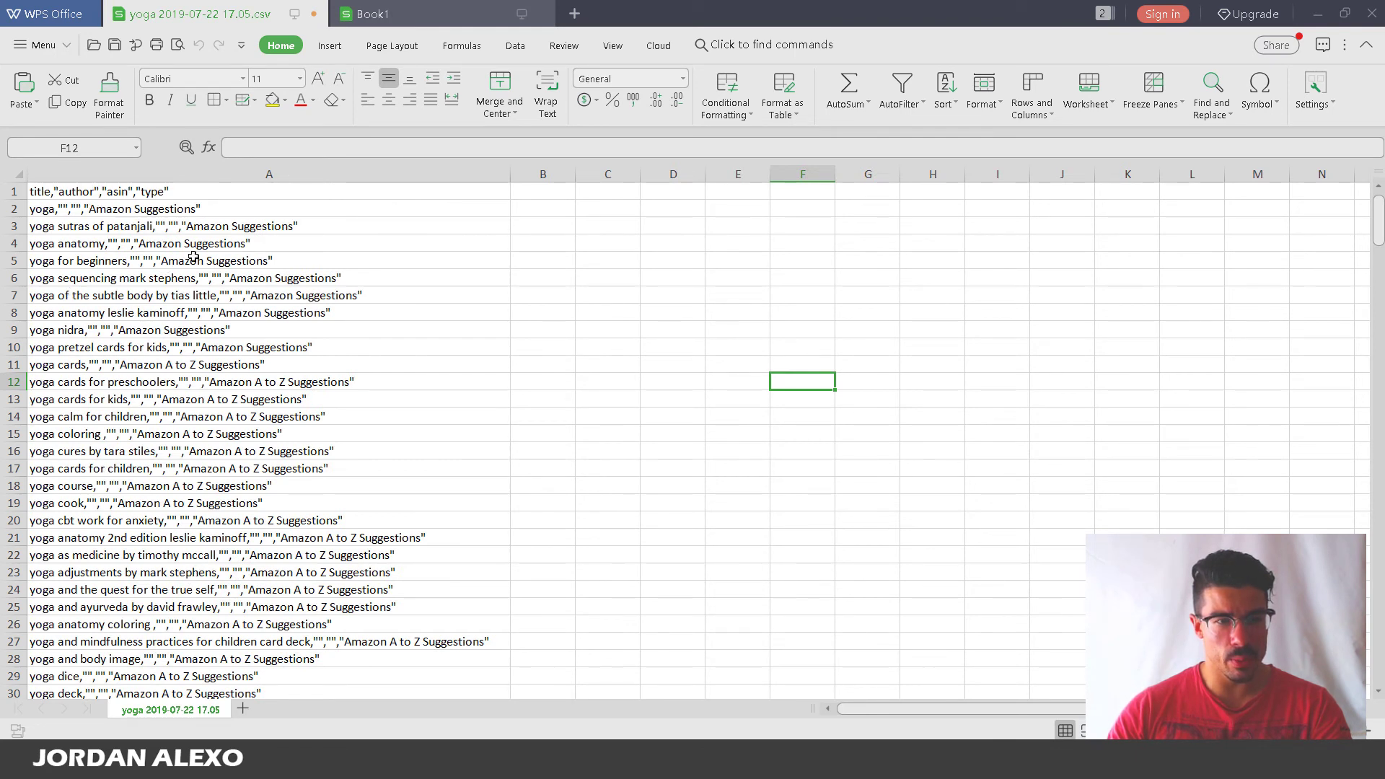
double_click(510, 168)
left_click(116, 193)
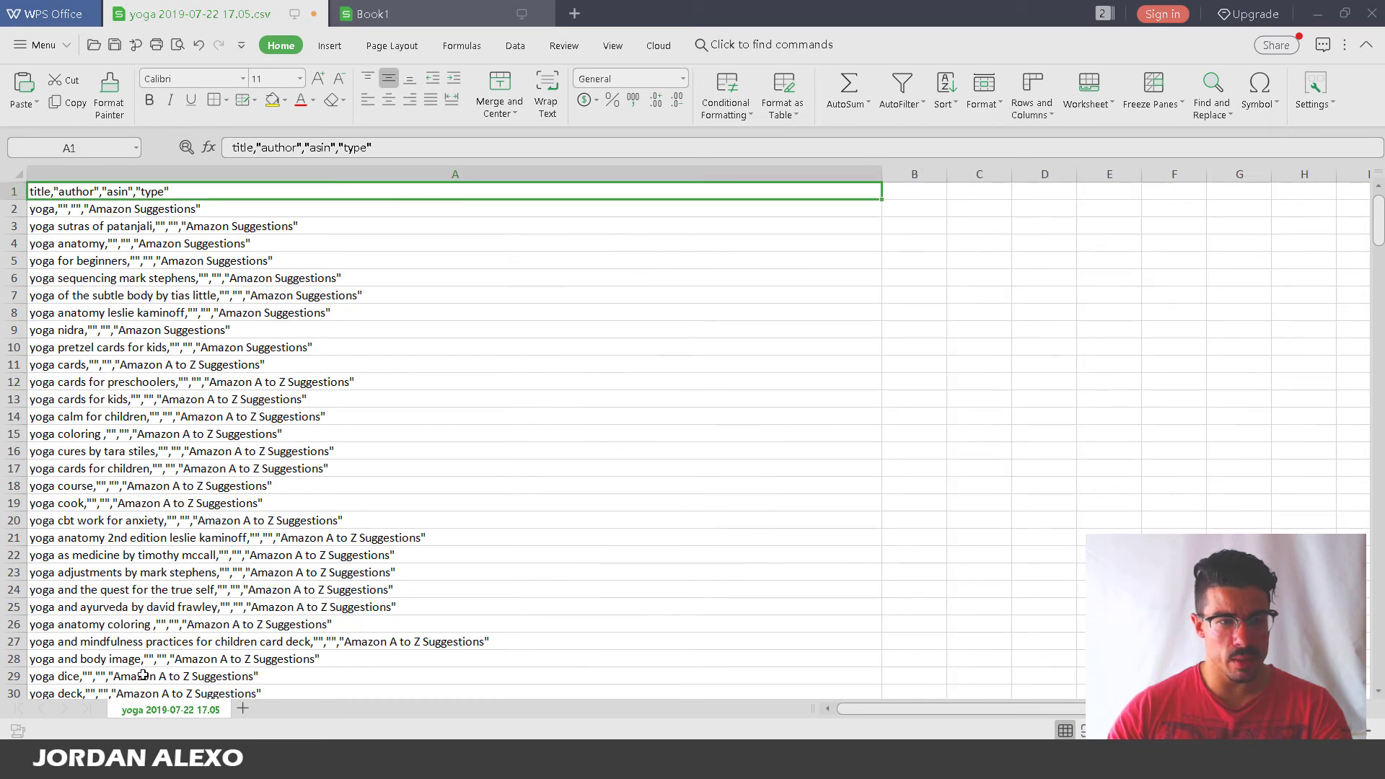
left_click_drag(1377, 220, 1377, 653)
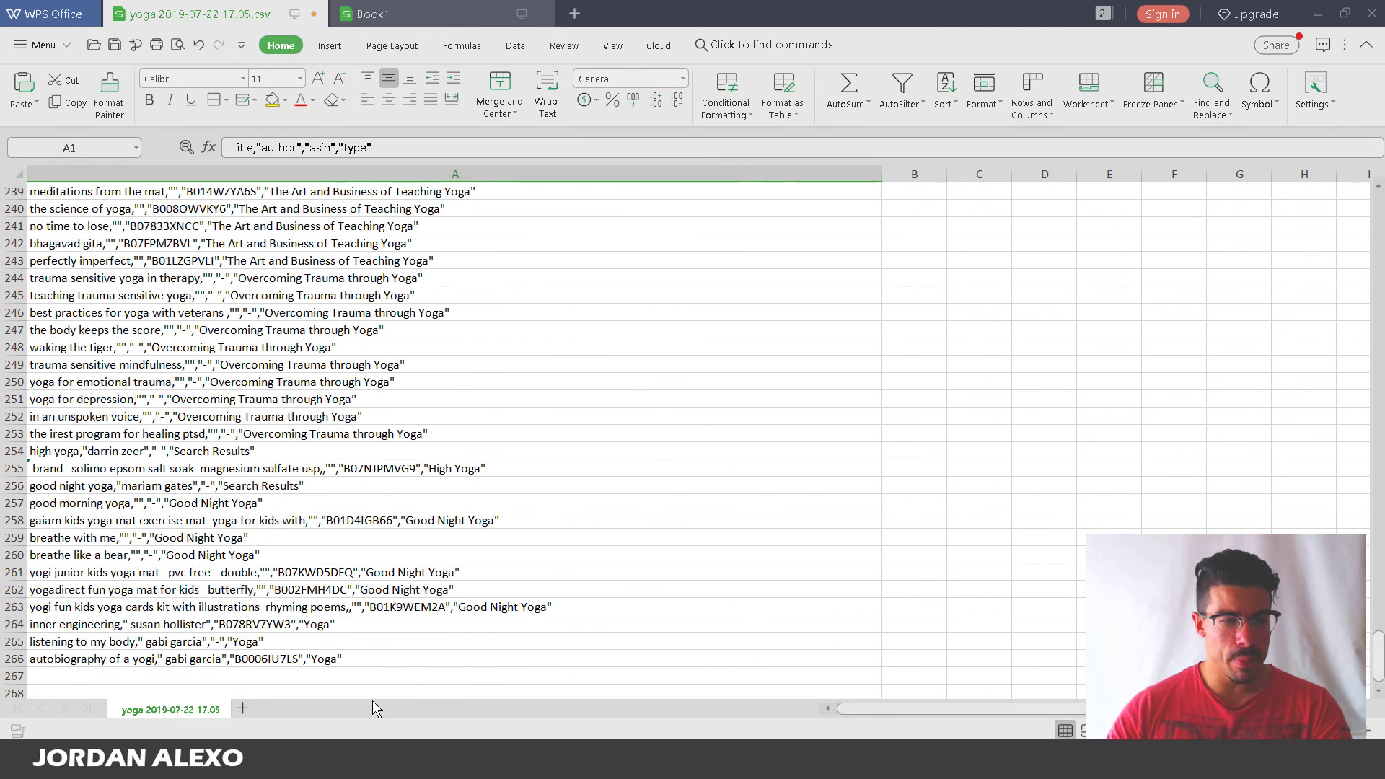
left_click(377, 658, "shift")
key("ctrl+c")
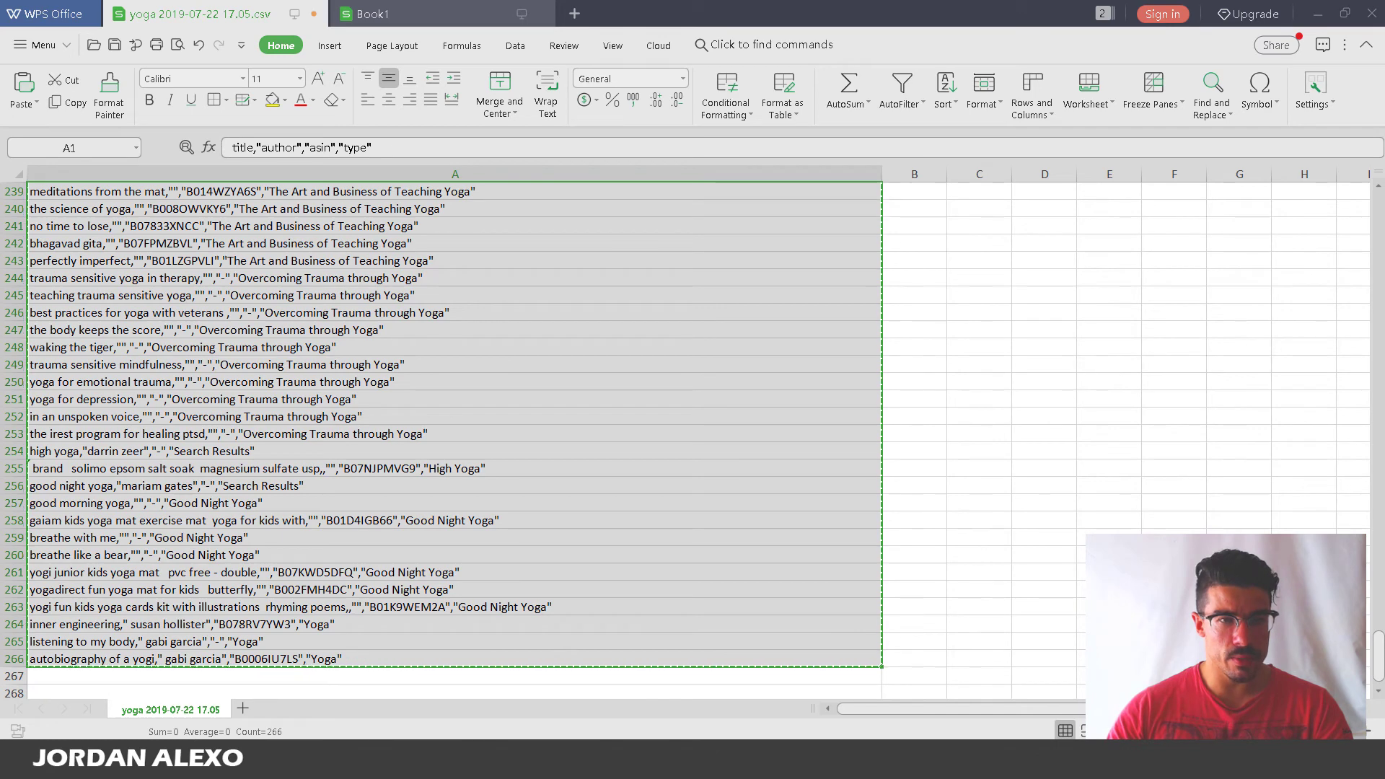
Switch to the Amazon Advertising campaign page in the browser and choose manual targeting for the new campaign
key("alt+Tab")
left_click(376, 9)
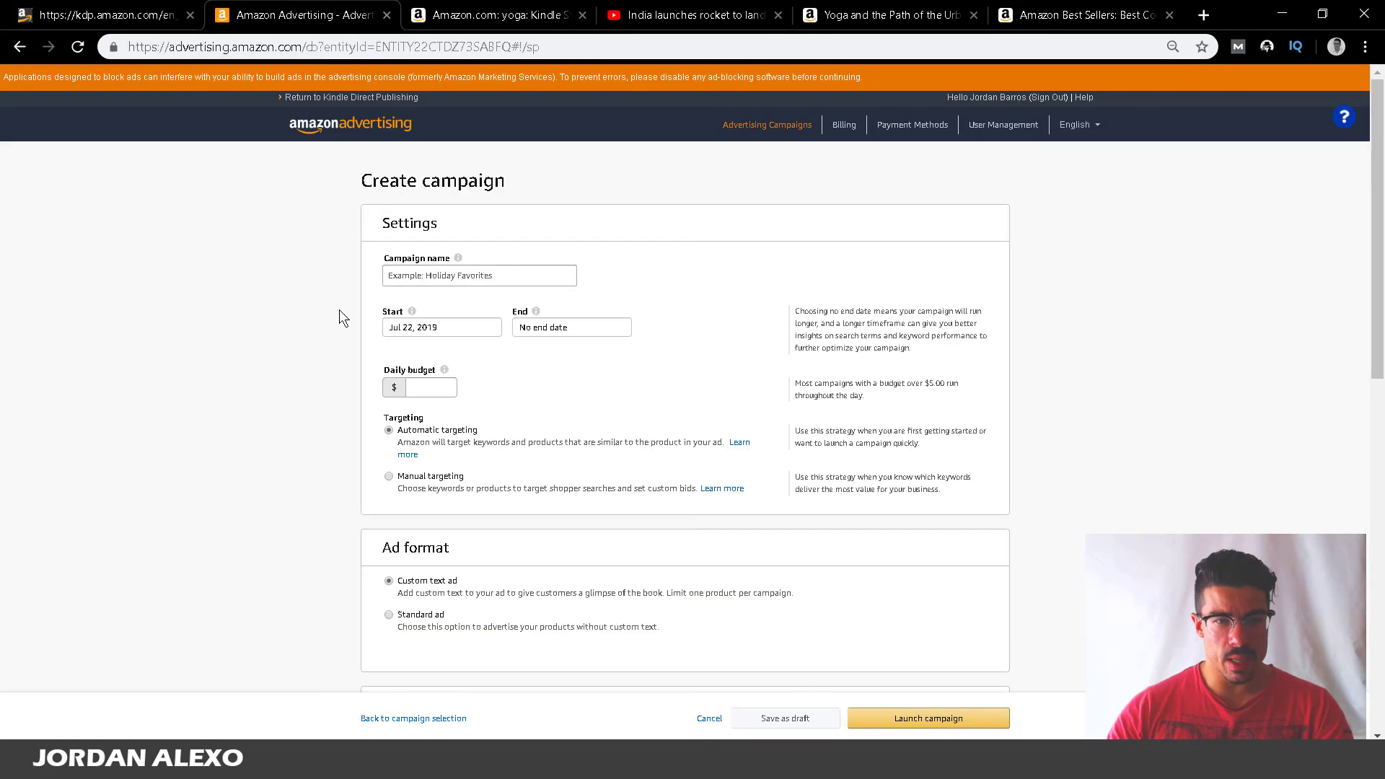
left_click(495, 282)
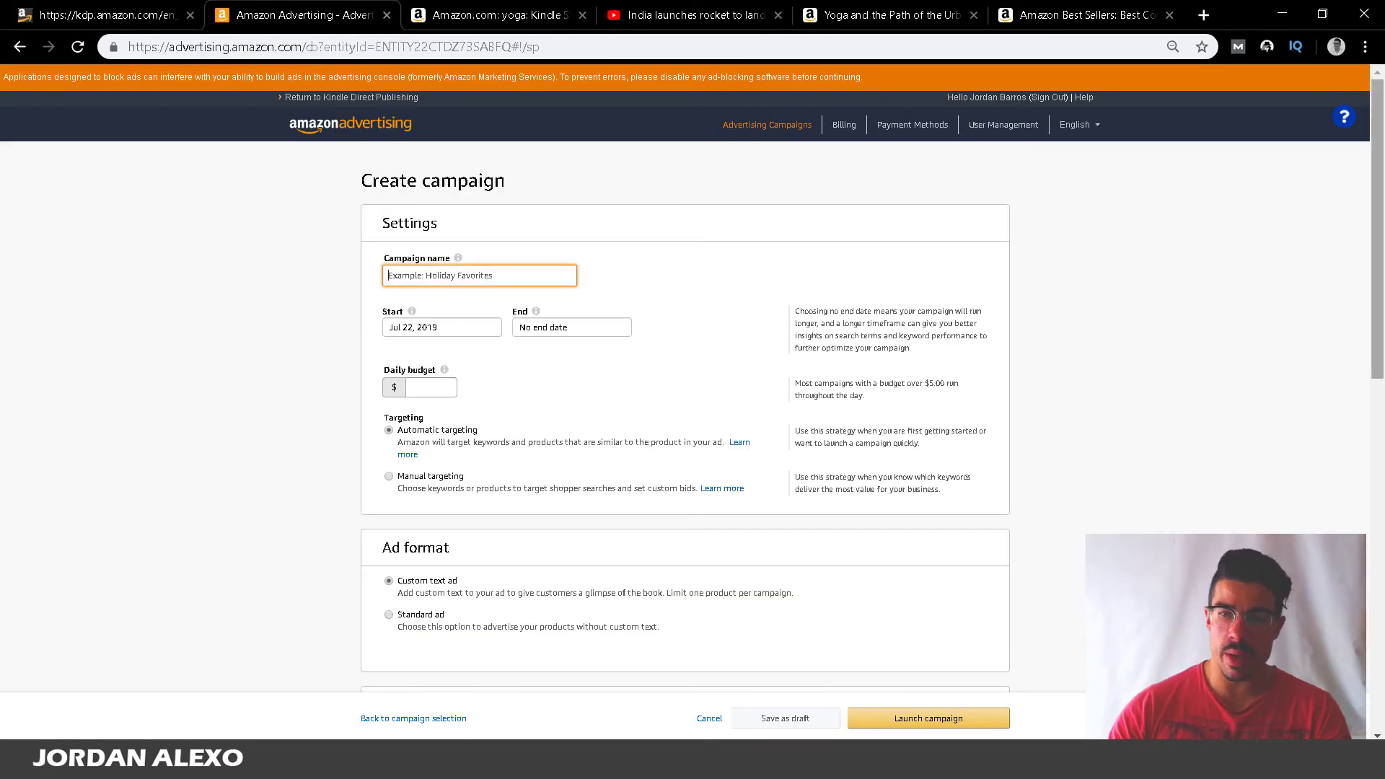
left_click_drag(1377, 265, 1368, 614)
scroll(406, 308, "up", 9)
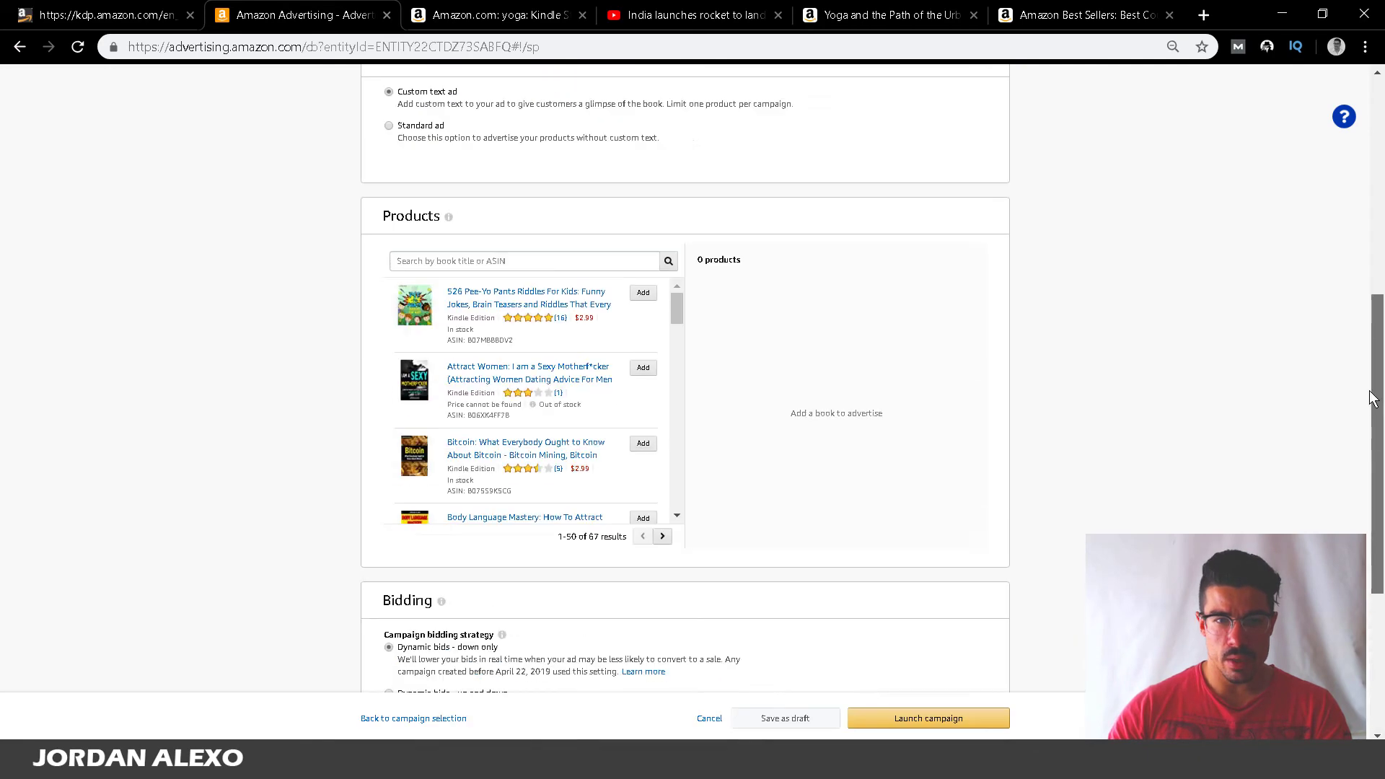
left_click(389, 325)
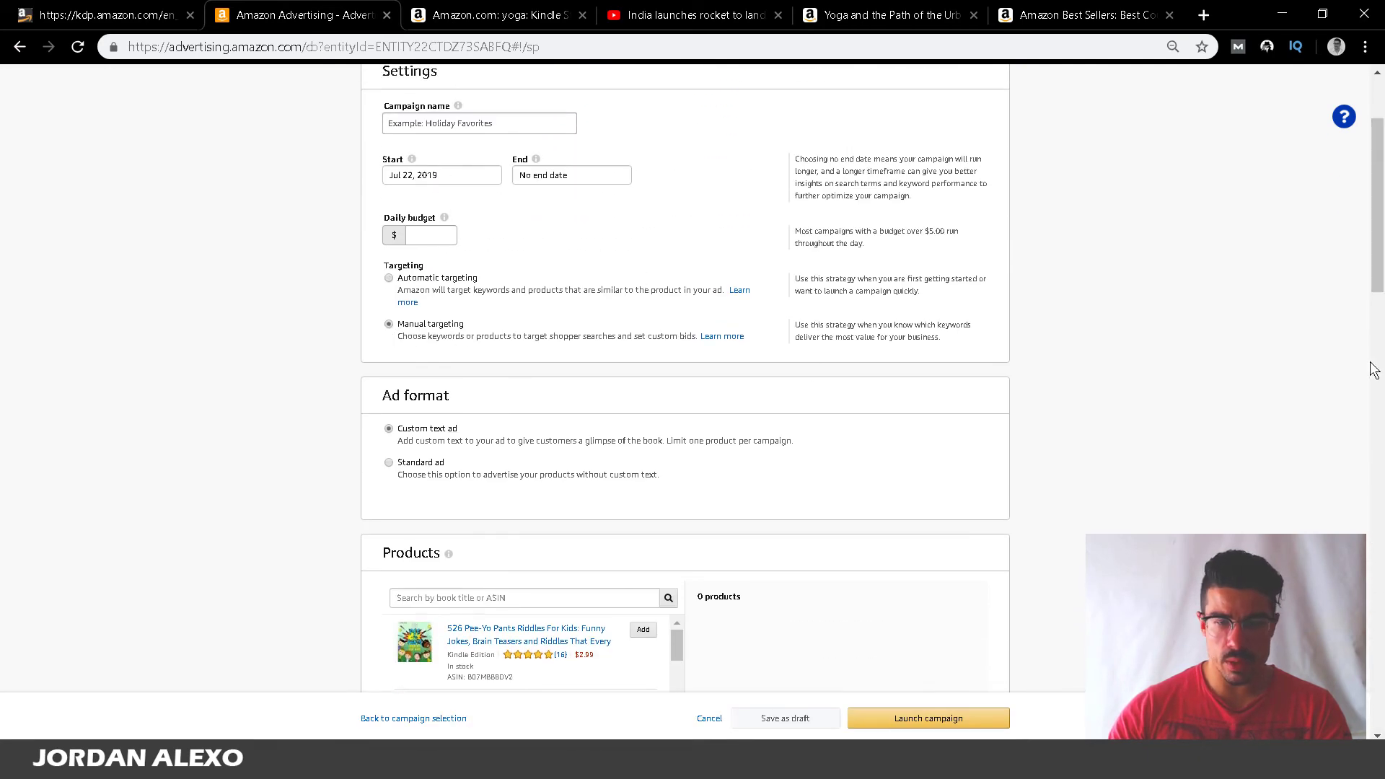
Set the campaign's default bid to $0.30
left_click(1379, 382)
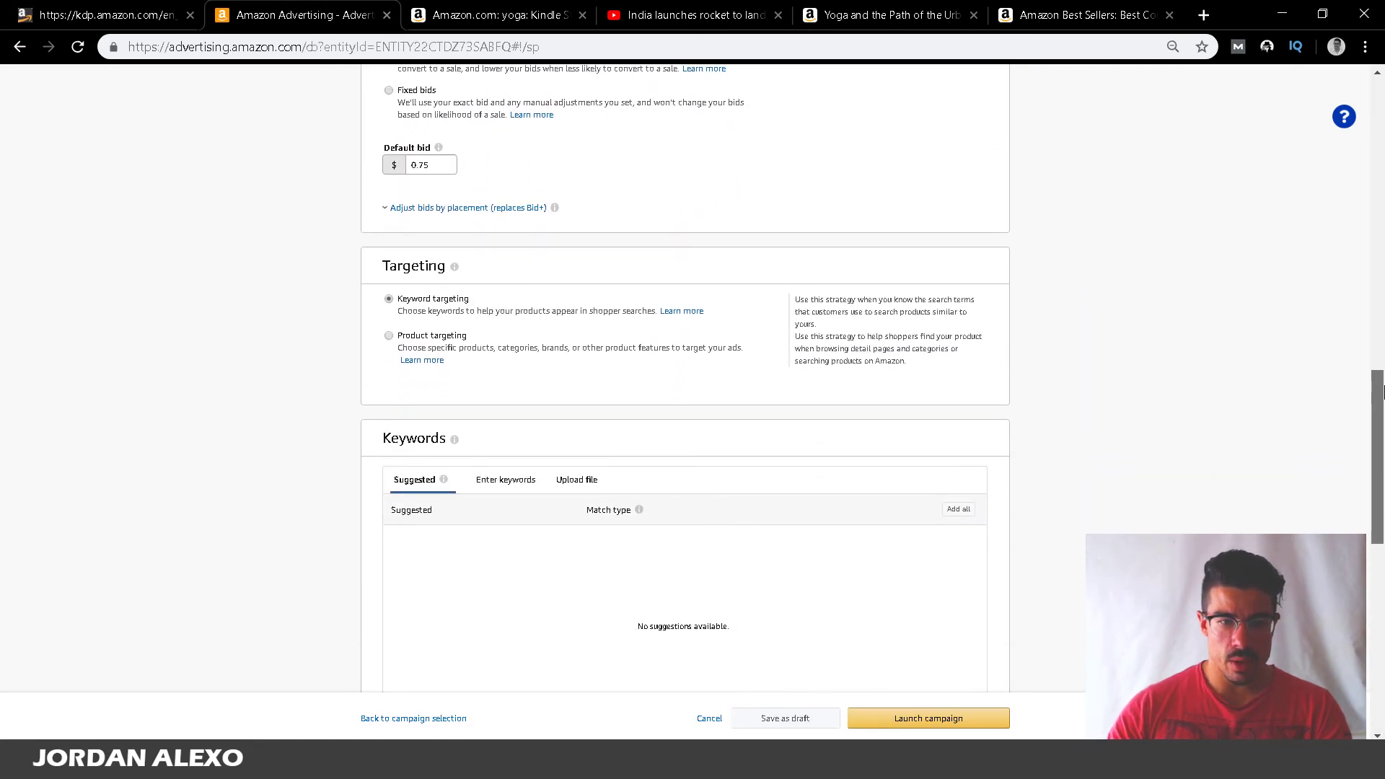
scroll(1379, 390, "up", 1)
left_click_drag(420, 210, 512, 241)
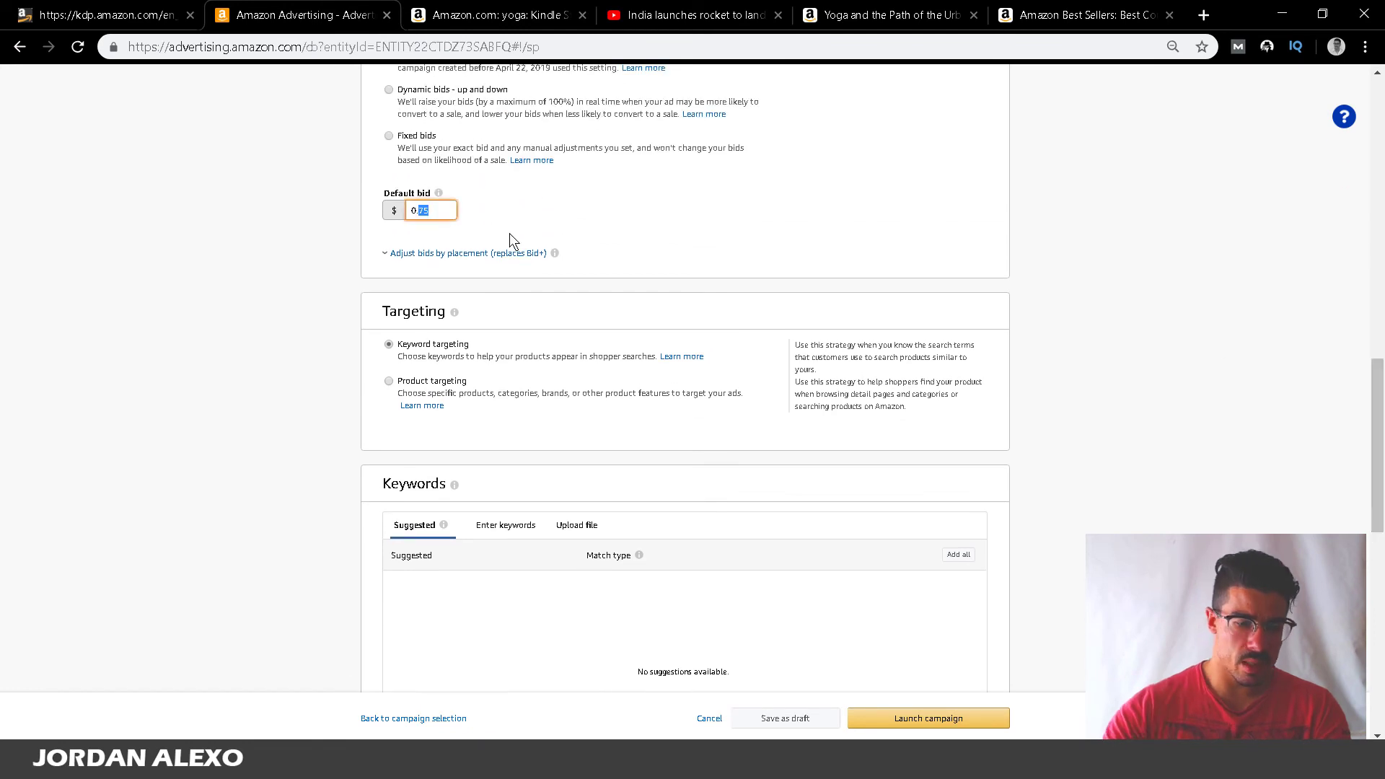
type("30")
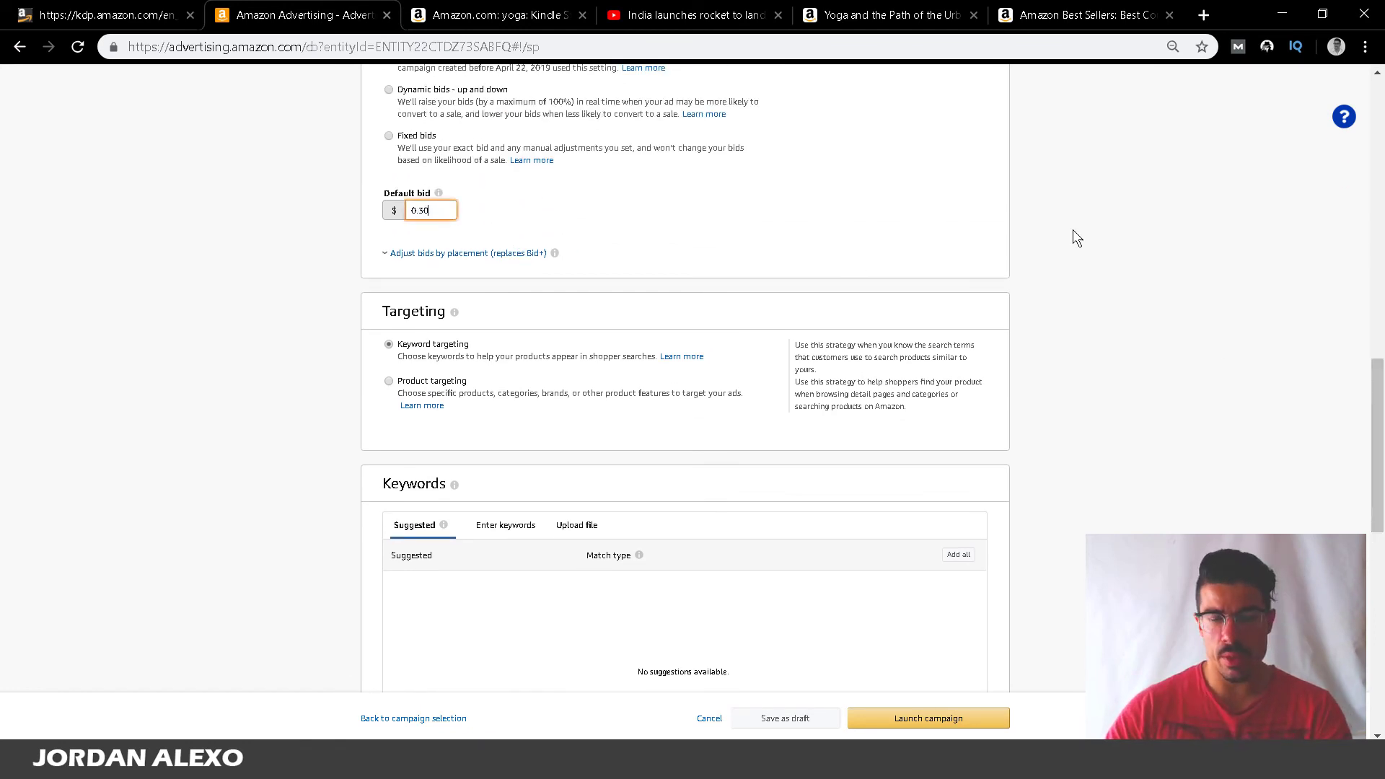
Paste the copied keyword list into the campaign's manual keyword entry box, leaving the match type at Broad
scroll(1377, 440, "down", 3)
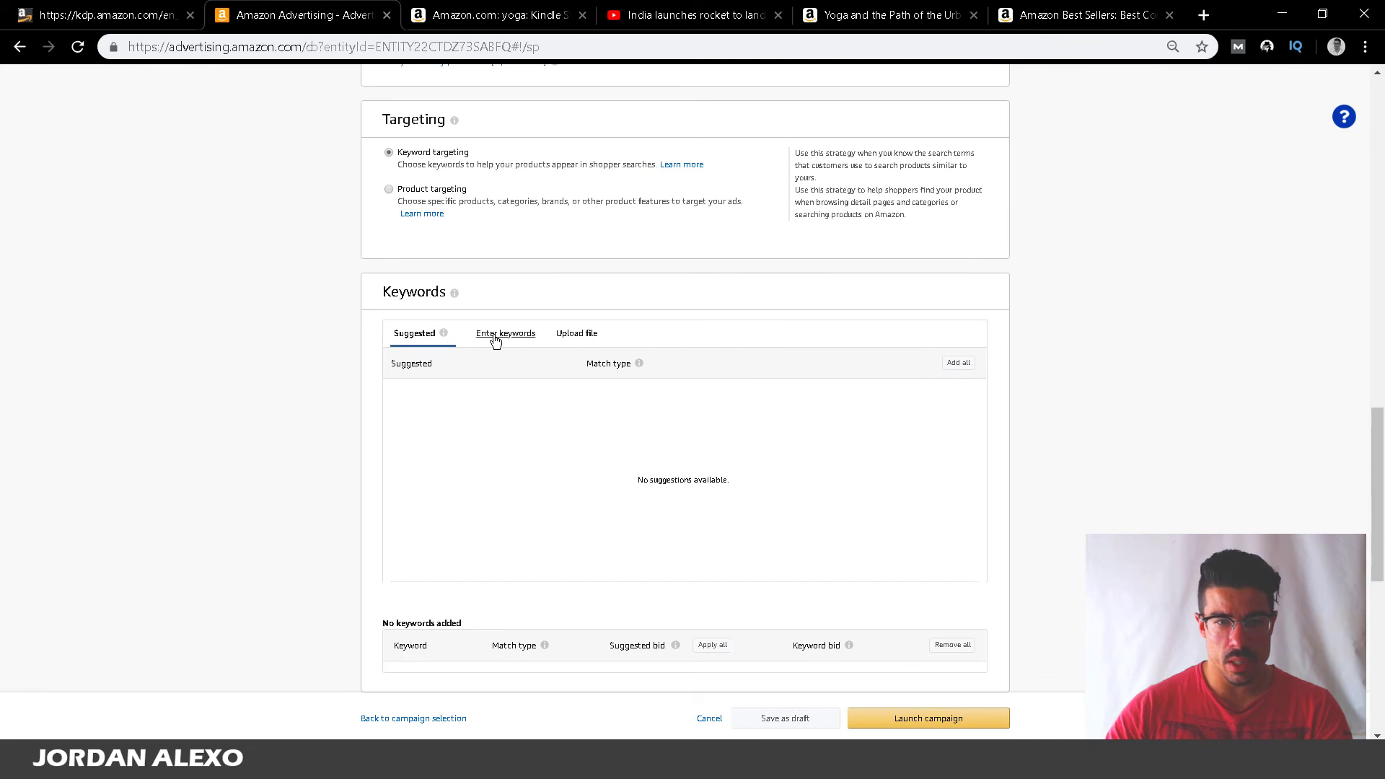
left_click(495, 337)
left_click(476, 439)
key("ctrl+v")
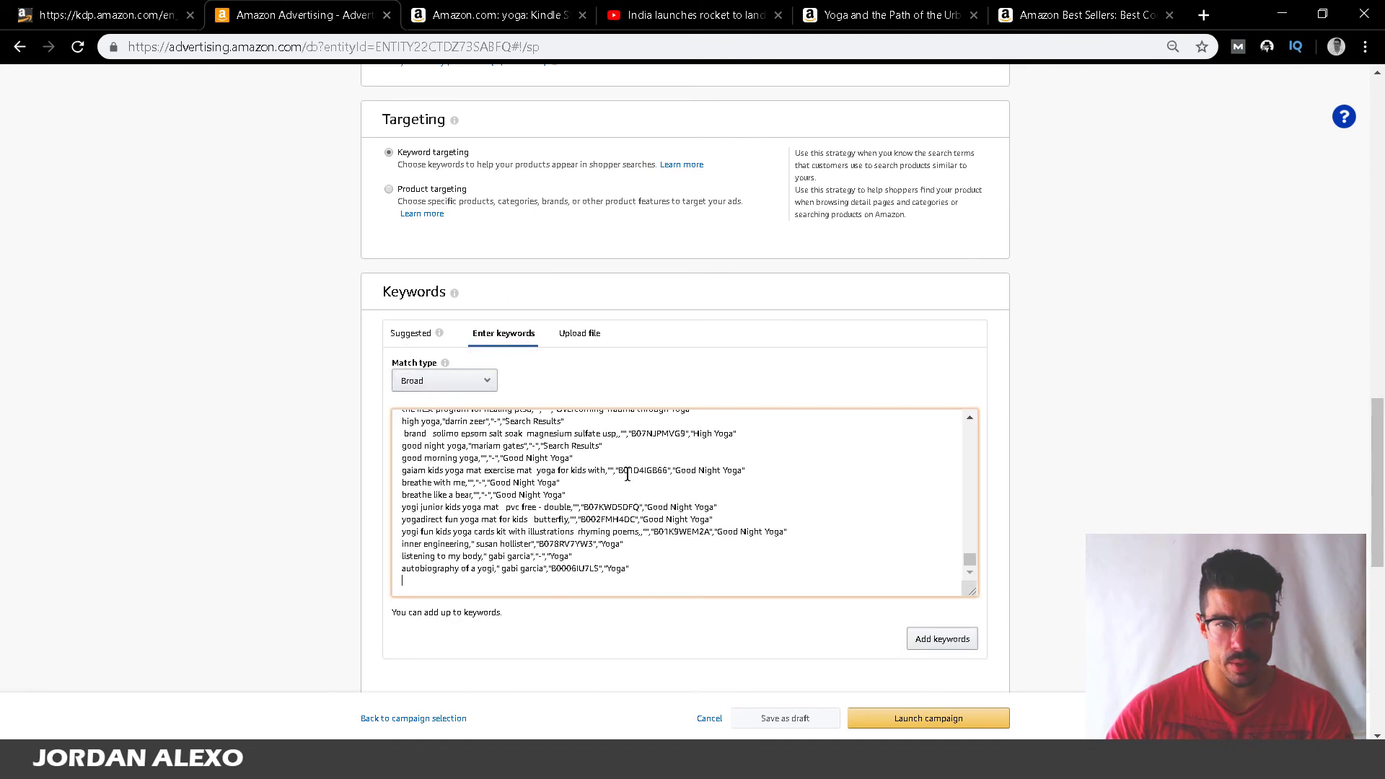
Review the pasted list from its beginning and remove all of it from the keyword entry box
left_click_drag(968, 557, 969, 409)
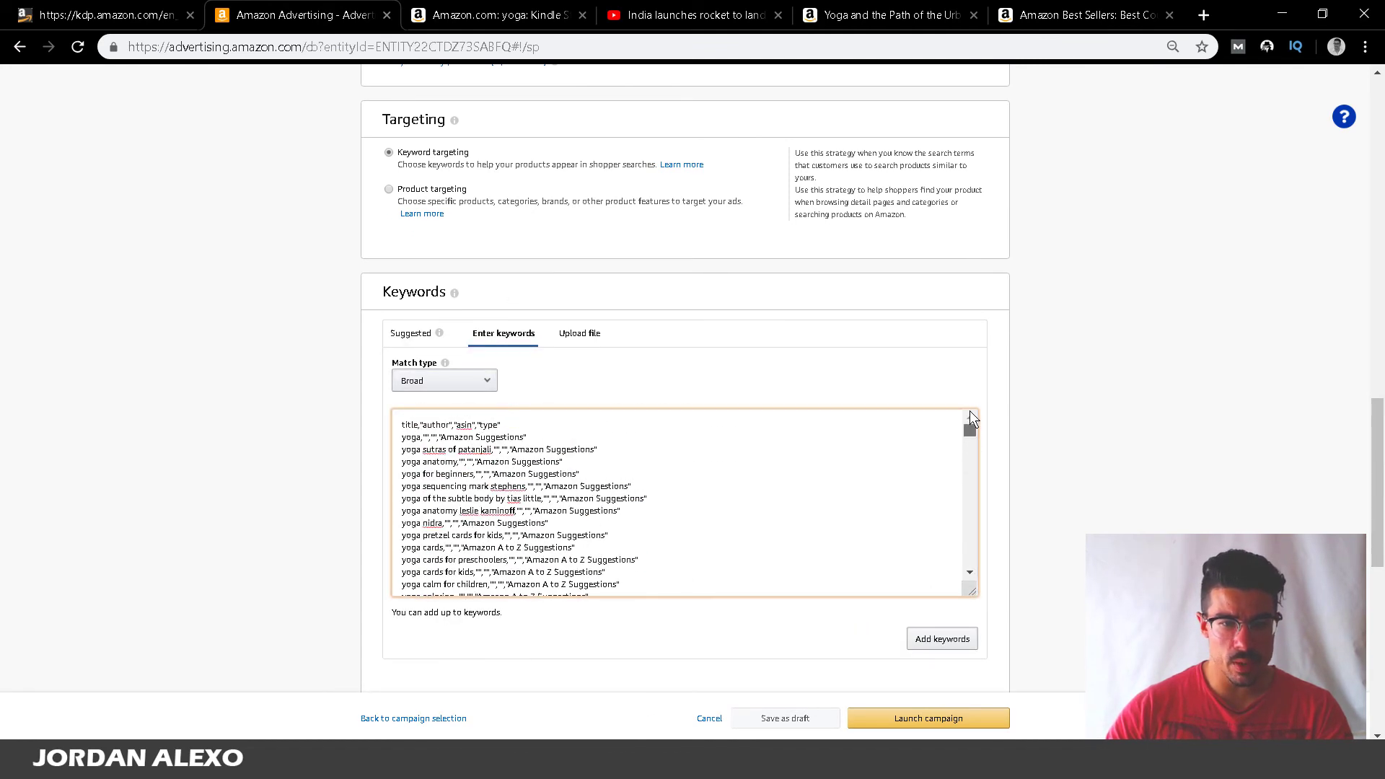
left_click(869, 525)
key("ctrl+a")
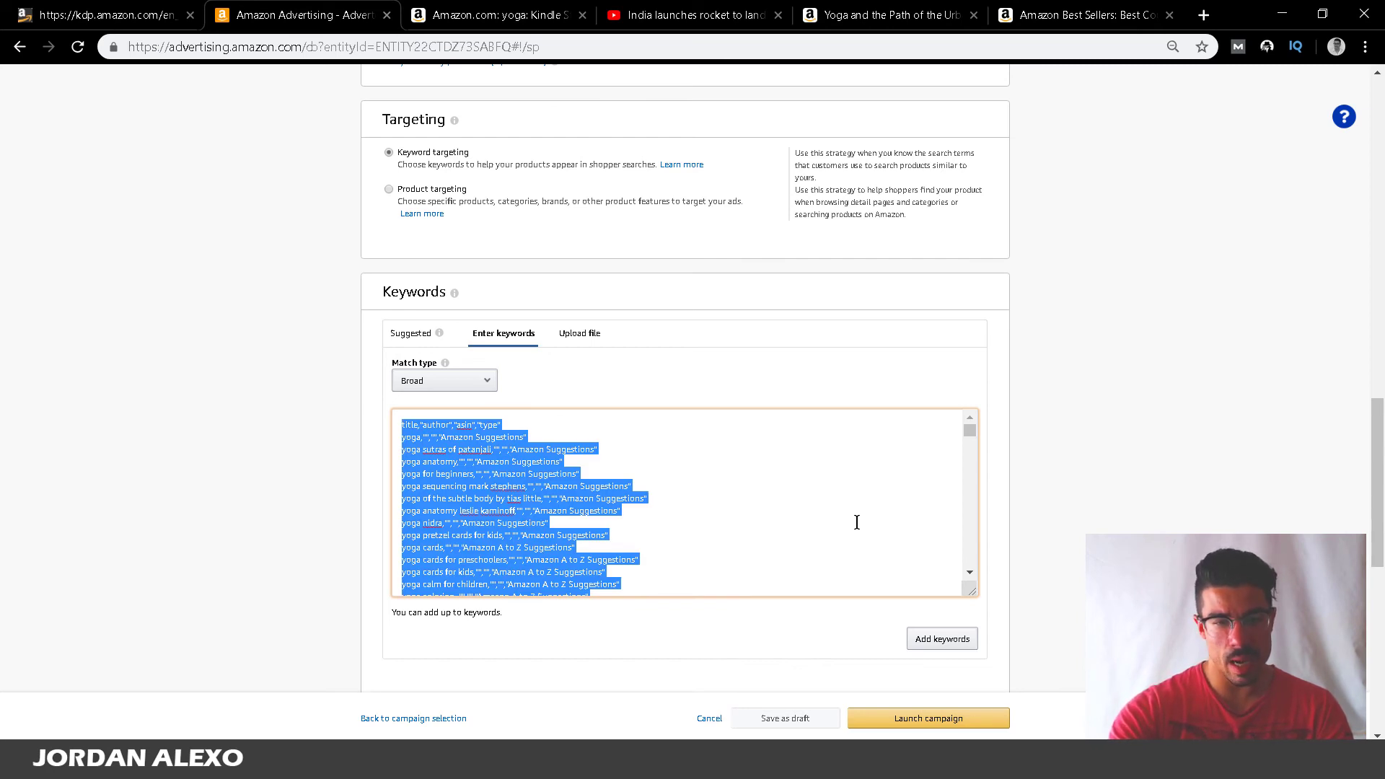
key("ctrl+x")
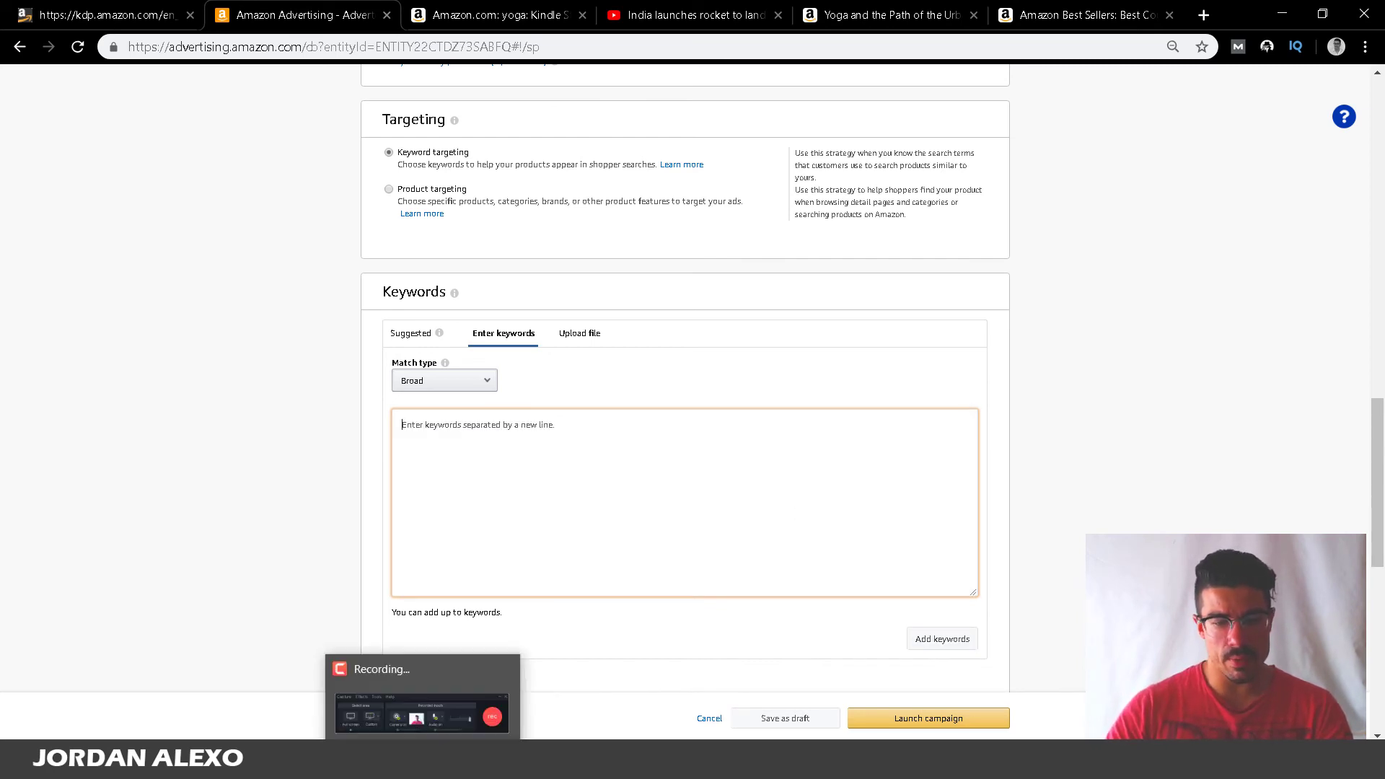
Switch back to the blank Book1 workbook in WPS Office and widen column A
mouse_move(467, 757)
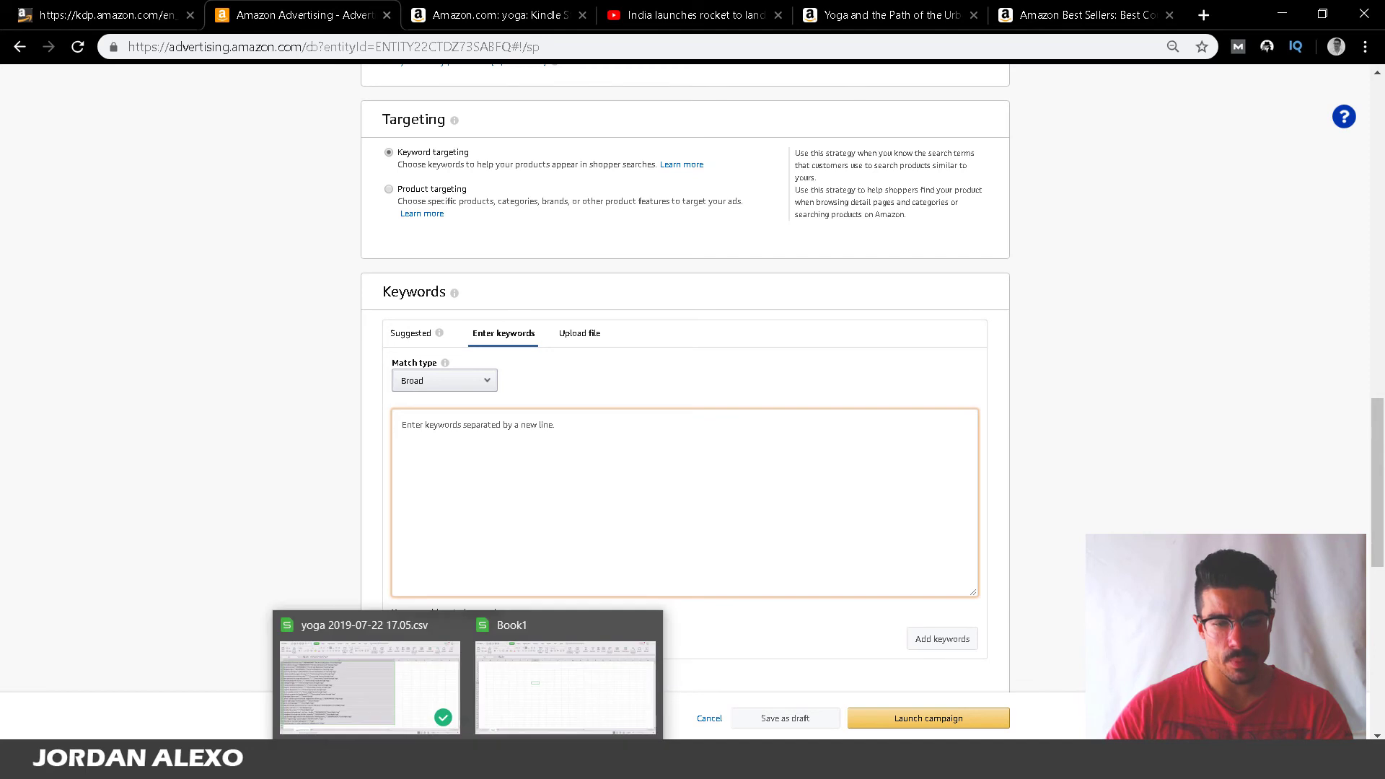
left_click(487, 685)
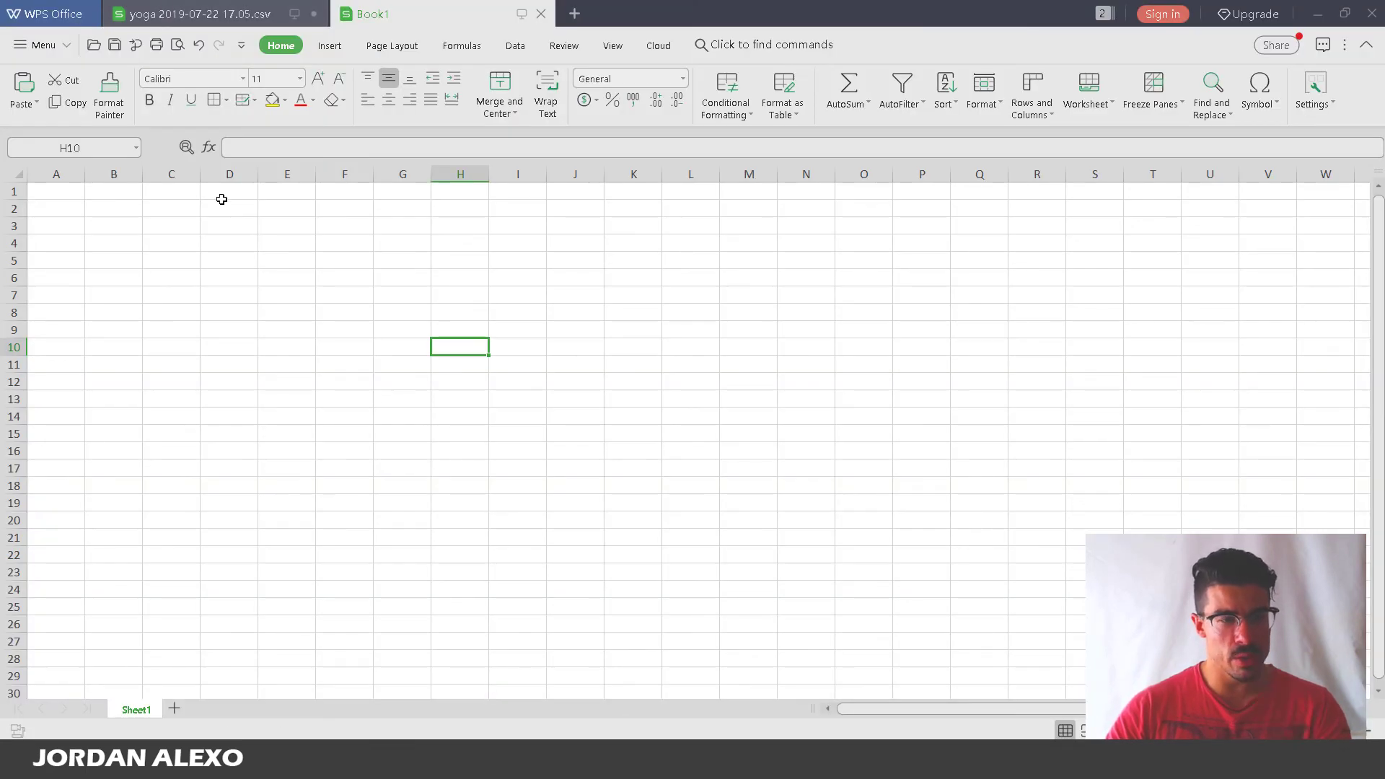
left_click_drag(84, 175, 371, 176)
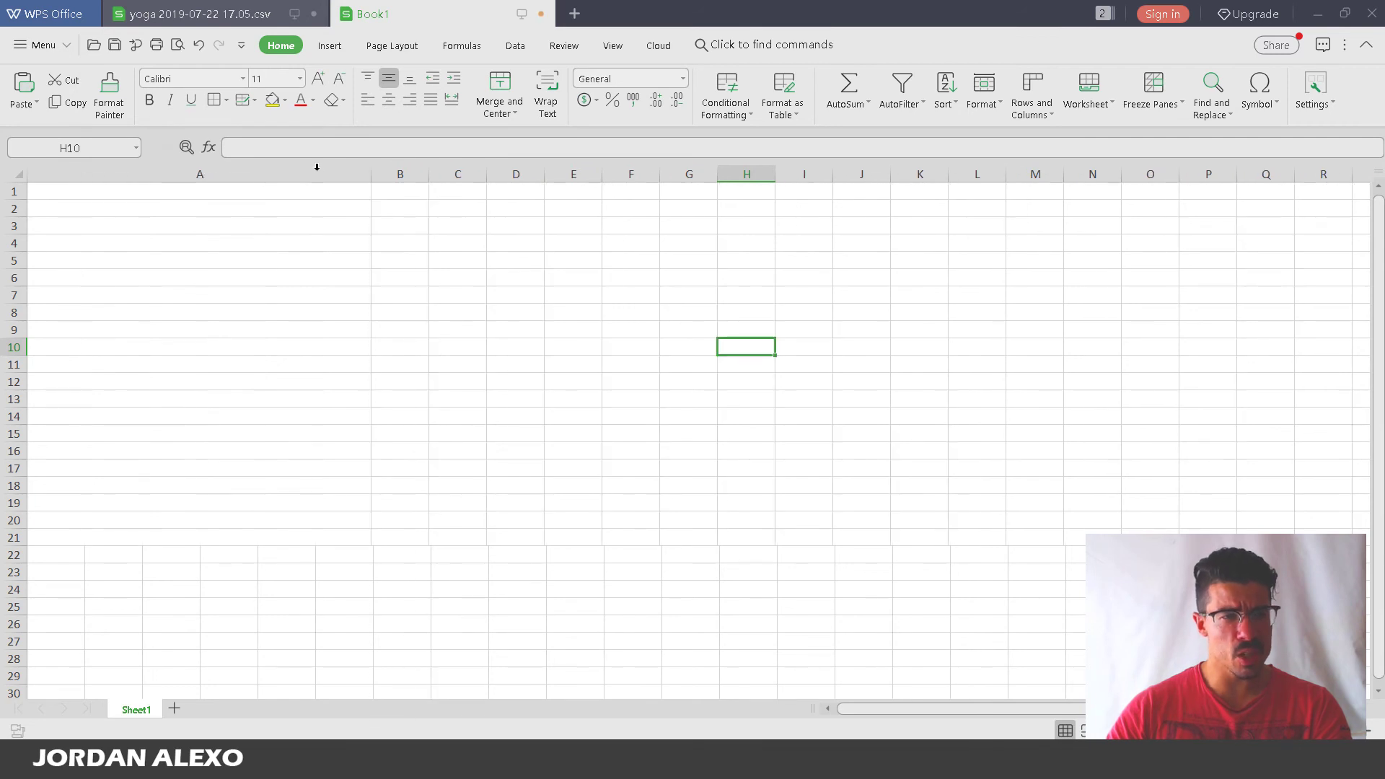
Start an external data import into Book1 and allow the connection to the external data source
left_click(69, 45)
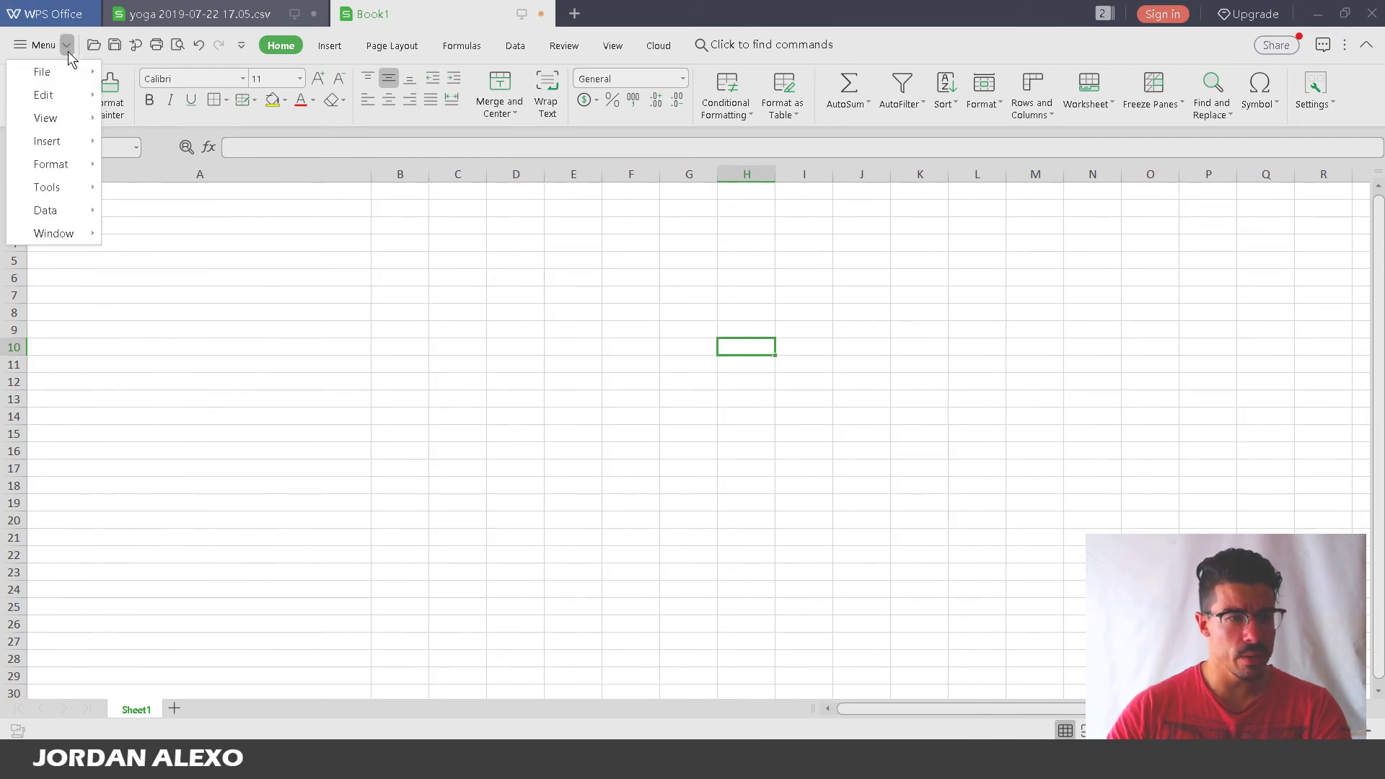
mouse_move(80, 216)
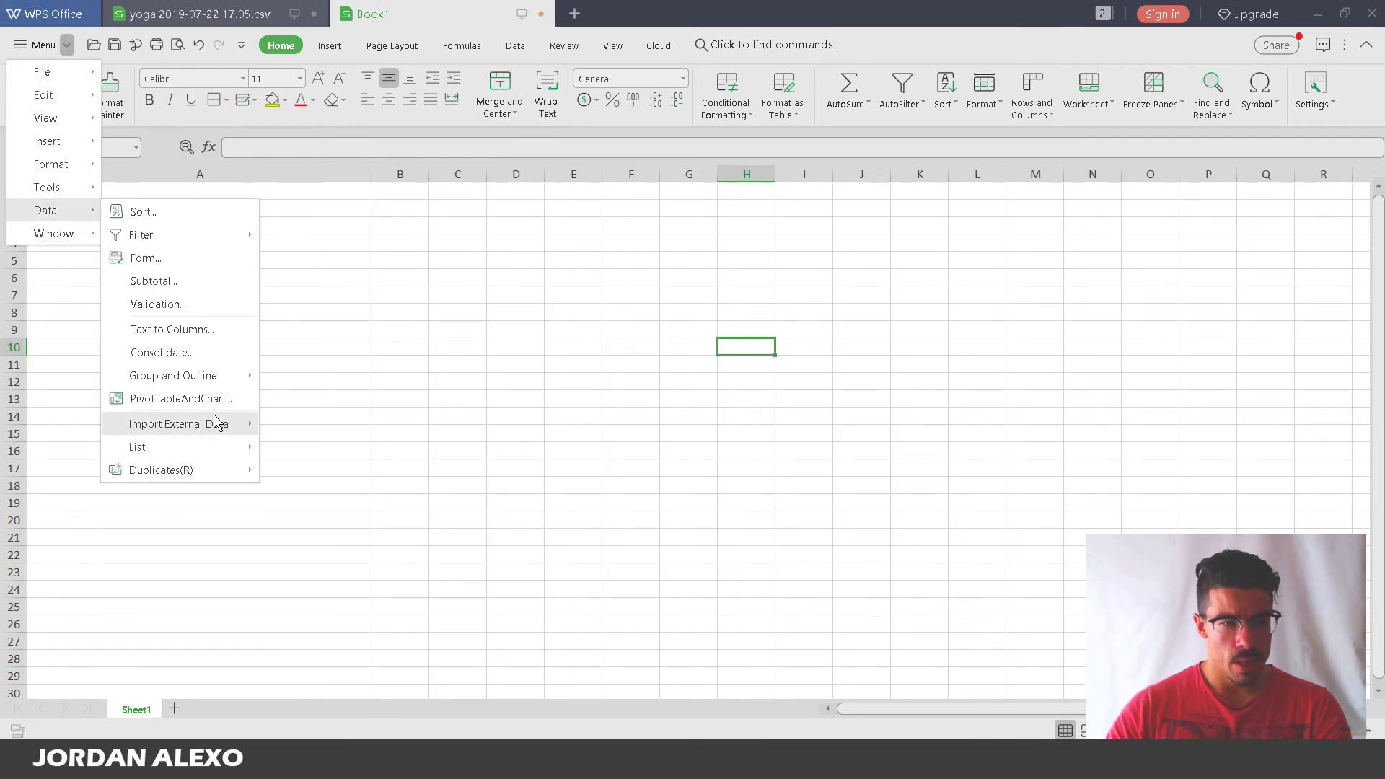
mouse_move(220, 423)
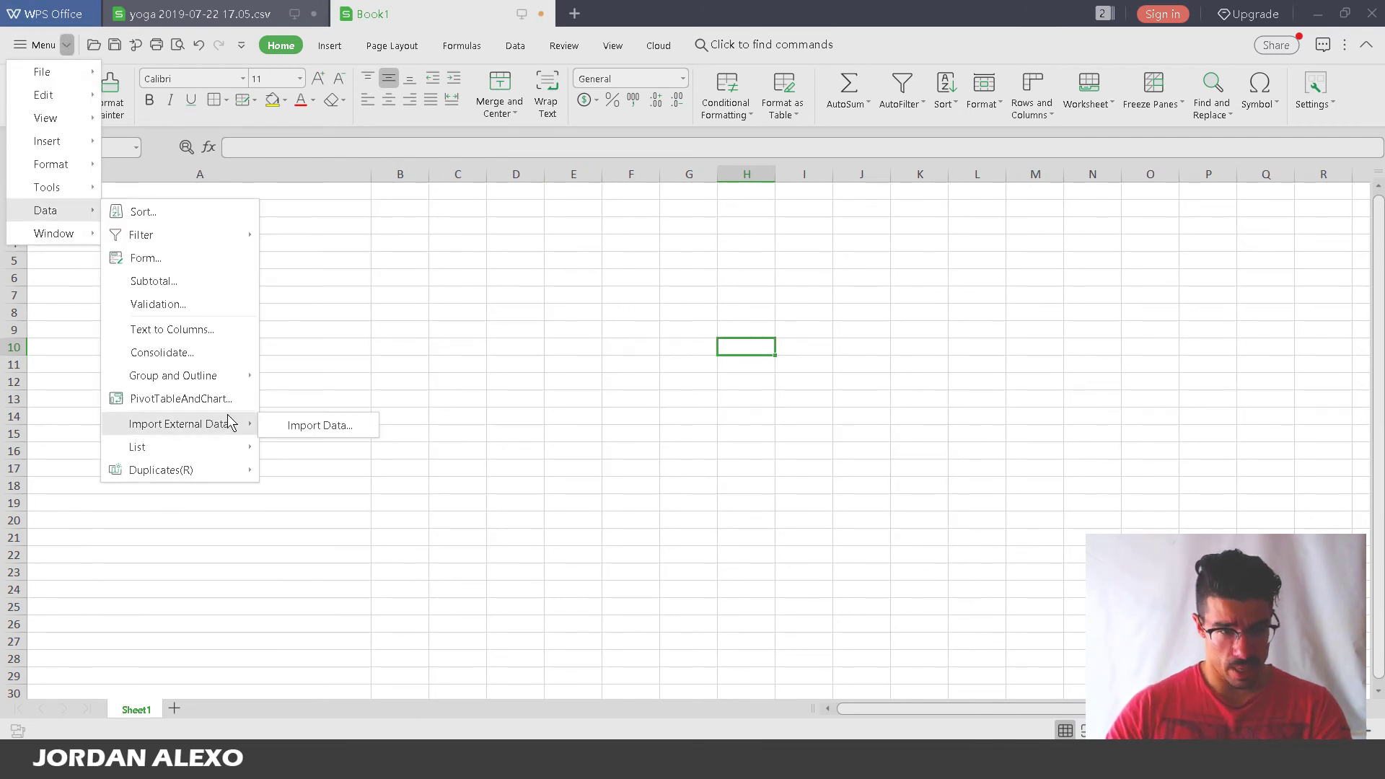
left_click(279, 429)
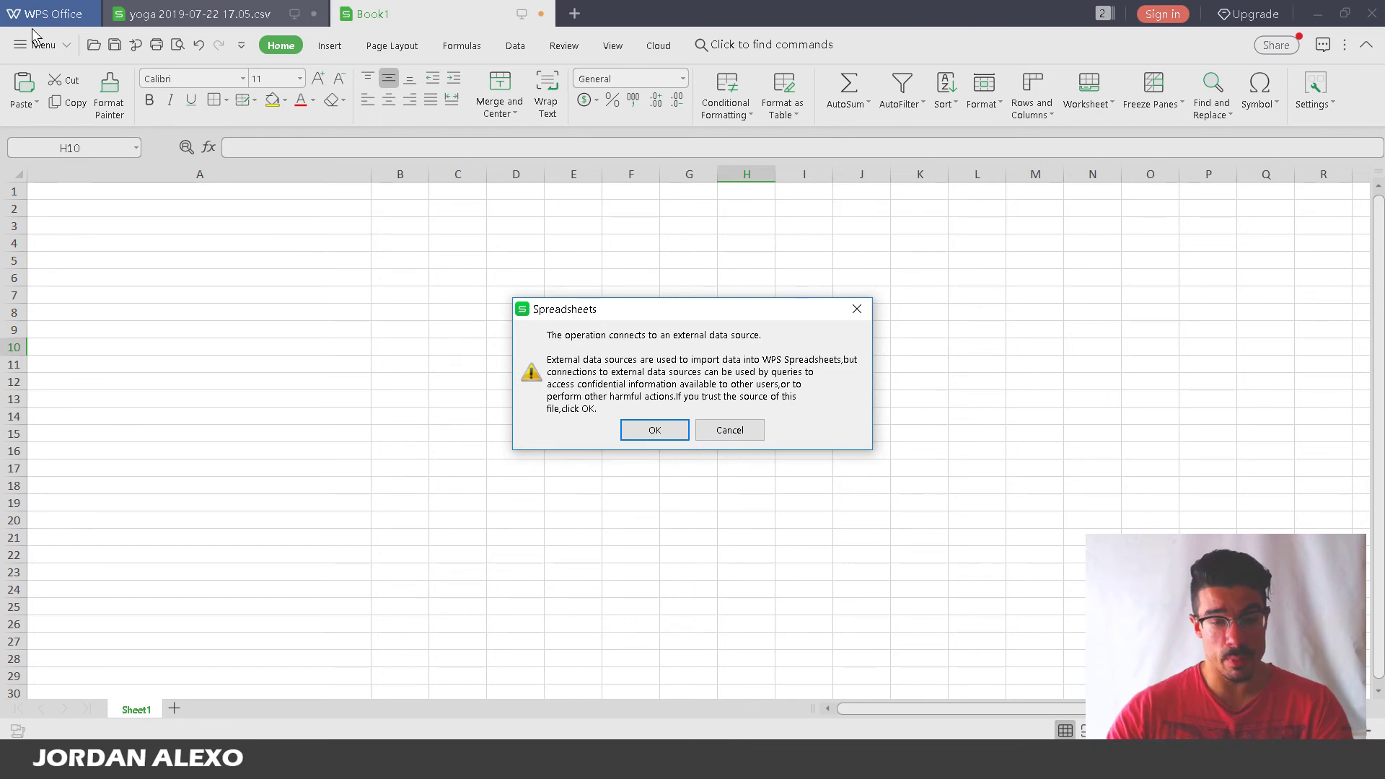
left_click(654, 430)
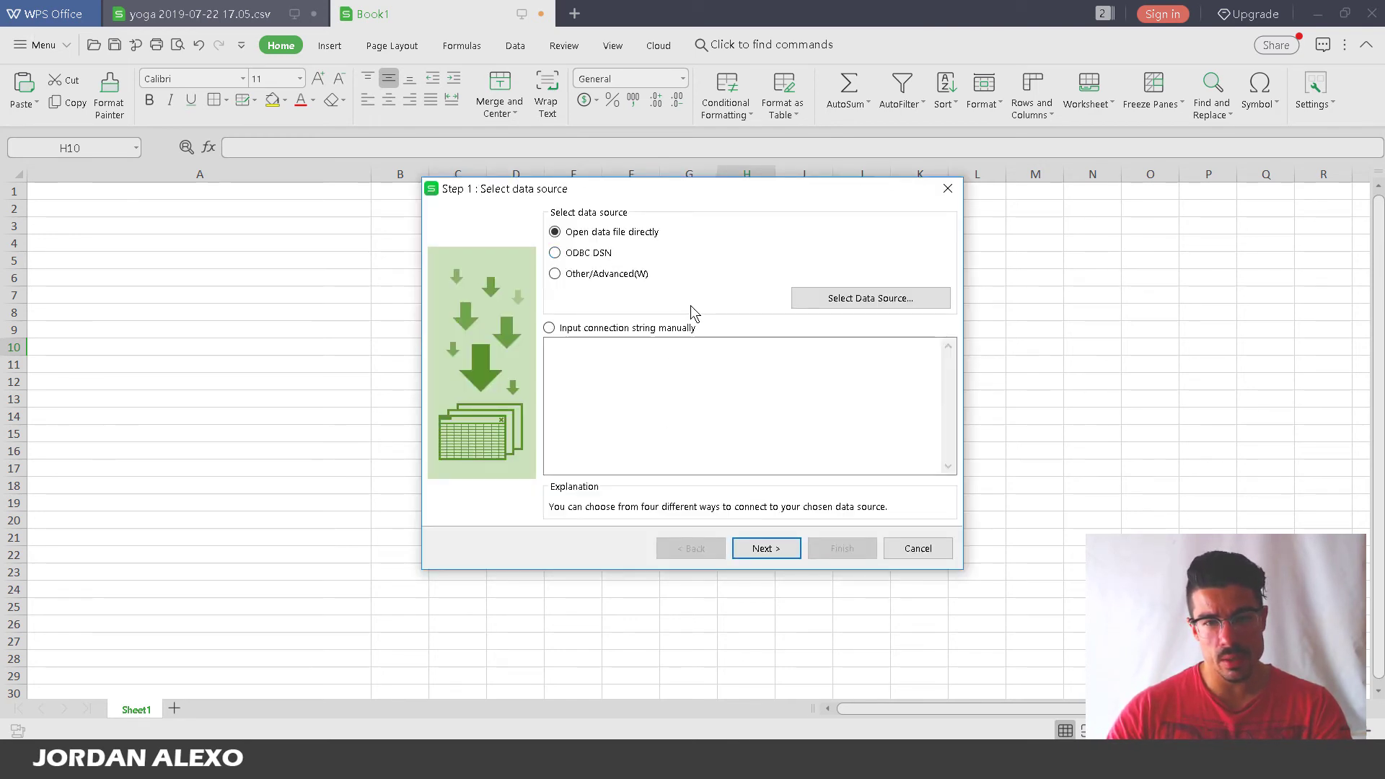
Select the exported yoga keyword CSV on the desktop as the data file to import directly
left_click(833, 298)
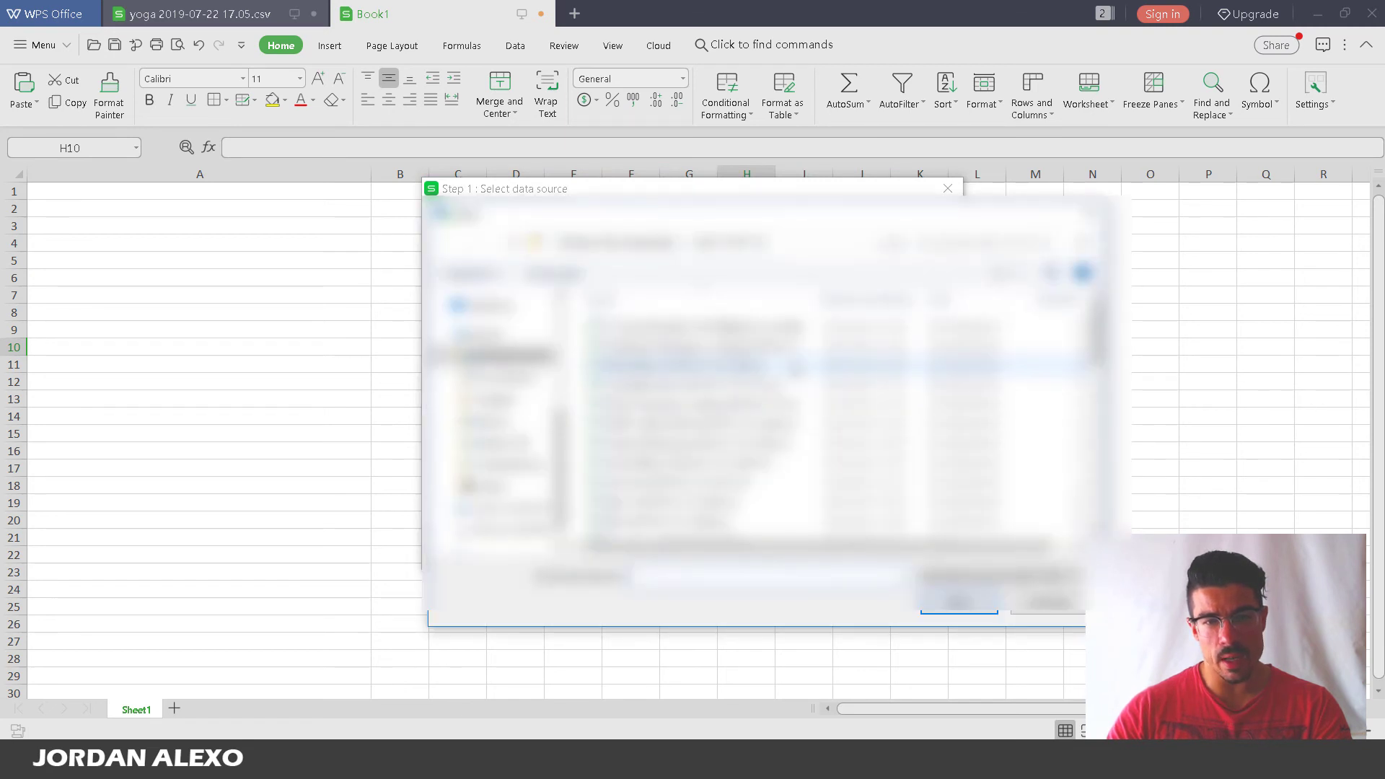
left_click(555, 355)
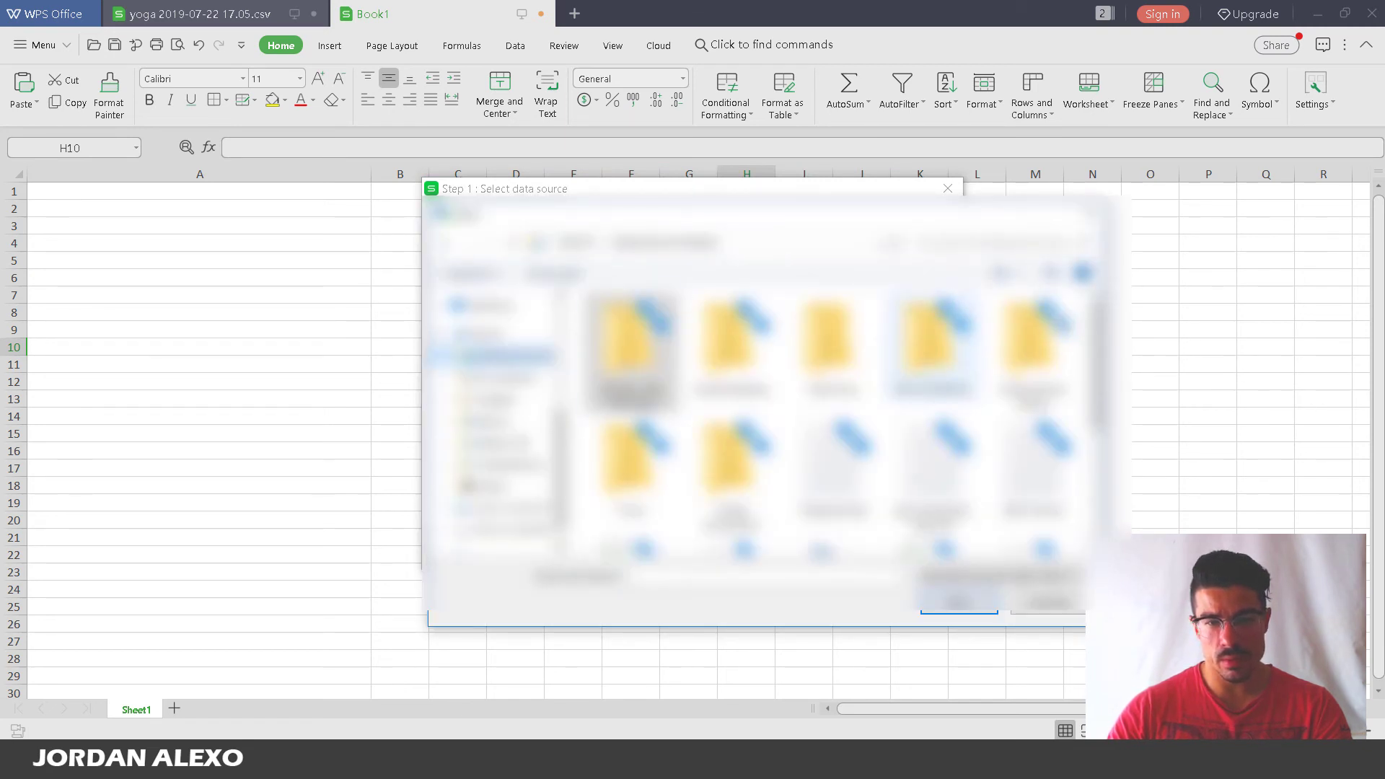
scroll(836, 418, "down", 3)
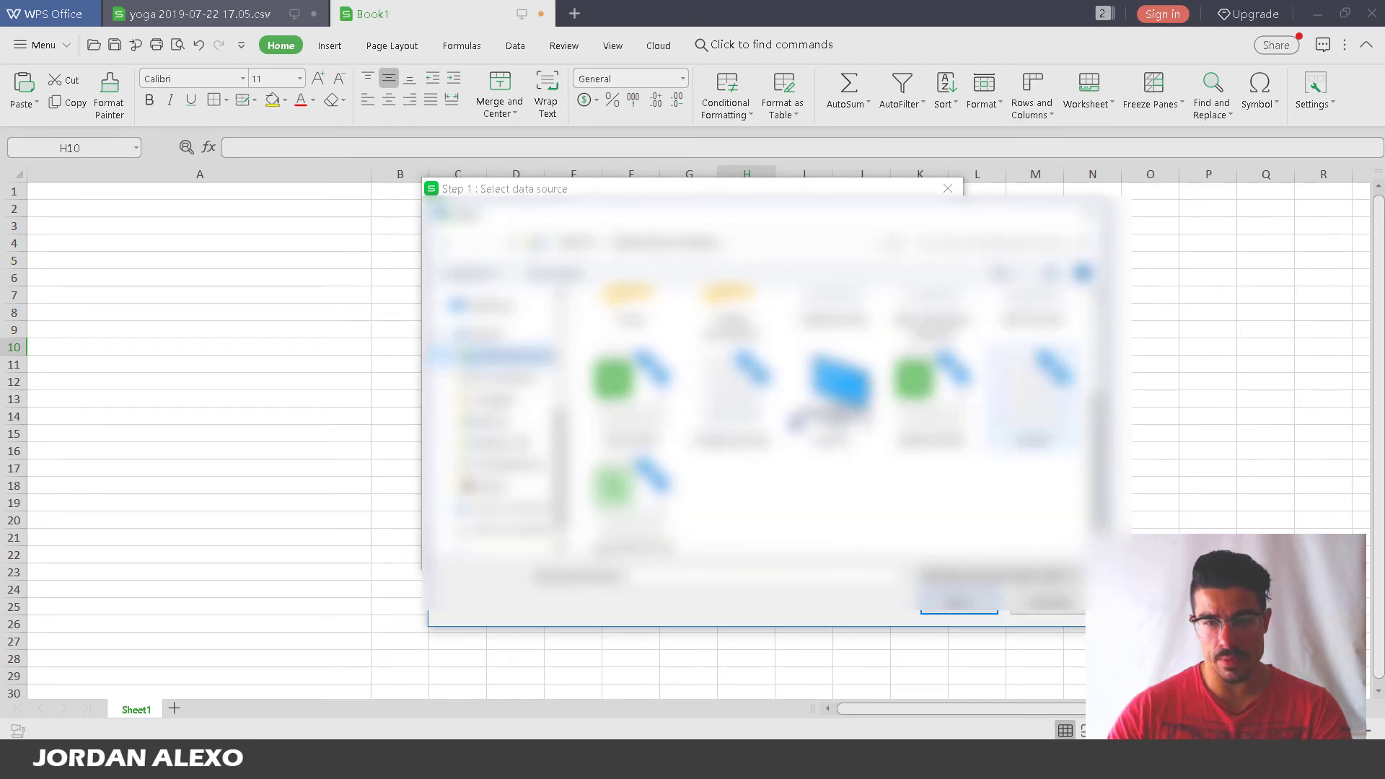
left_click(631, 498)
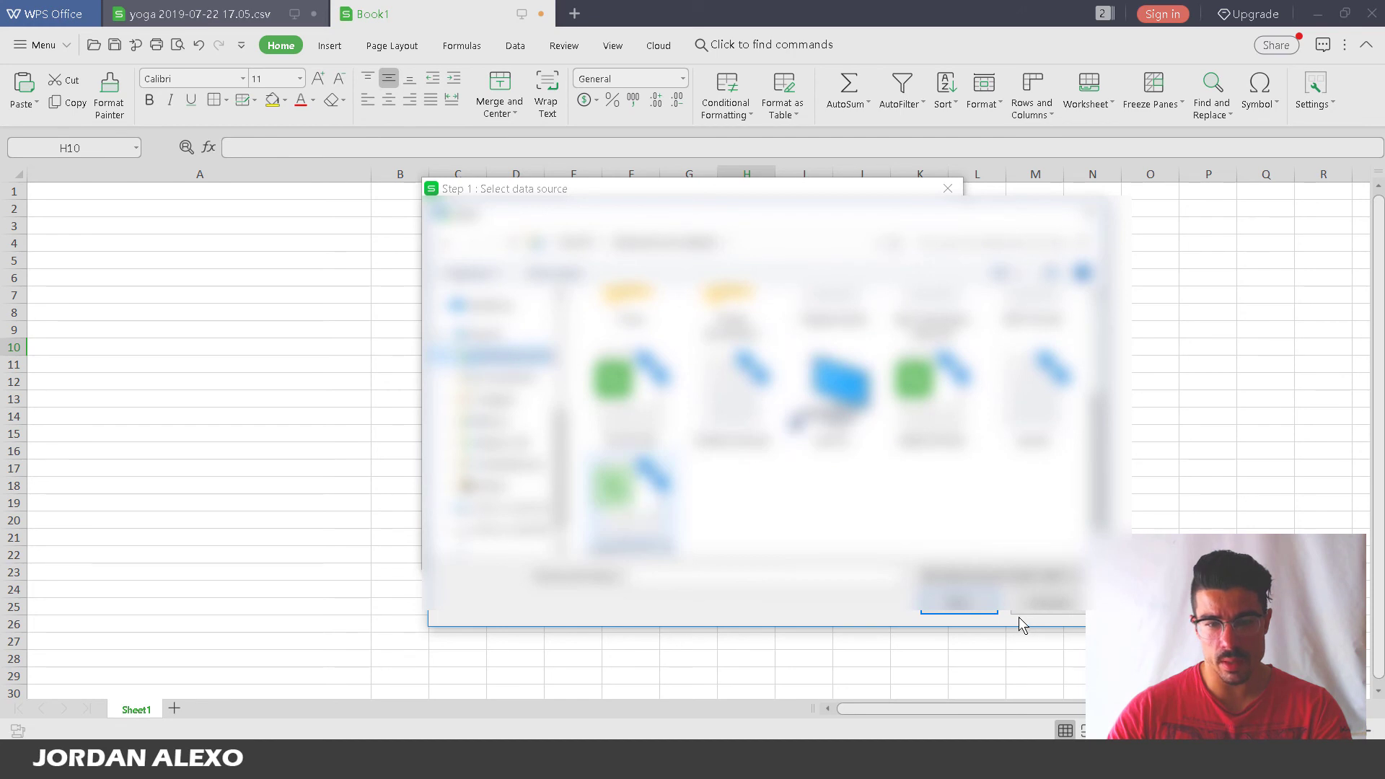
left_click(961, 603)
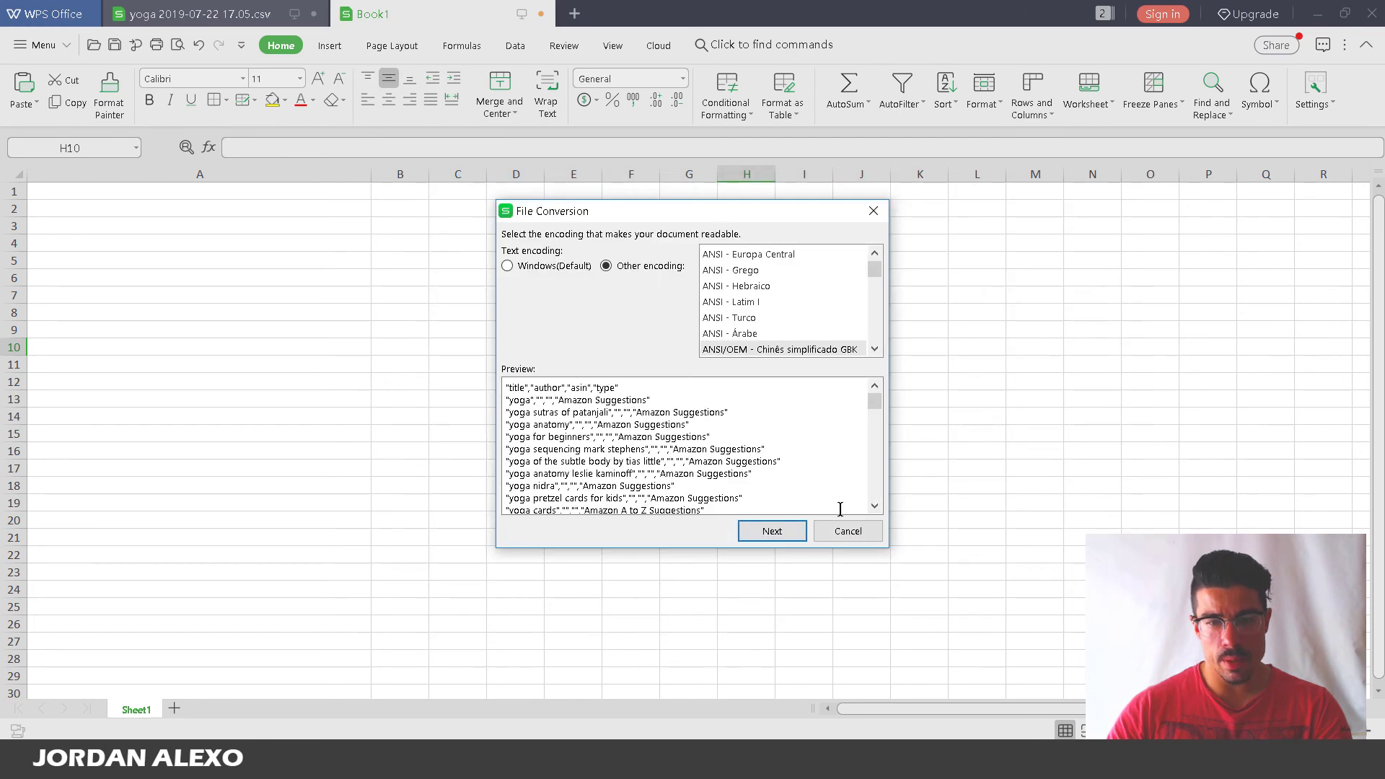
Accept the preset text encoding and the Delimited data type starting at row 1, and proceed to the delimiter settings
left_click(772, 532)
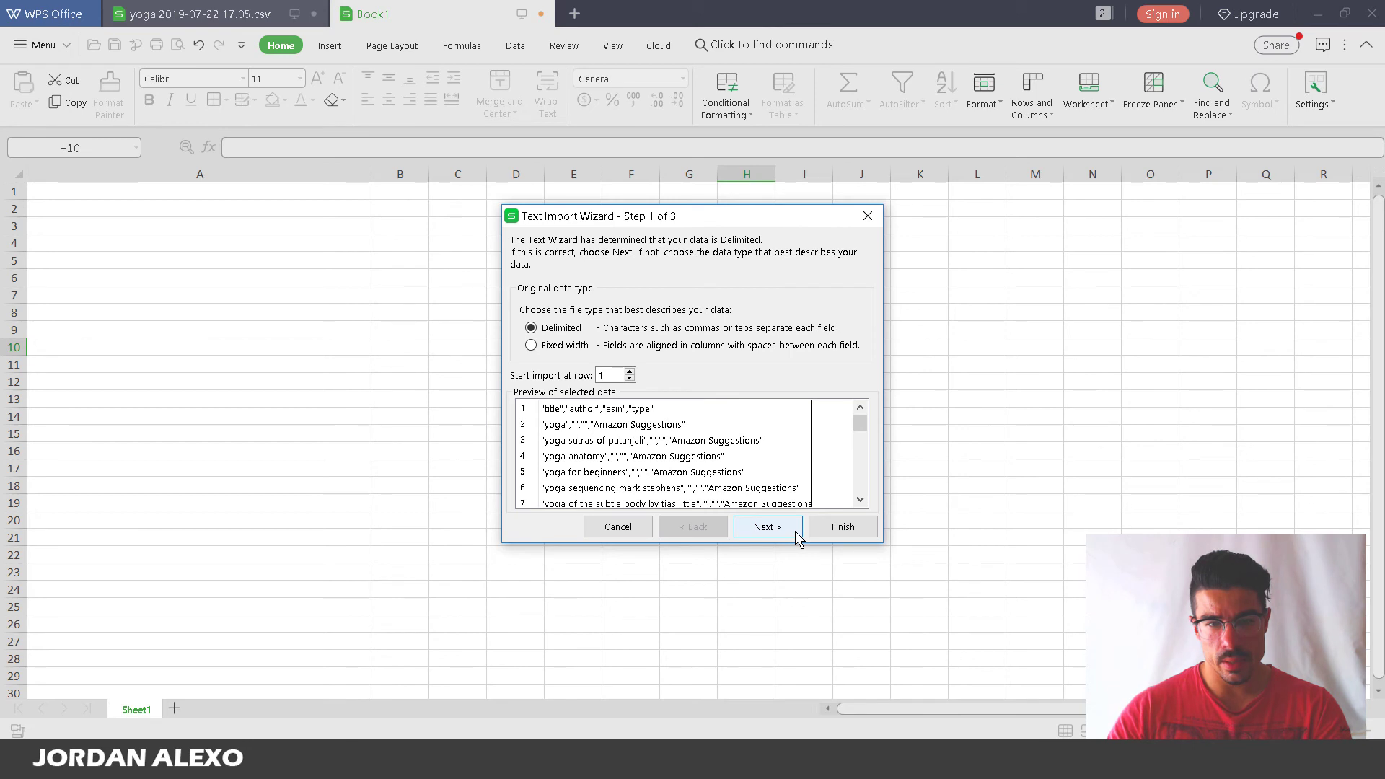
left_click(795, 531)
left_click(692, 527)
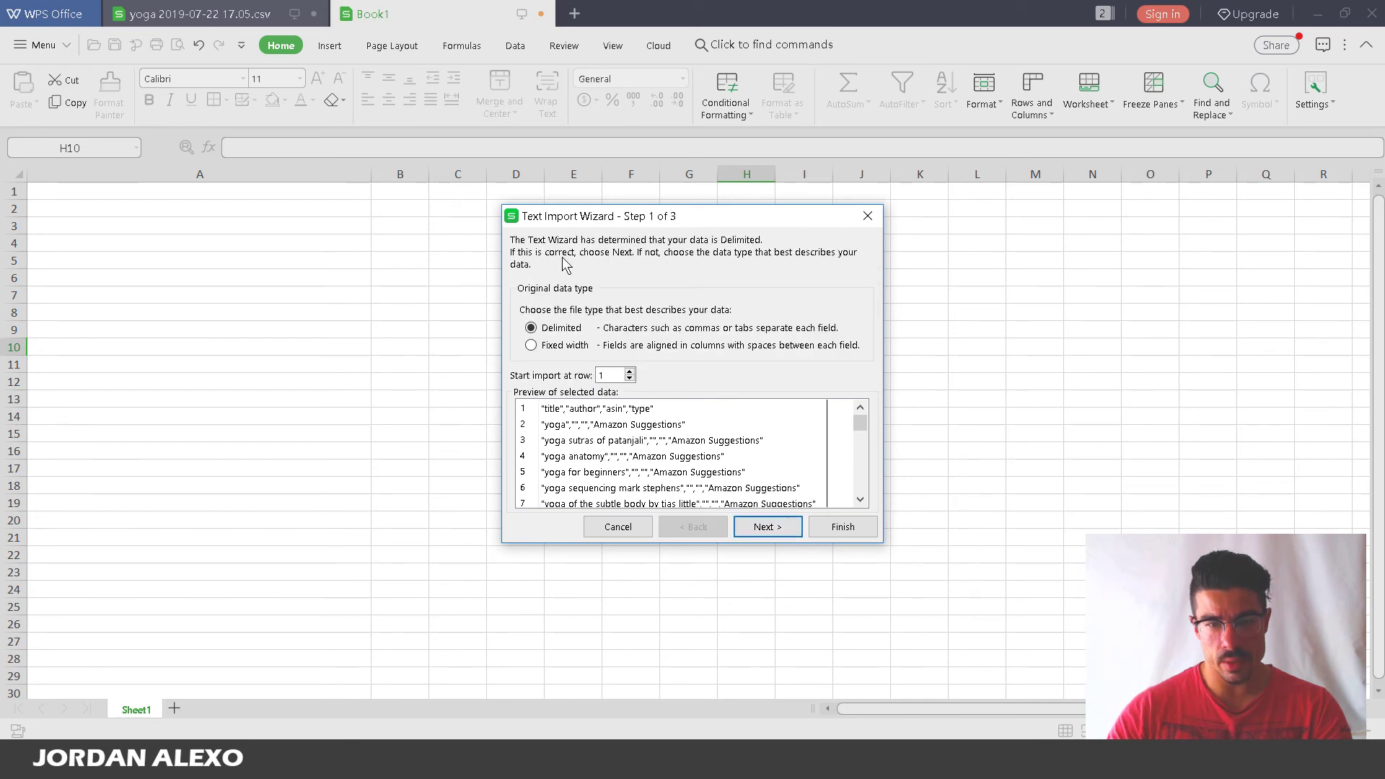
left_click(765, 527)
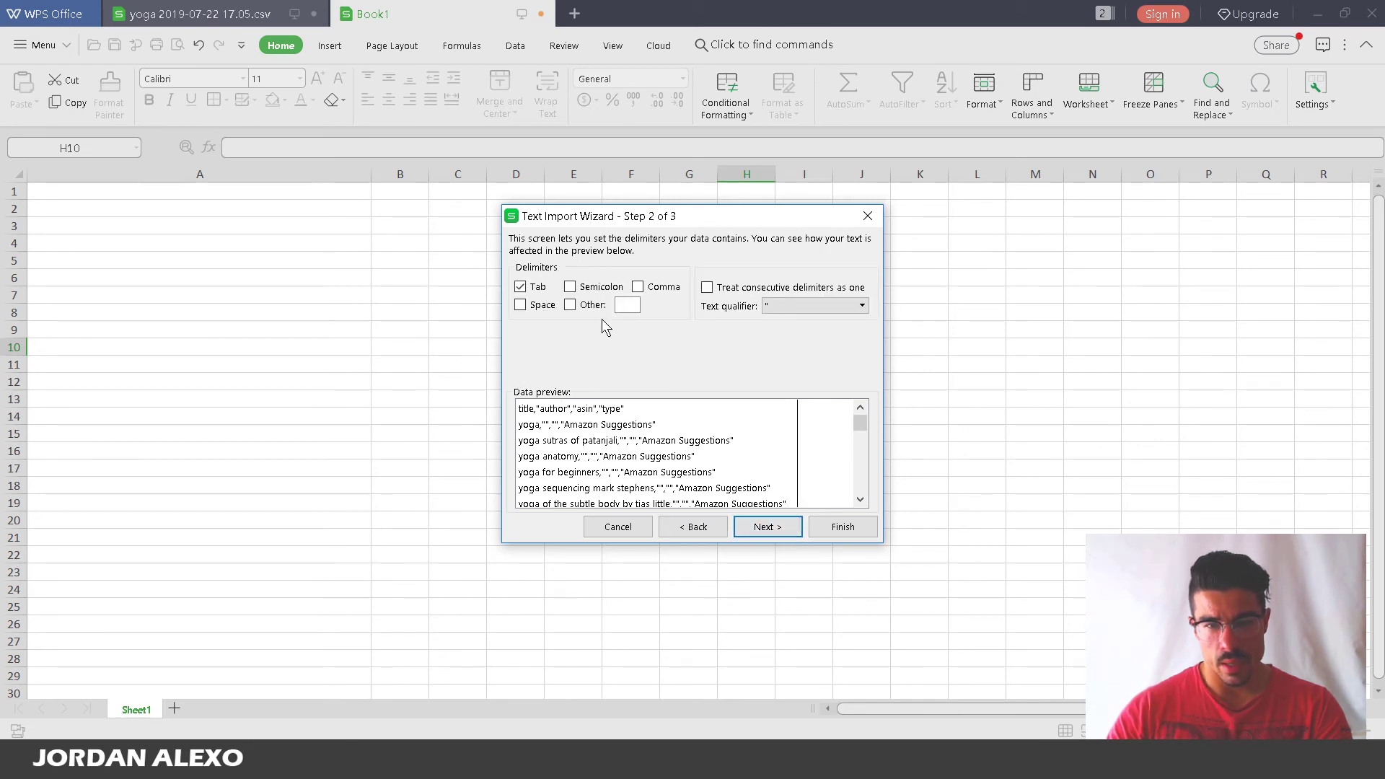
Add a double quote as the Other delimiter alongside Tab and finish the import with General columns at cell H10
left_click(570, 287)
left_click(570, 304)
left_click(627, 305)
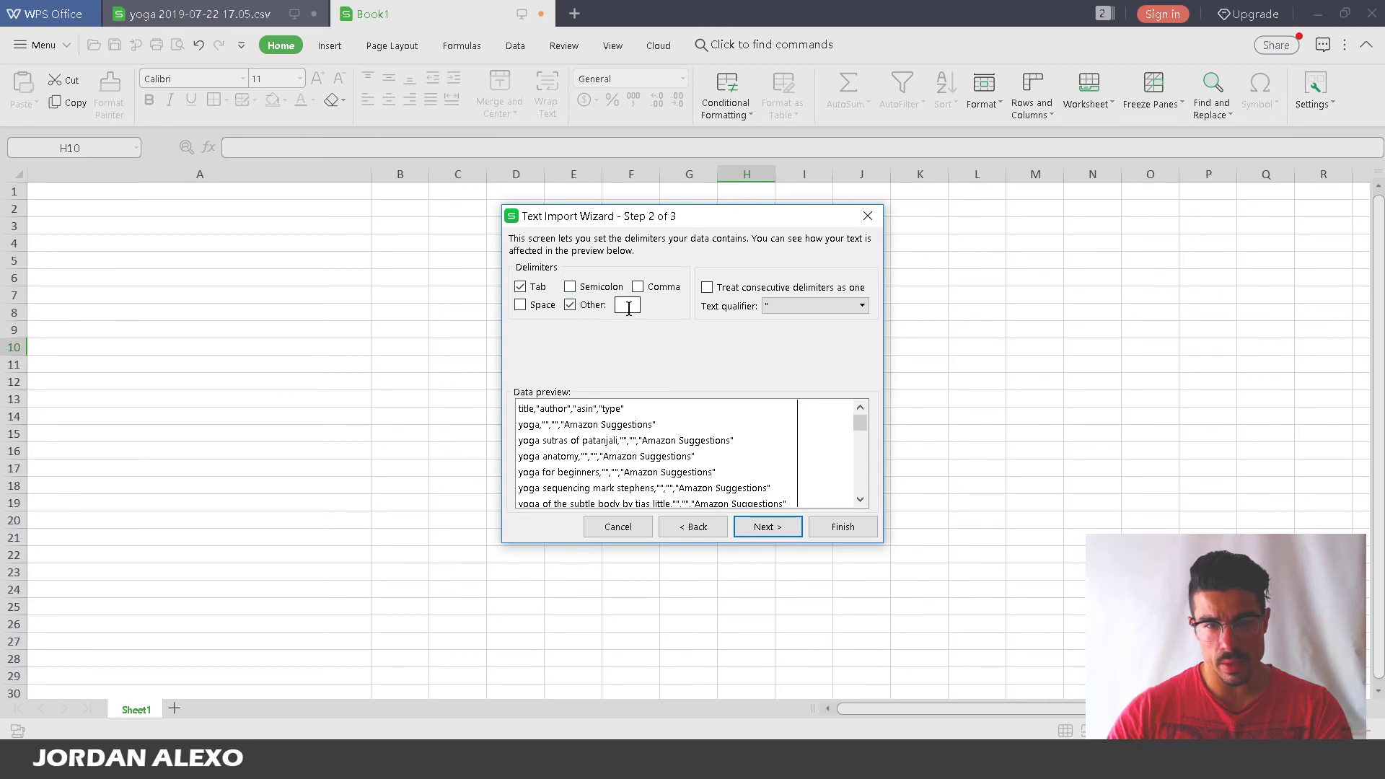
type("\"")
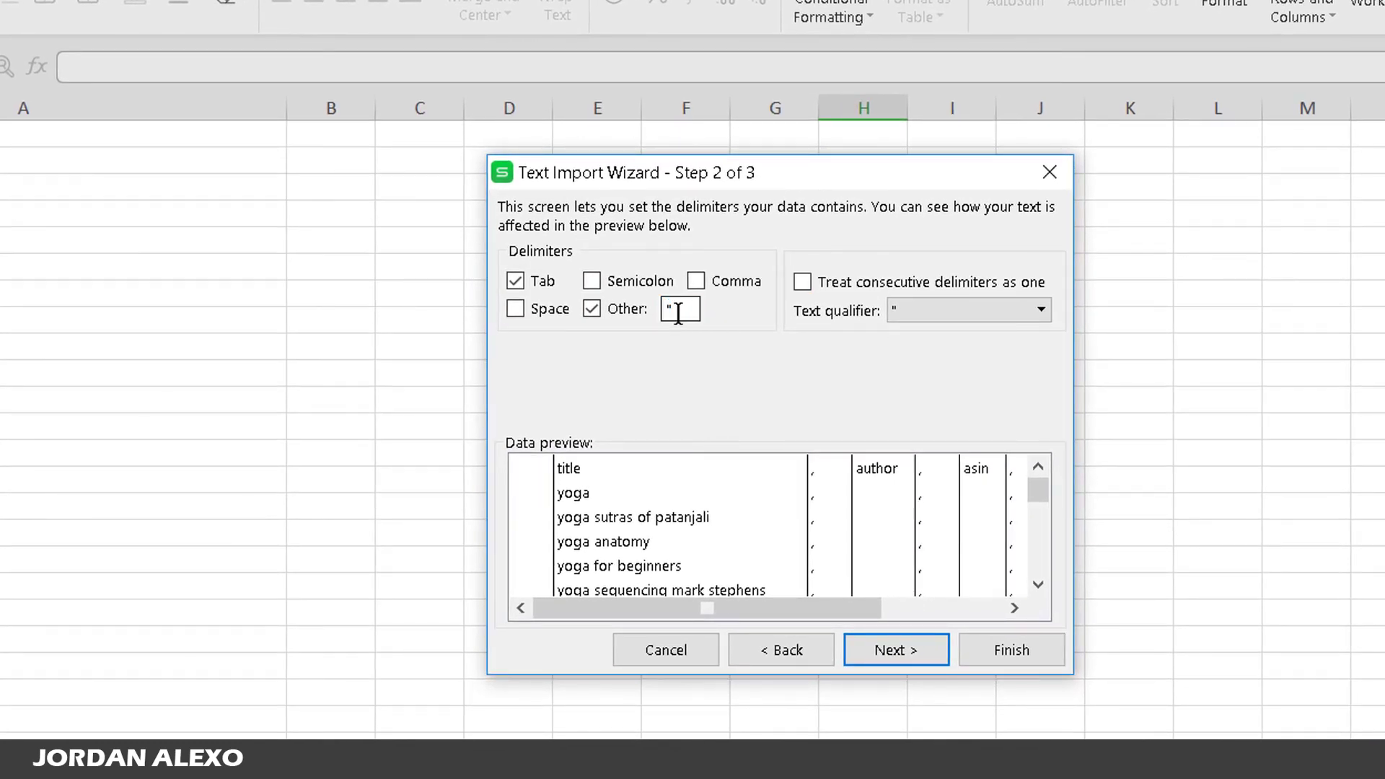
left_click(902, 651)
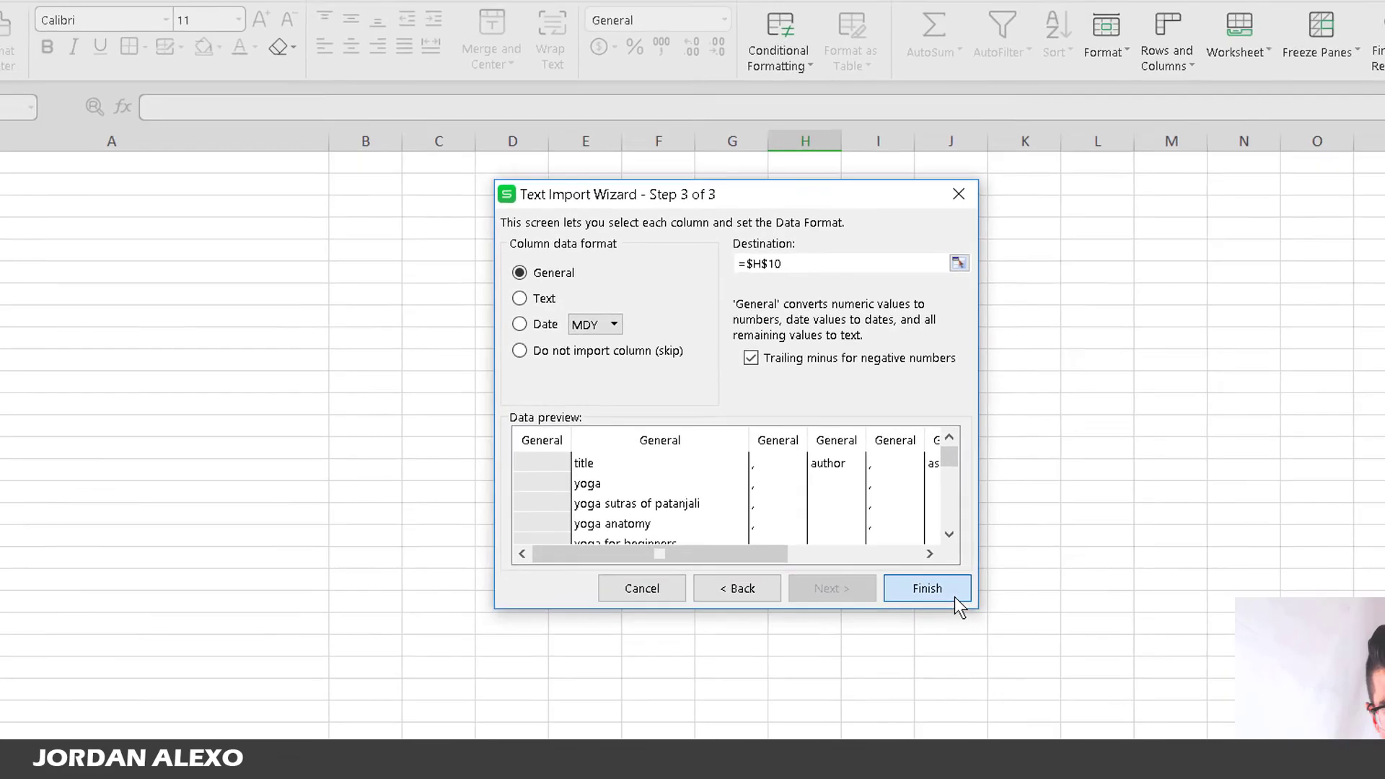
left_click(1021, 651)
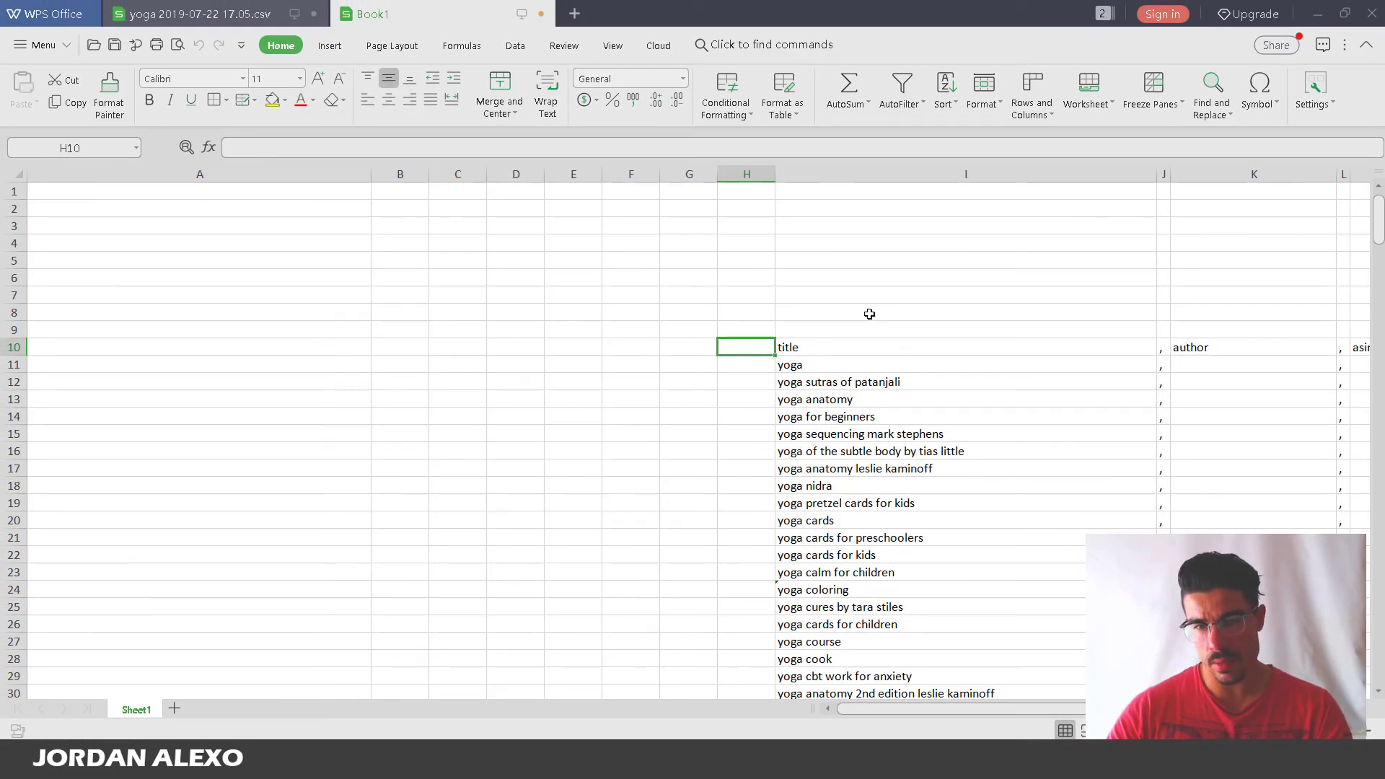
Select the imported data from the title header in I10 through the last row of the type column and copy it
left_click(817, 348)
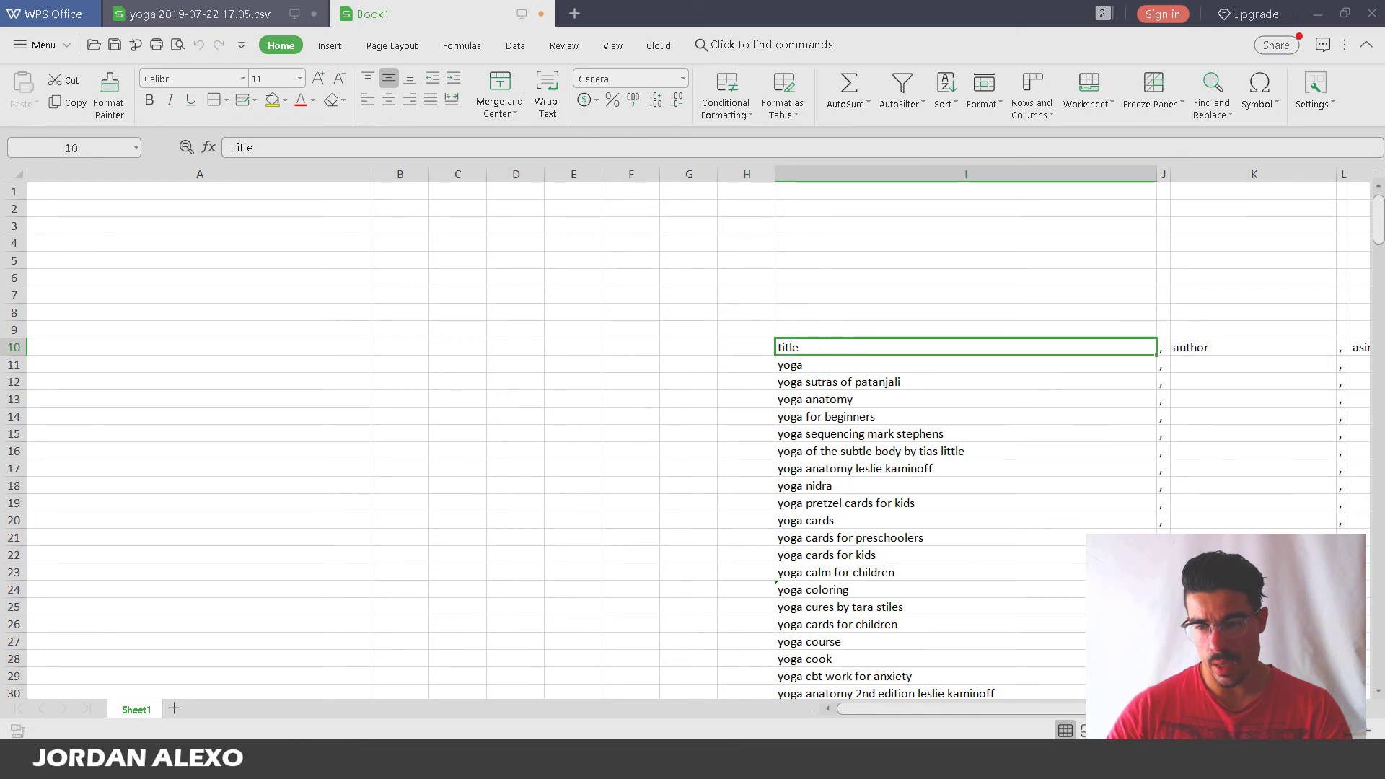
scroll(959, 708, "right", 3)
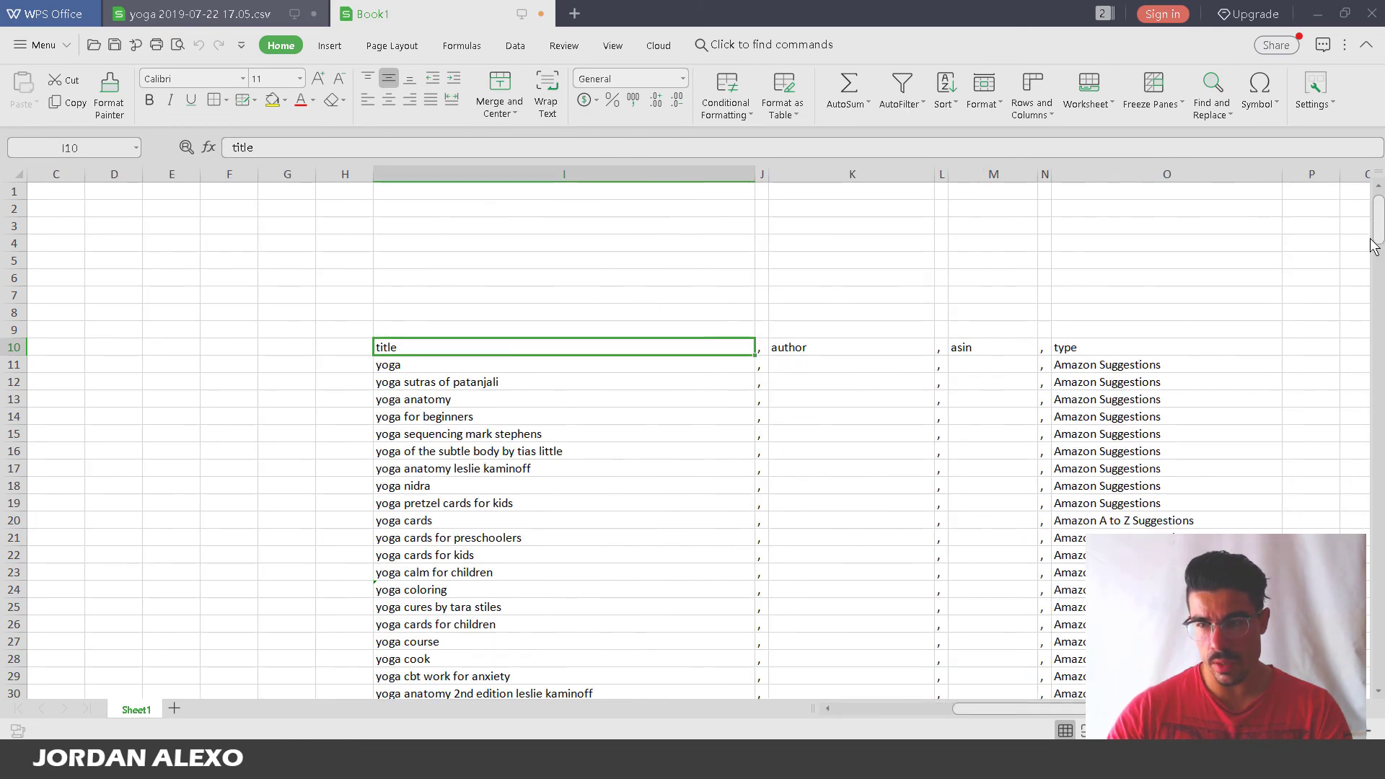
left_click_drag(1374, 245, 1375, 684)
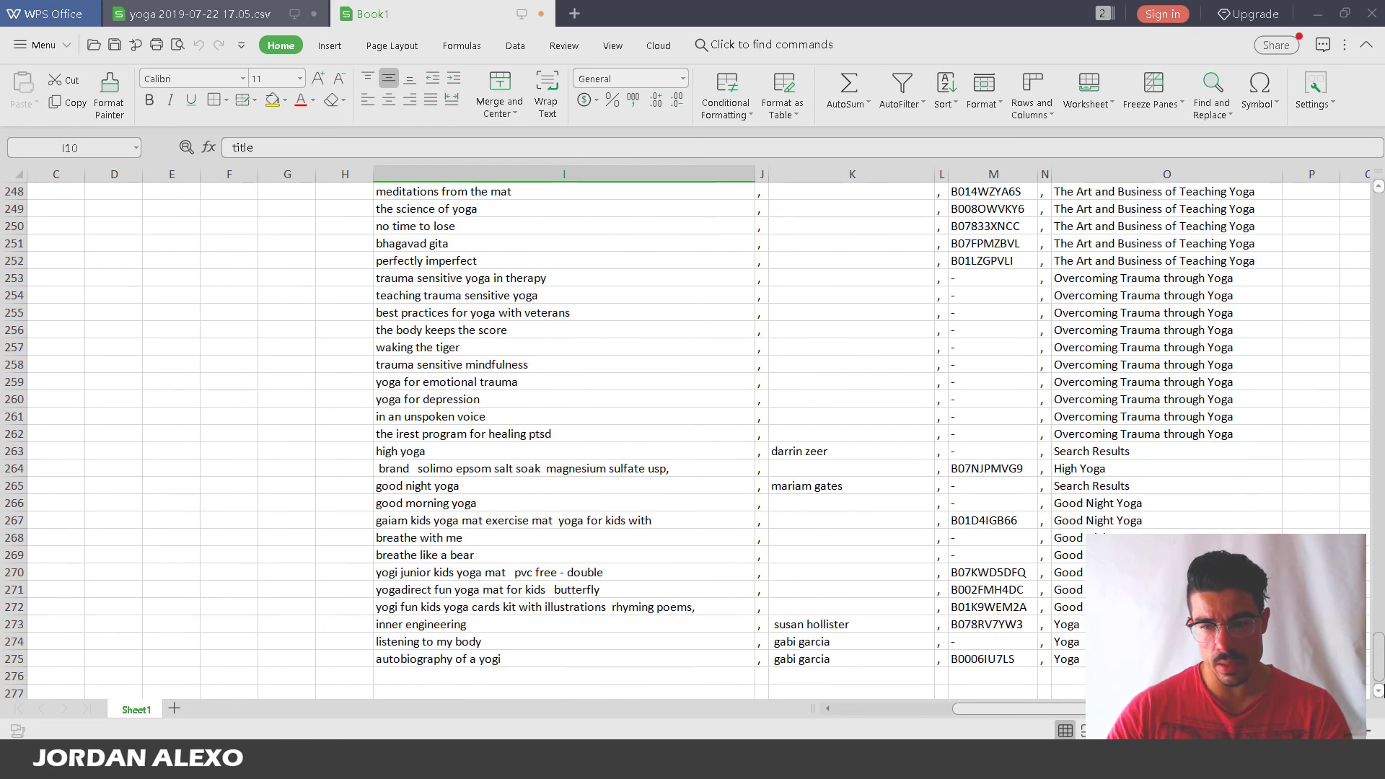
key("ctrl+shift+End")
key("ctrl+c")
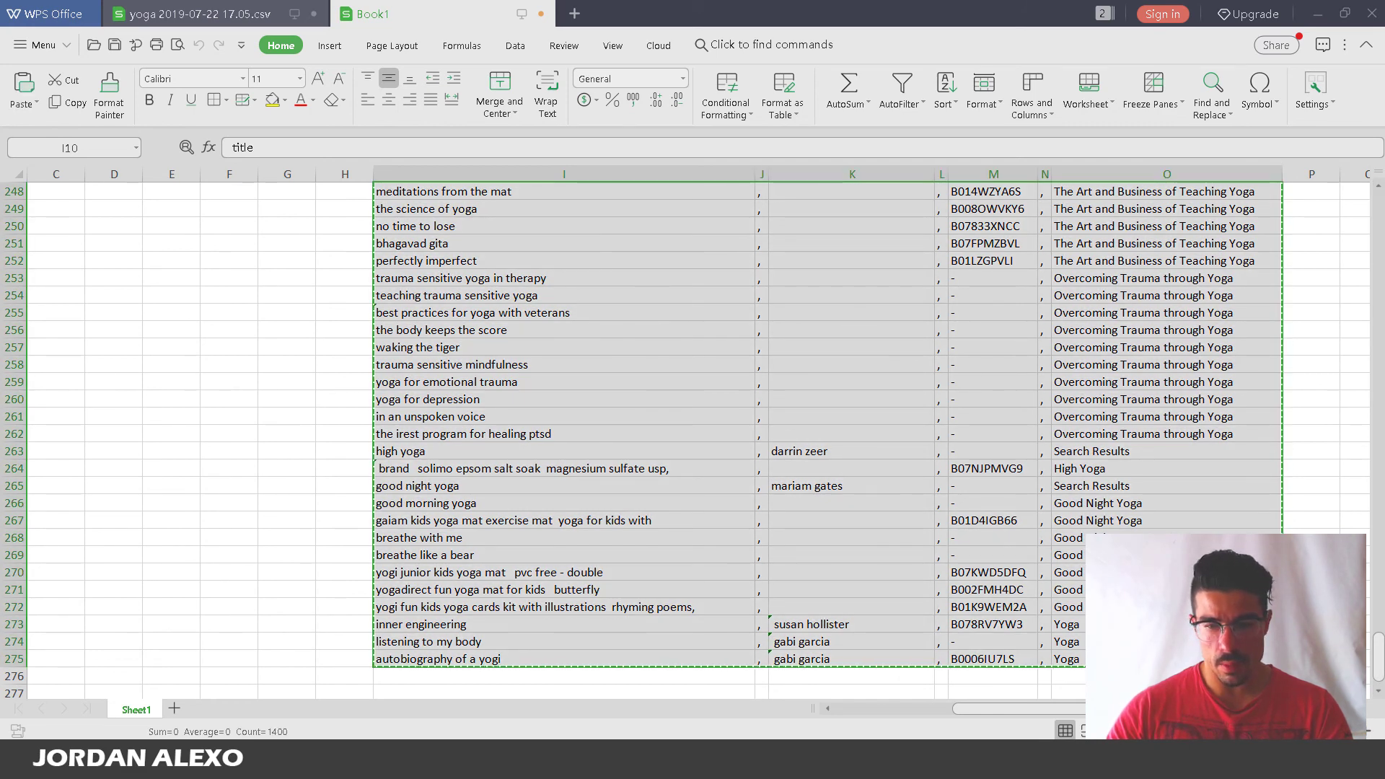
Paste the copied keyword table at cell A1
scroll(654, 710, "left", 2)
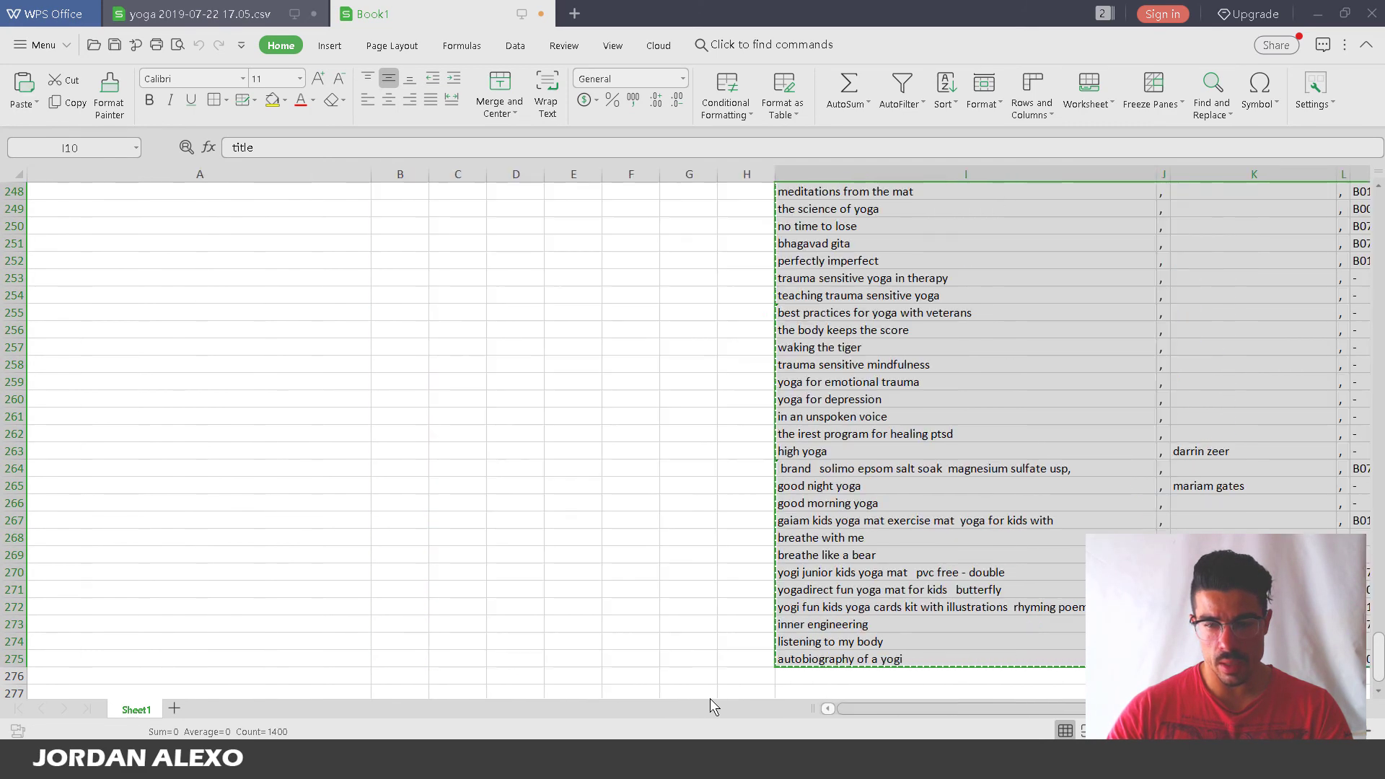
left_click_drag(1378, 657, 1325, 186)
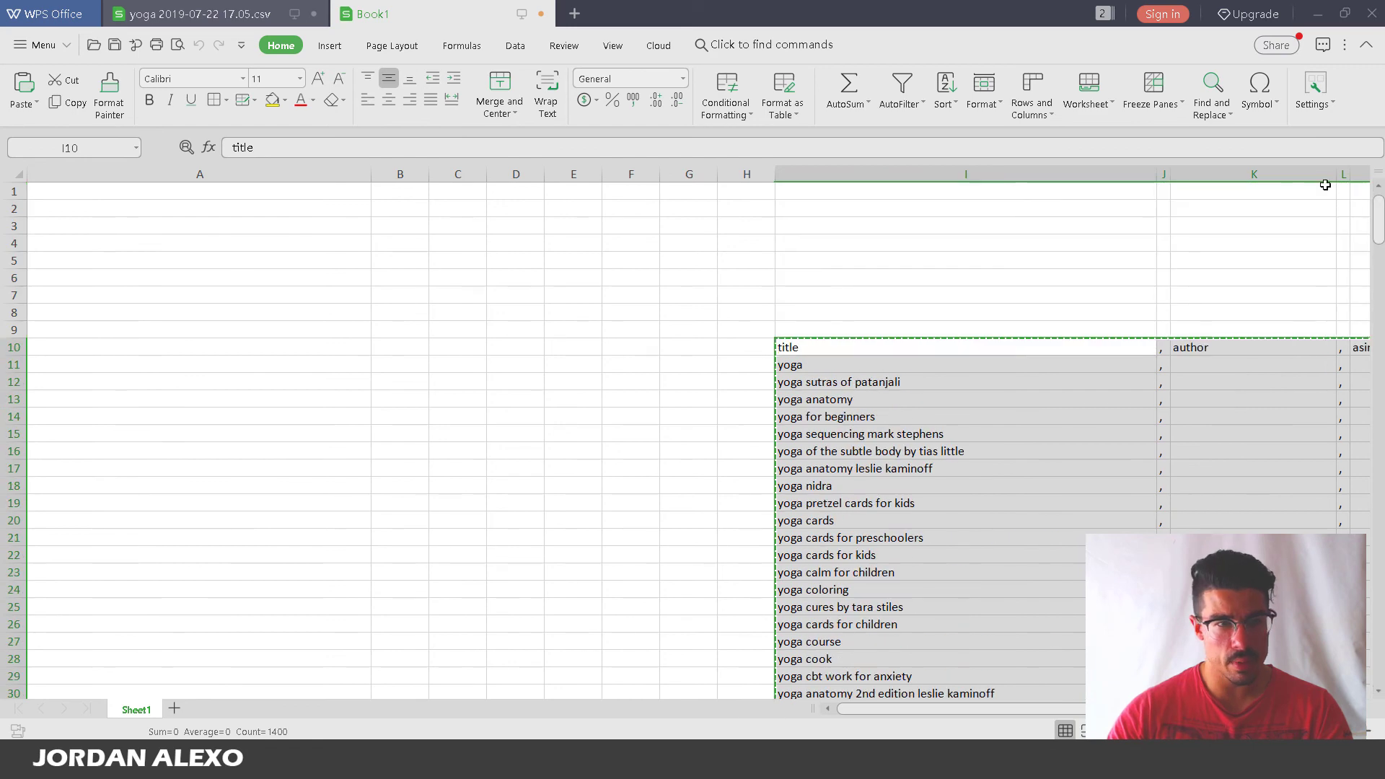
left_click(49, 191)
key("ctrl+v")
left_click(220, 249)
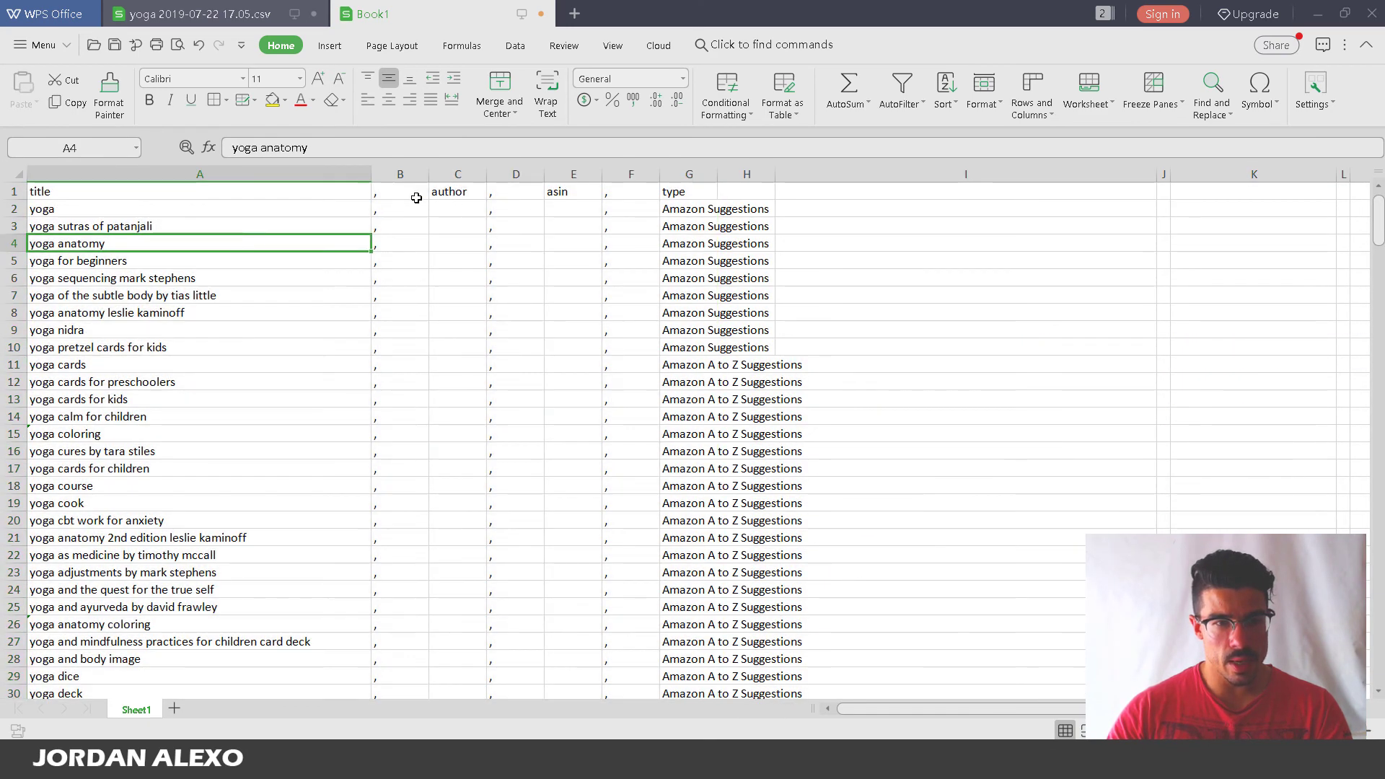
Select all keywords in column A from A2 to A266, leaving out the title header, and copy them
left_click(271, 186)
left_click(72, 218)
left_click(86, 195)
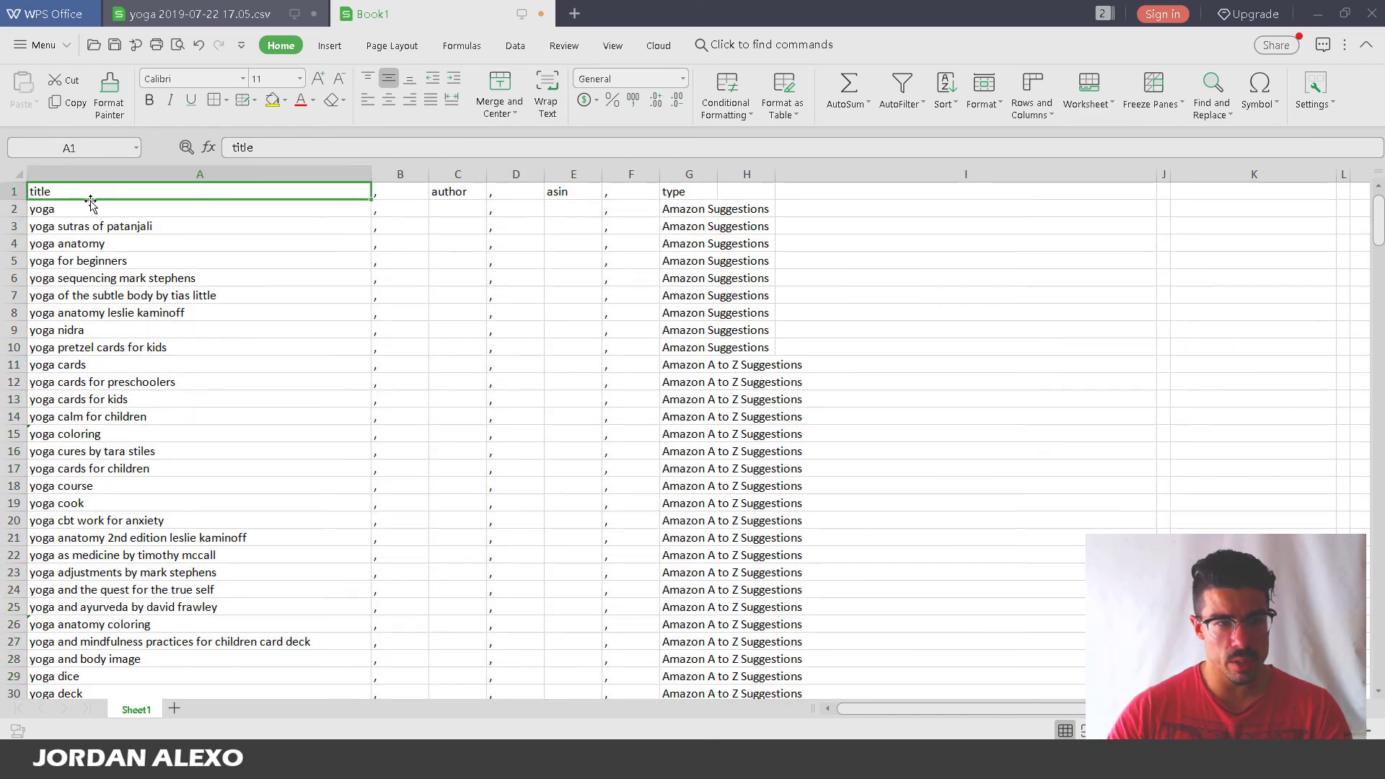
left_click(83, 213)
left_click_drag(1378, 217, 1377, 655)
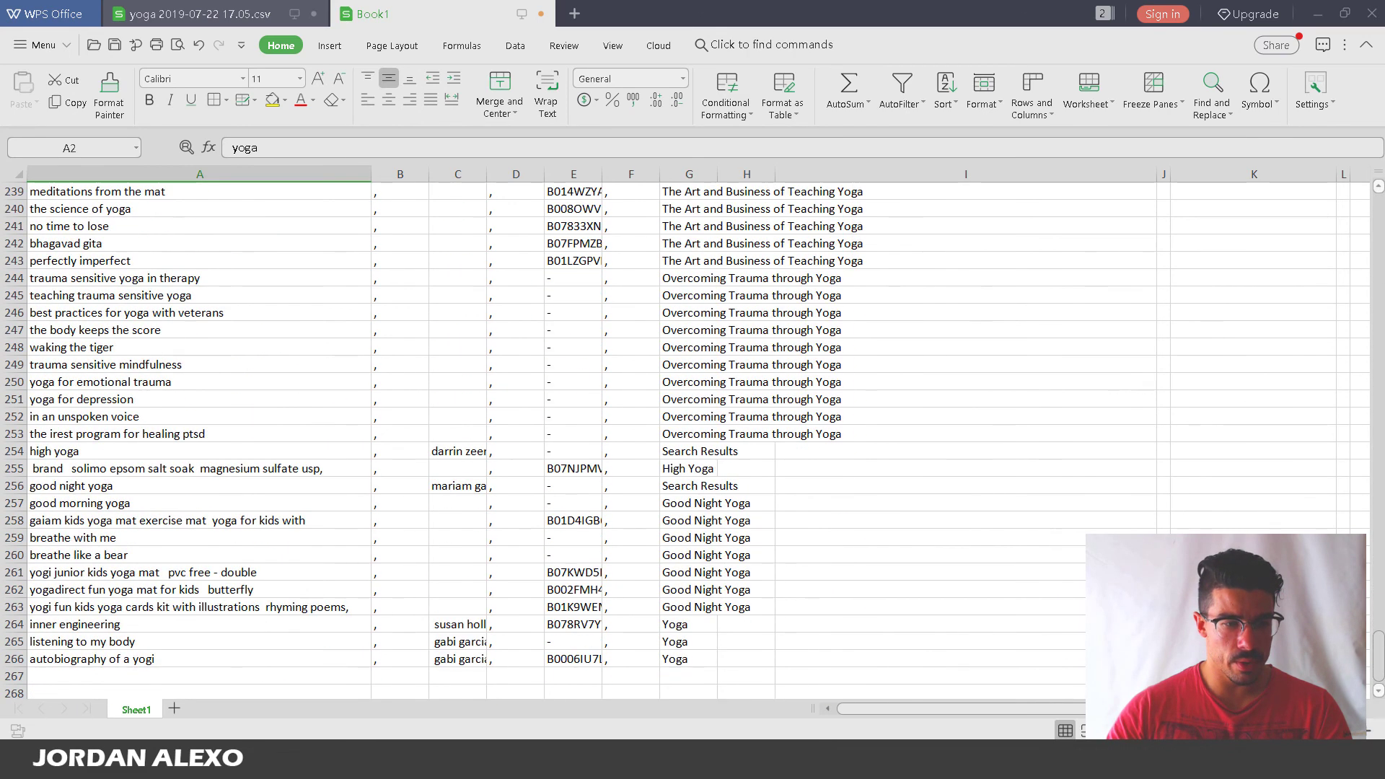
left_click(250, 661, "shift")
key("ctrl+c")
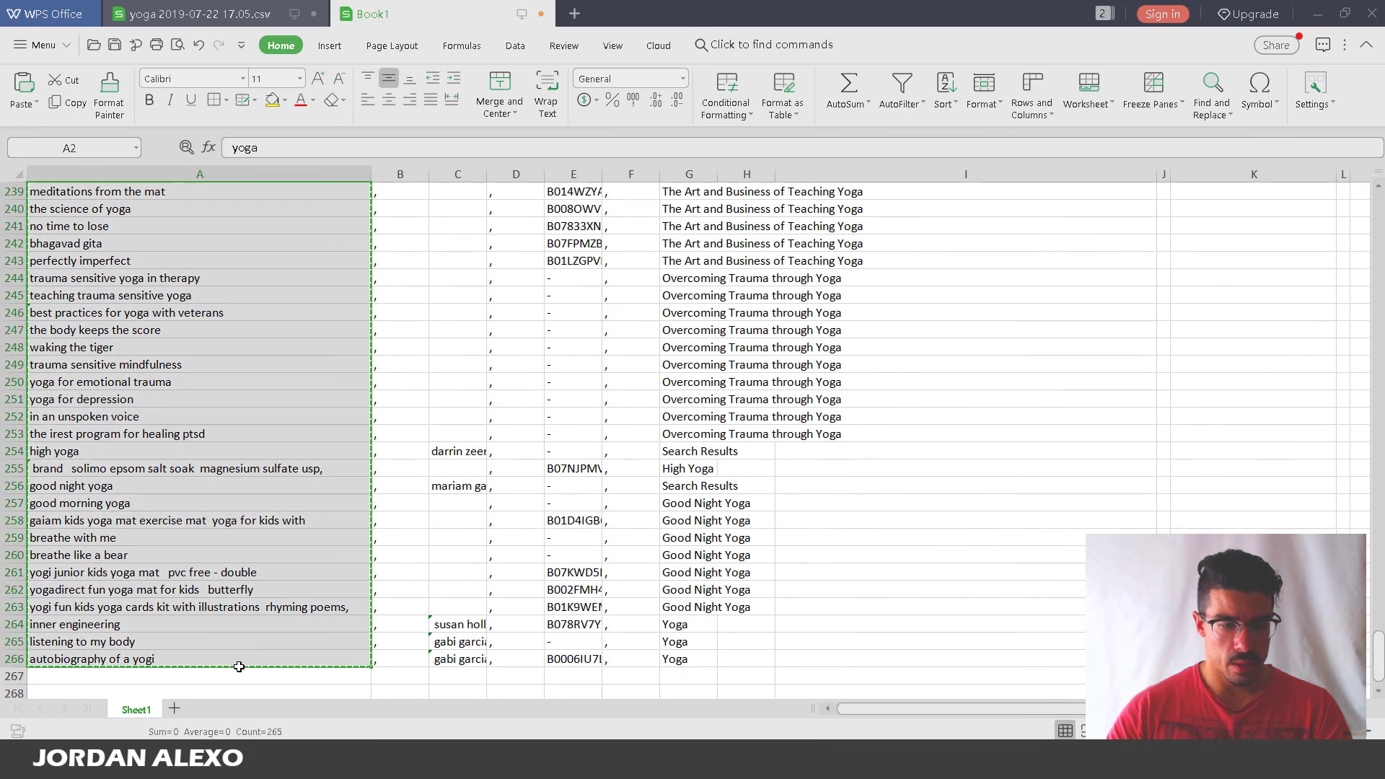
Switch to the Amazon Advertising campaign page, paste the copied keywords into the Broad match keyword entry field, and undo the paste
key("alt+Tab")
key("ctrl+v")
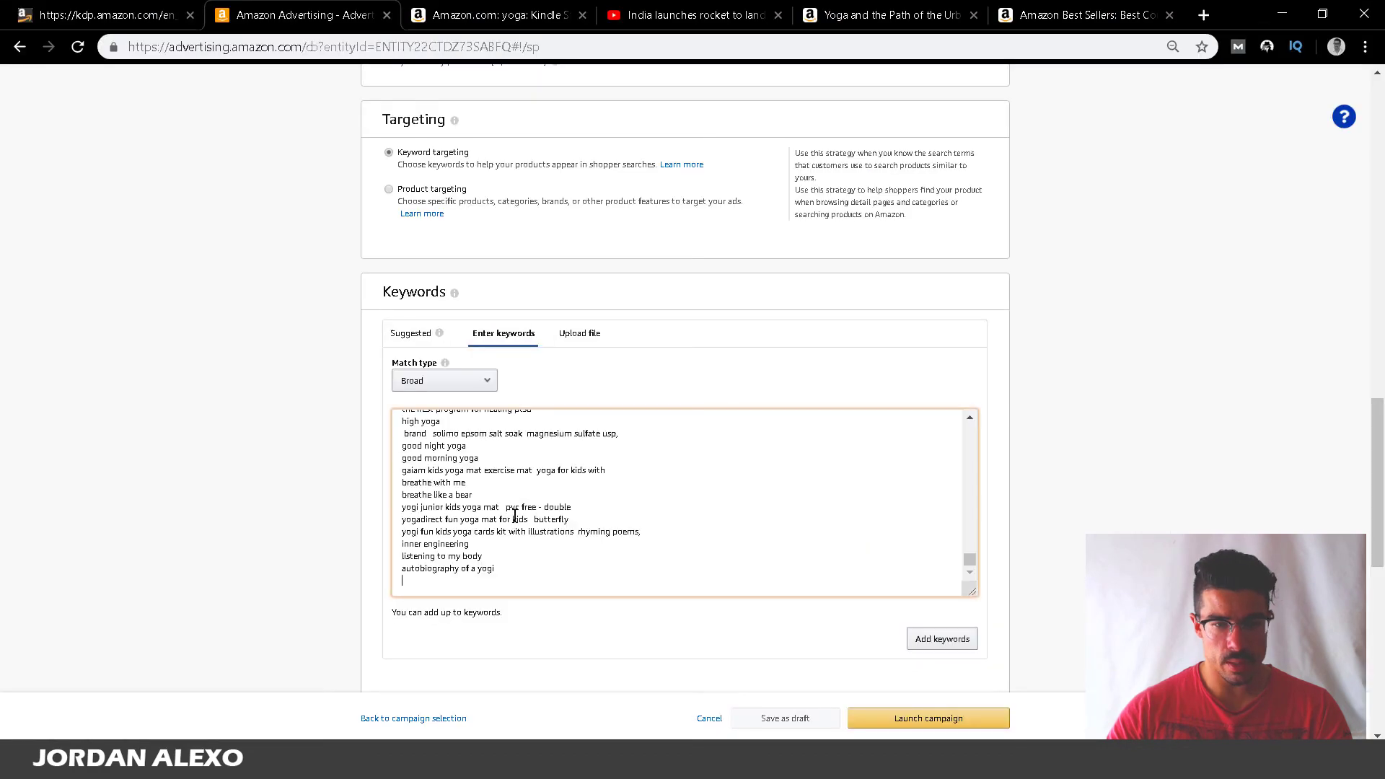
key("ctrl+z")
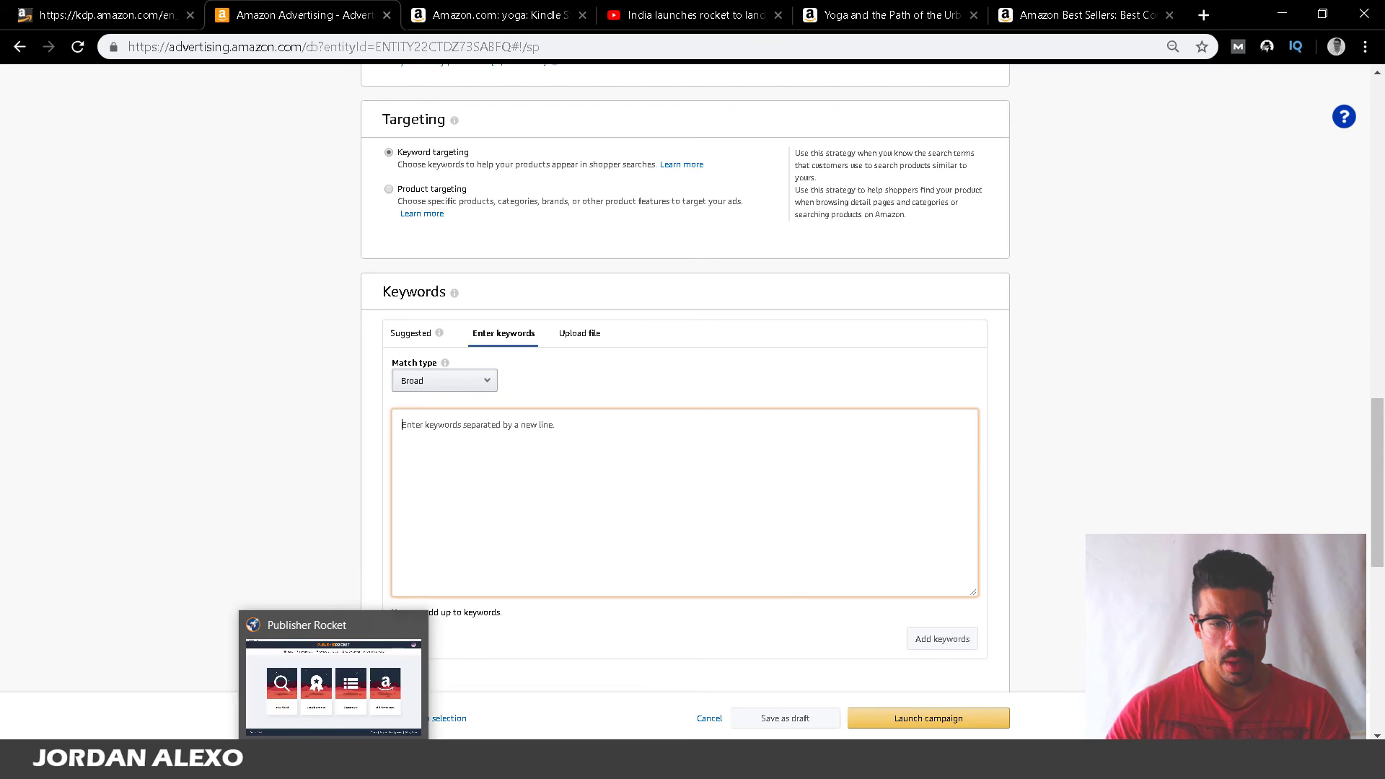
Switch to Publisher Rocket and open an AMS keyword search with the format set to Book
left_click(332, 761)
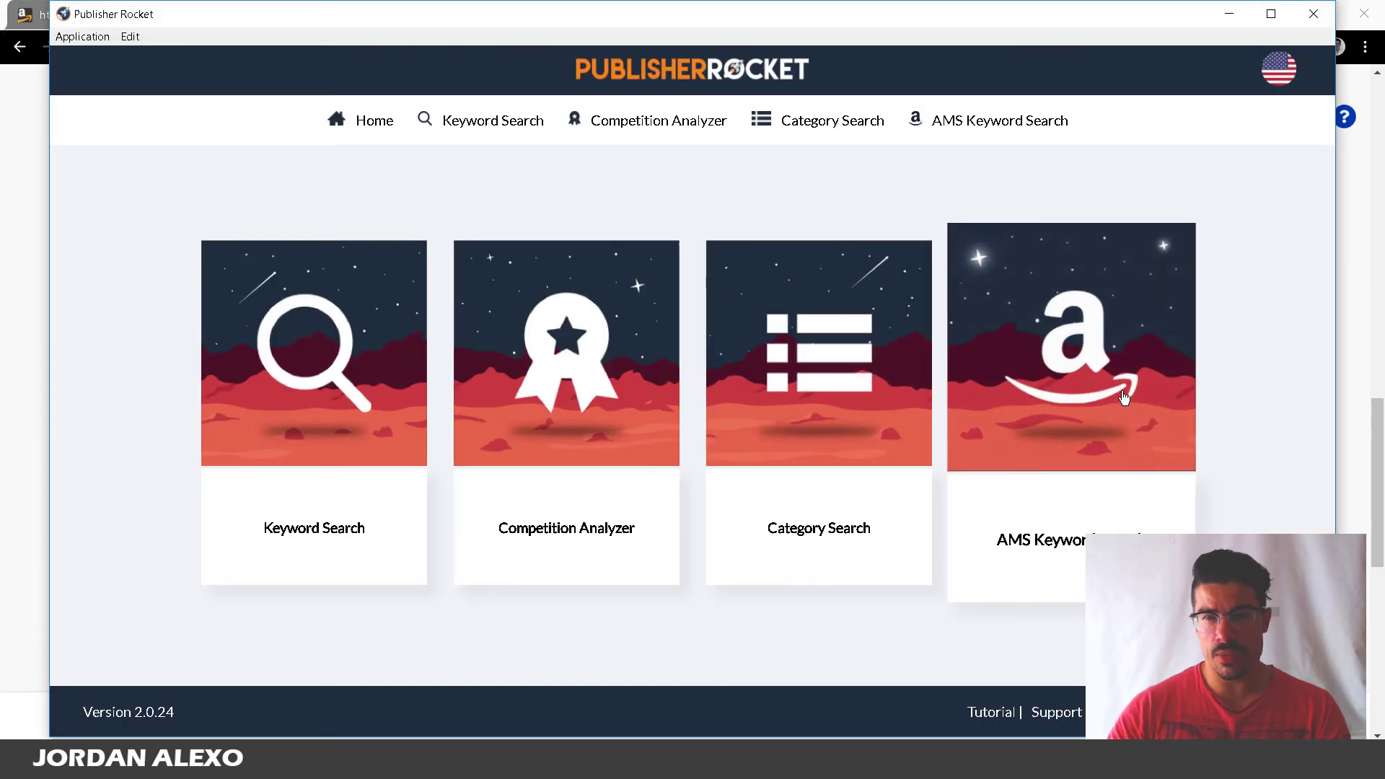
left_click(1003, 124)
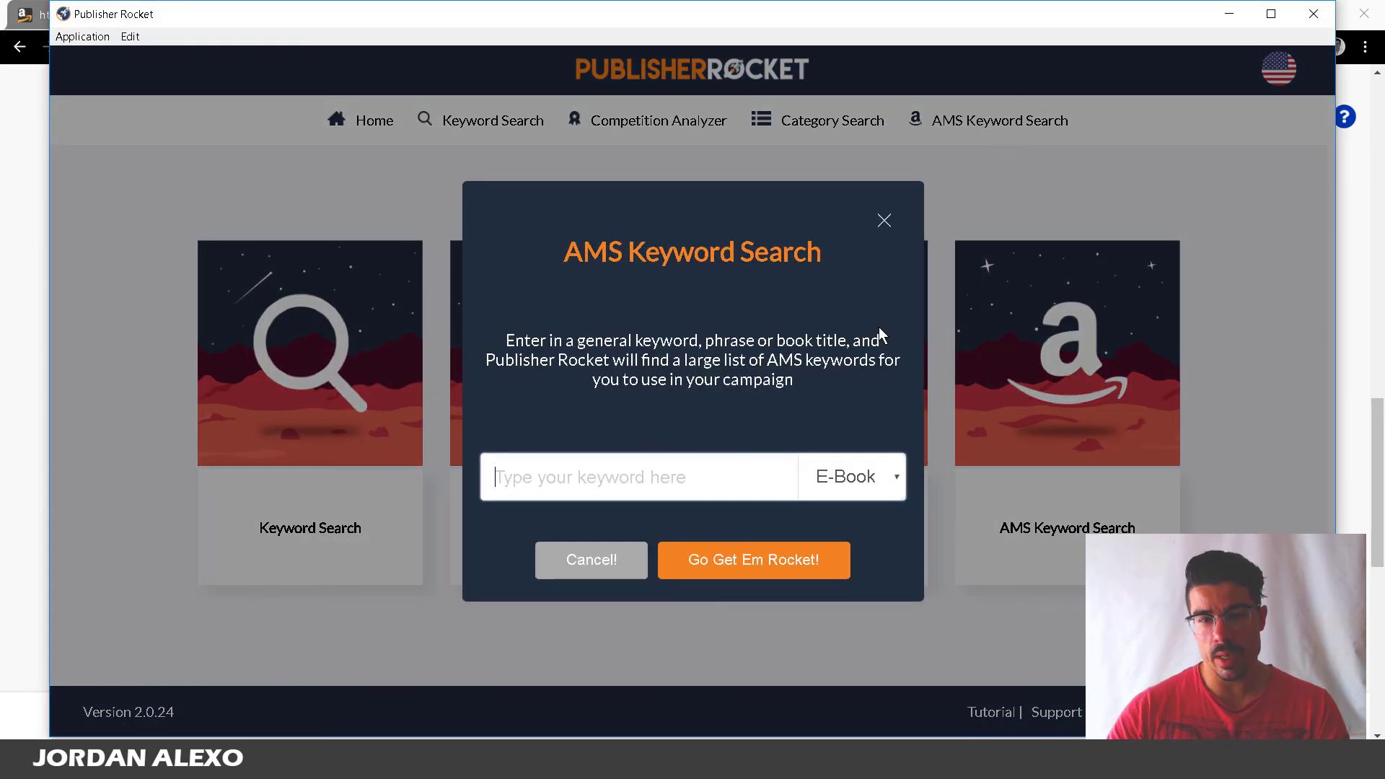
left_click(855, 477)
left_click(838, 531)
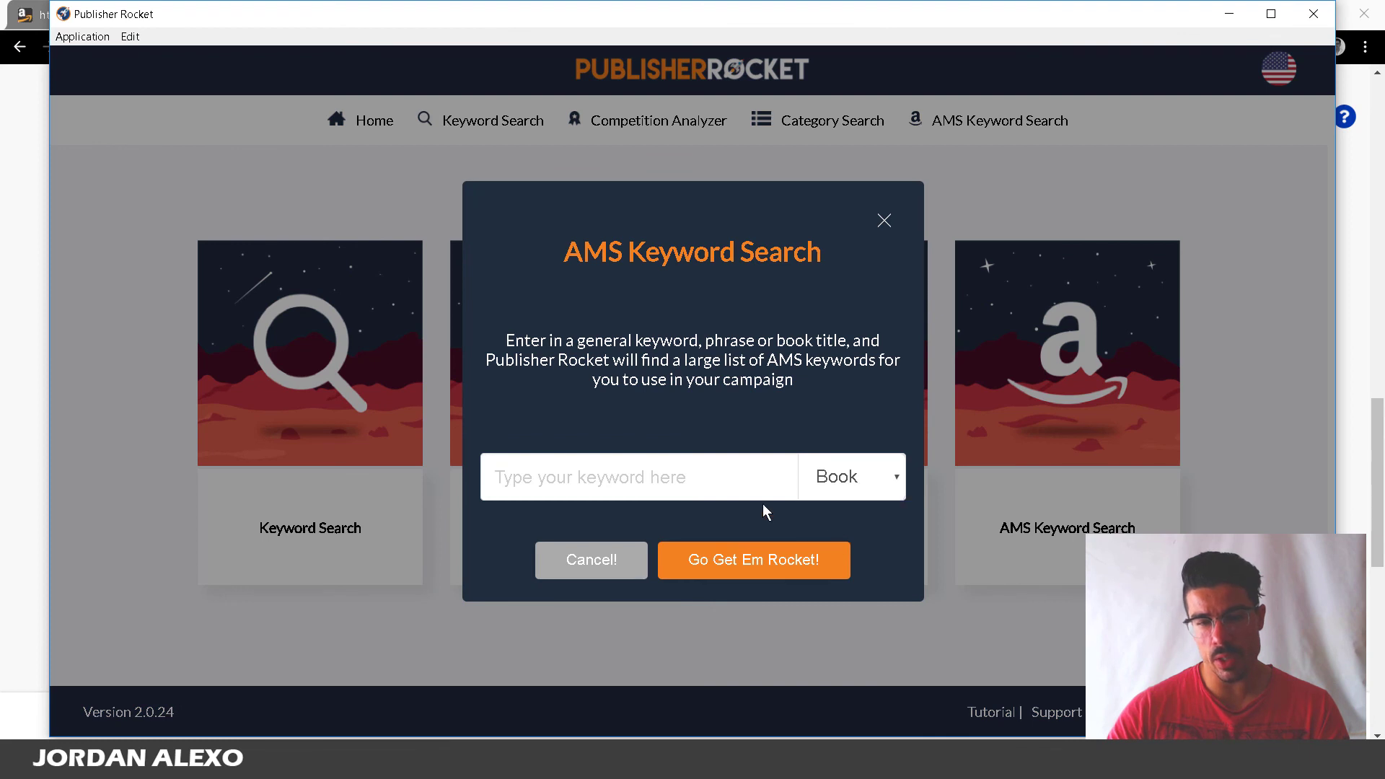
left_click(759, 477)
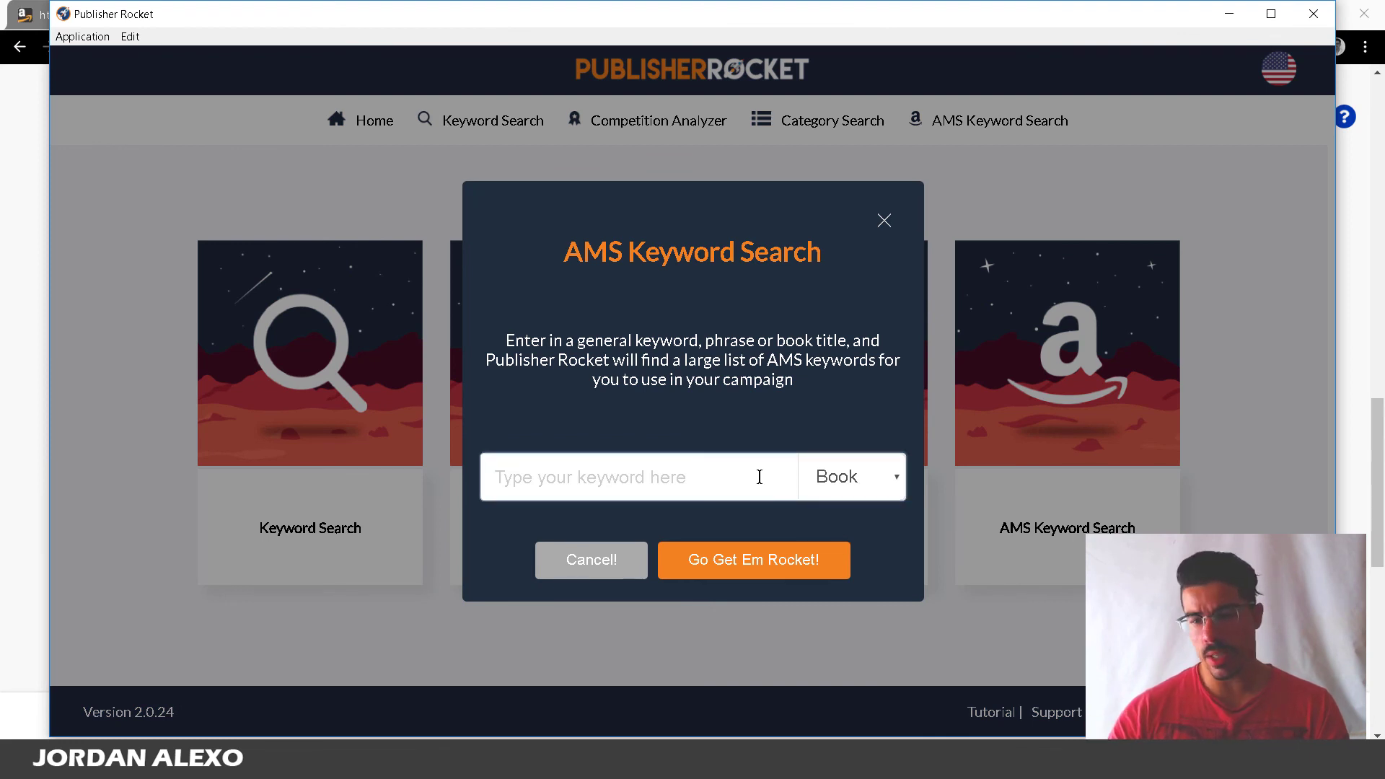
Change the AMS keyword search format to E-Book and back to Book
left_click(872, 490)
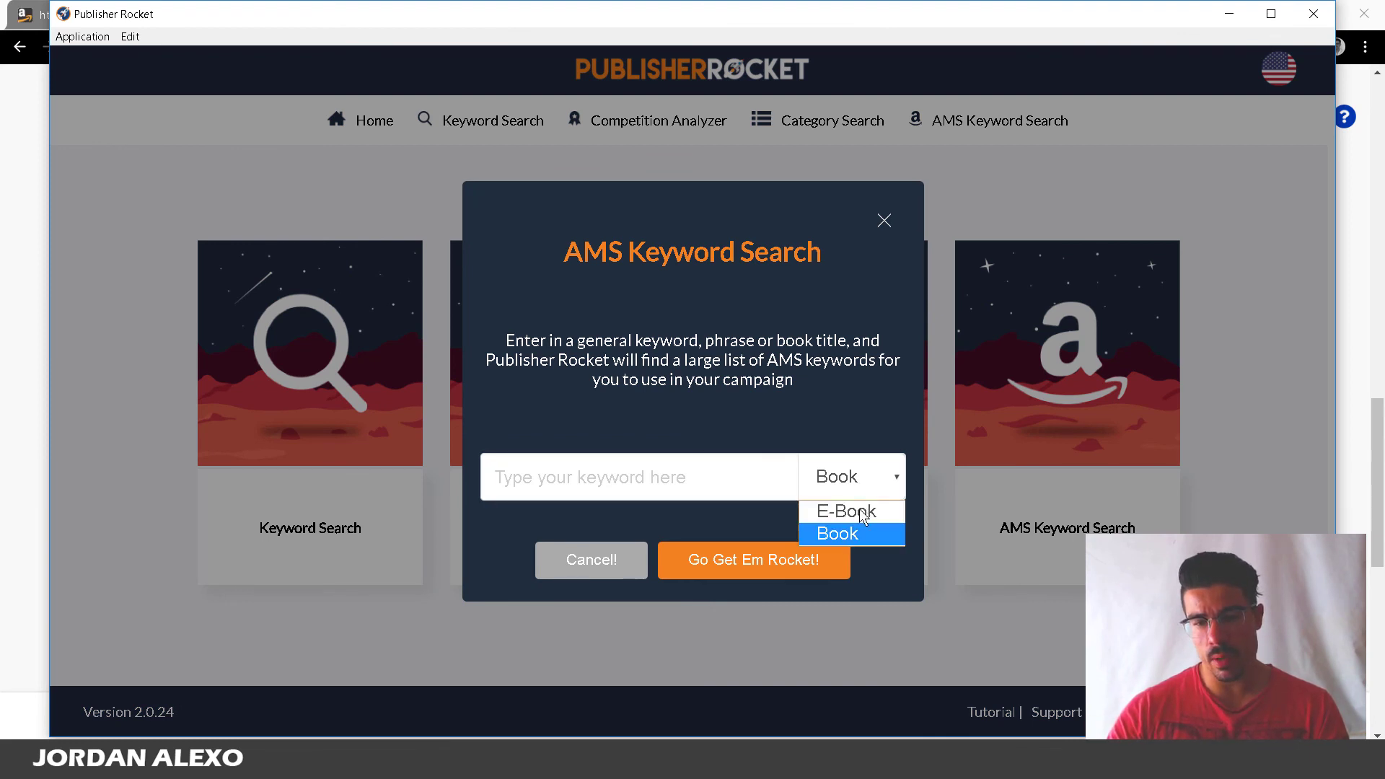
left_click(847, 510)
left_click(845, 478)
left_click(848, 517)
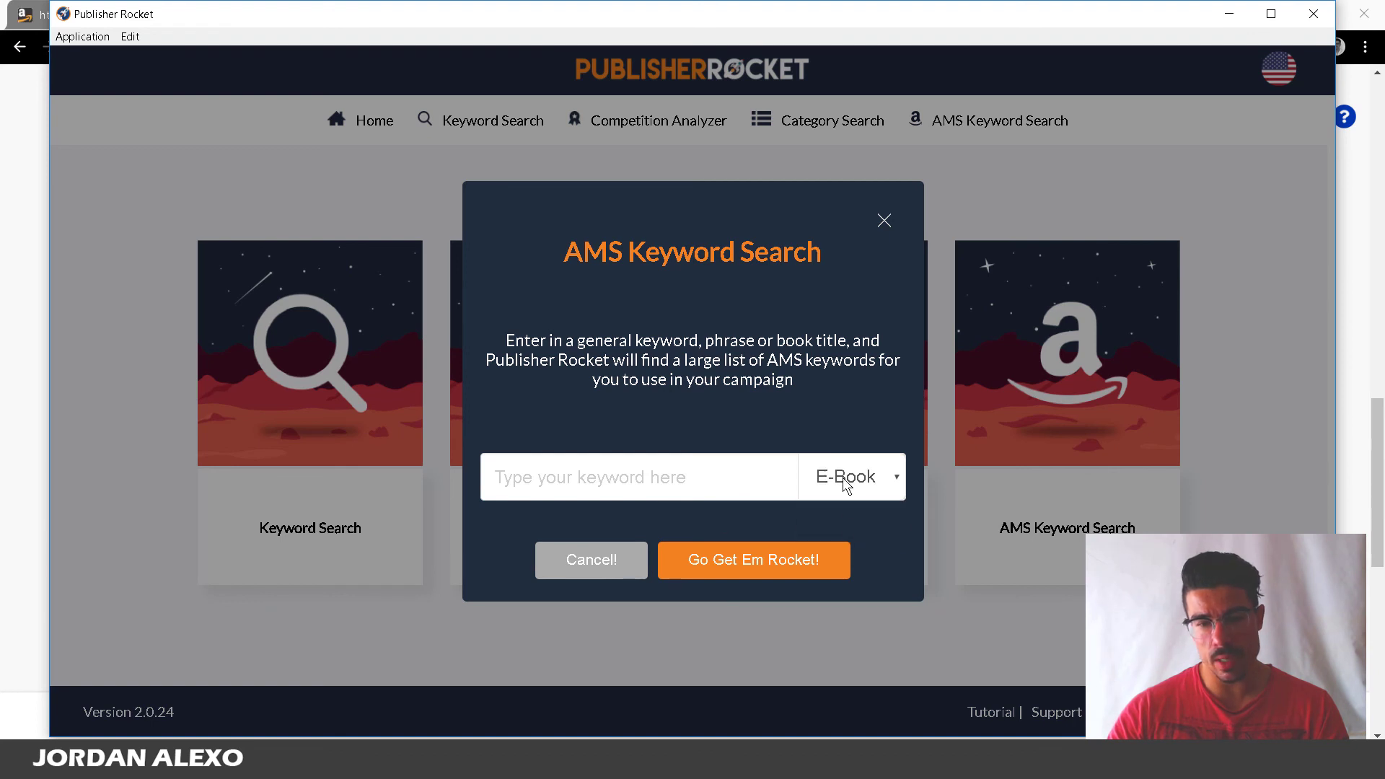
left_click(843, 478)
left_click(837, 533)
Enter yoga as the keyword and run the AMS keyword search for books
left_click(679, 479)
type("ypo")
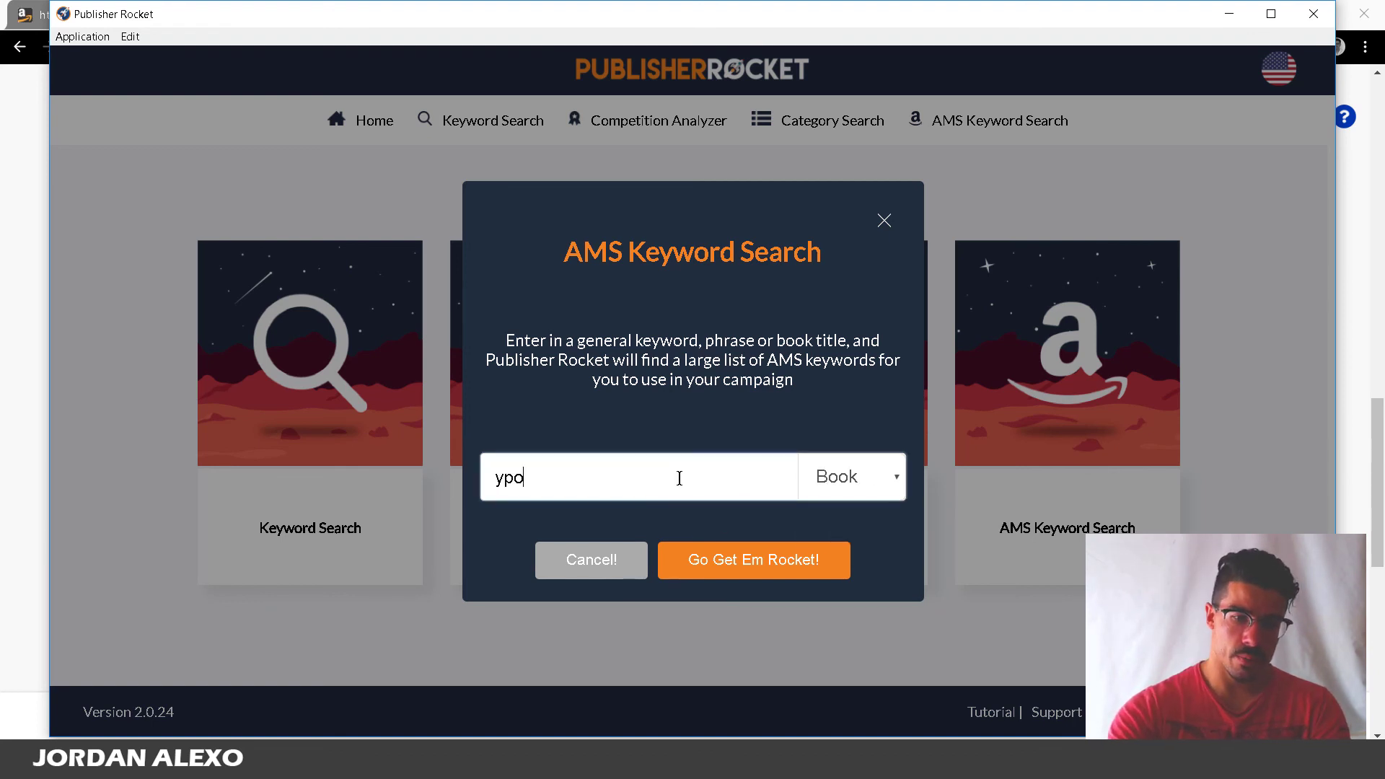
key("BackSpace")
key("BackSpace")
type("oga")
key("Return")
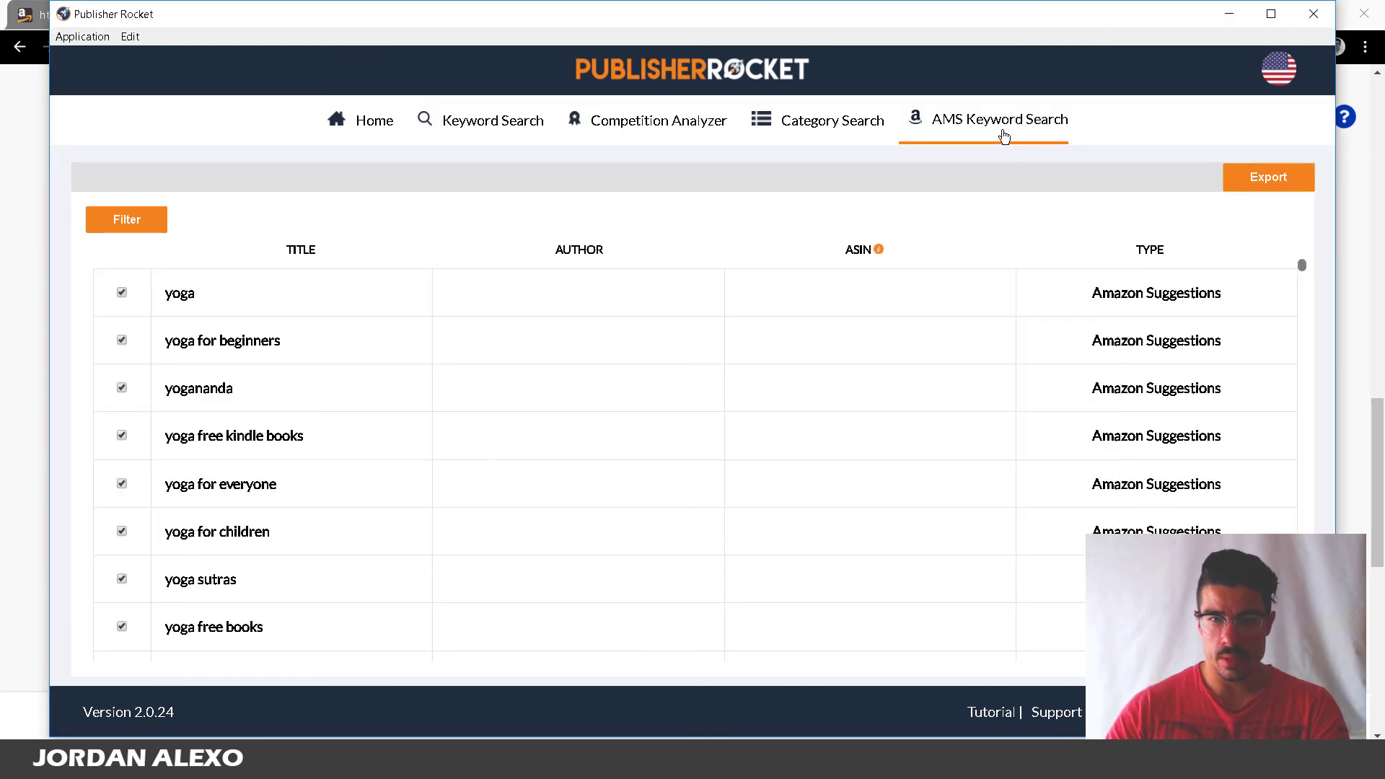
Run a new AMS keyword search for the E-Book keyword spirituality and open the export dialog for its results
left_click(1004, 136)
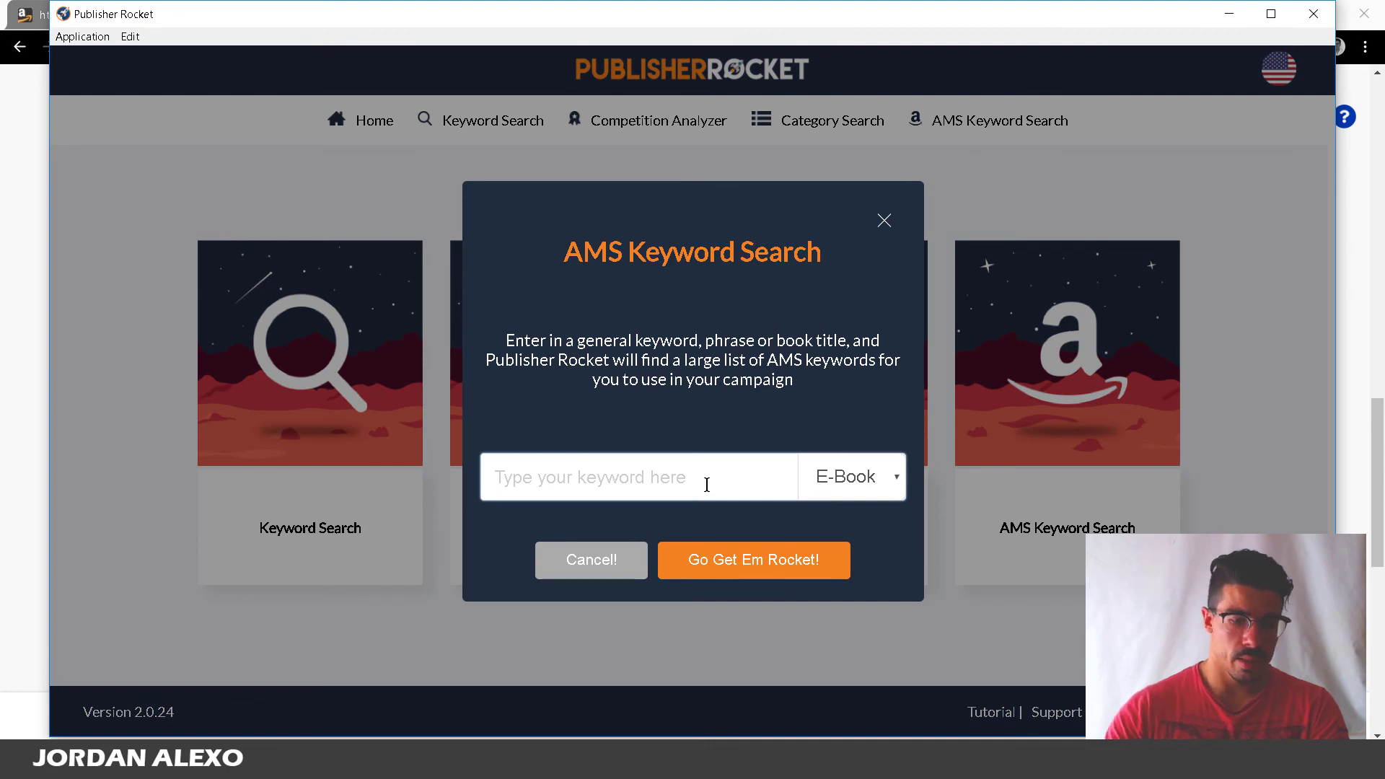
type("spir")
type("ituality")
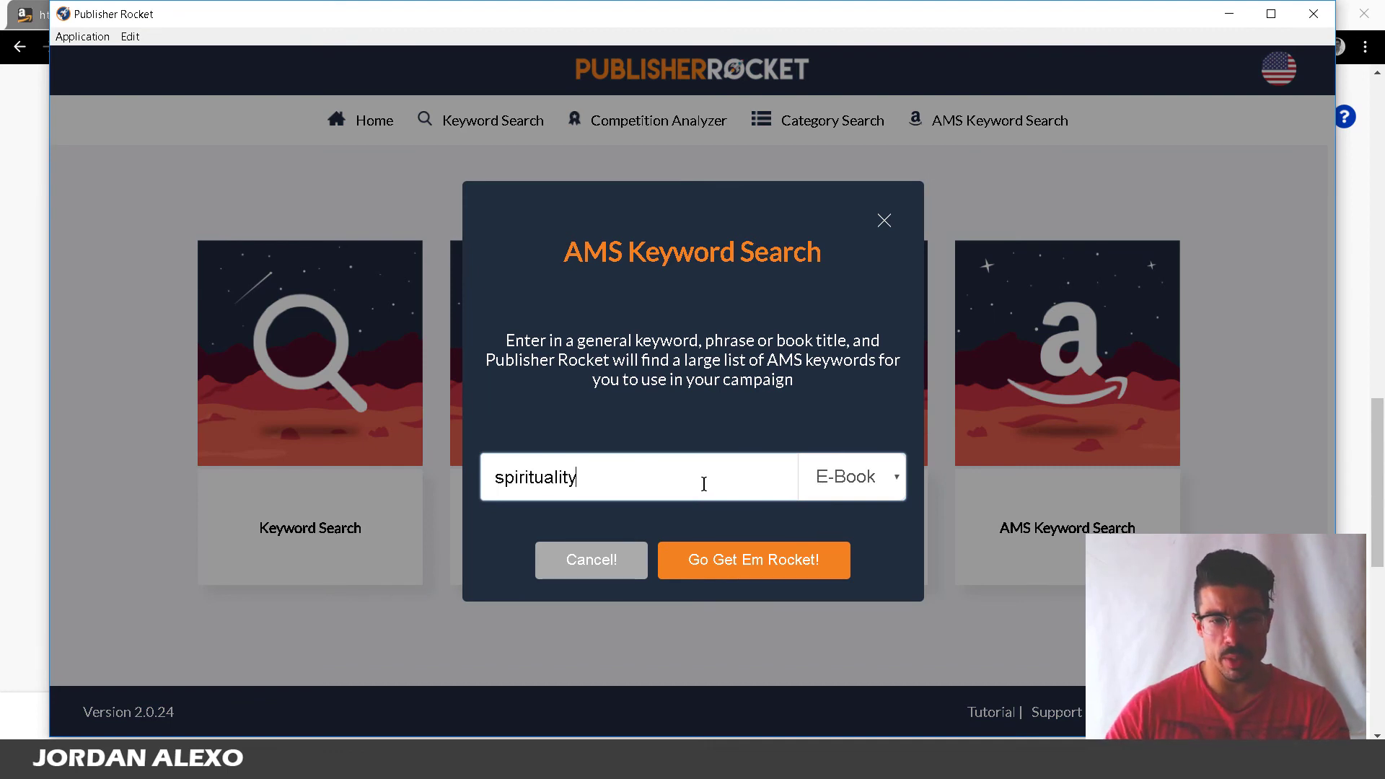
left_click(743, 562)
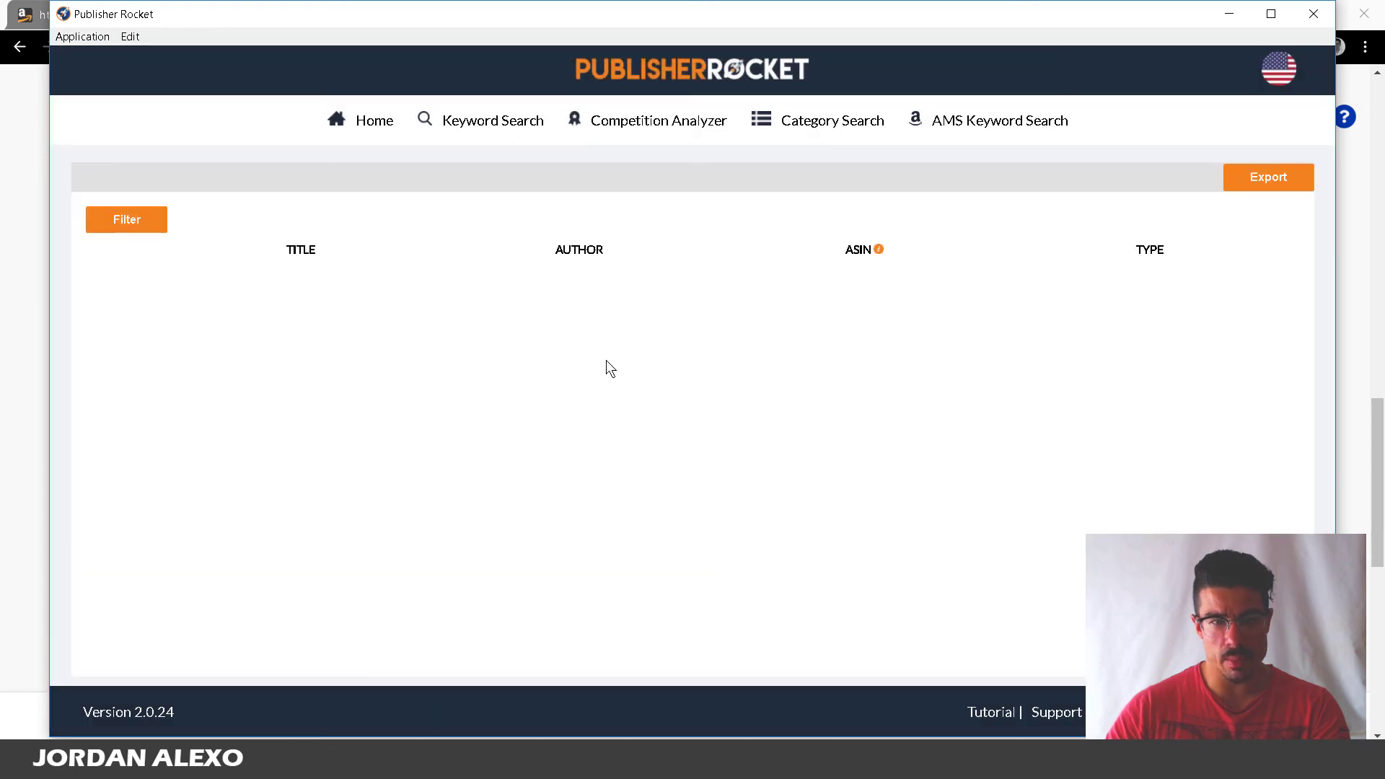
left_click(1274, 176)
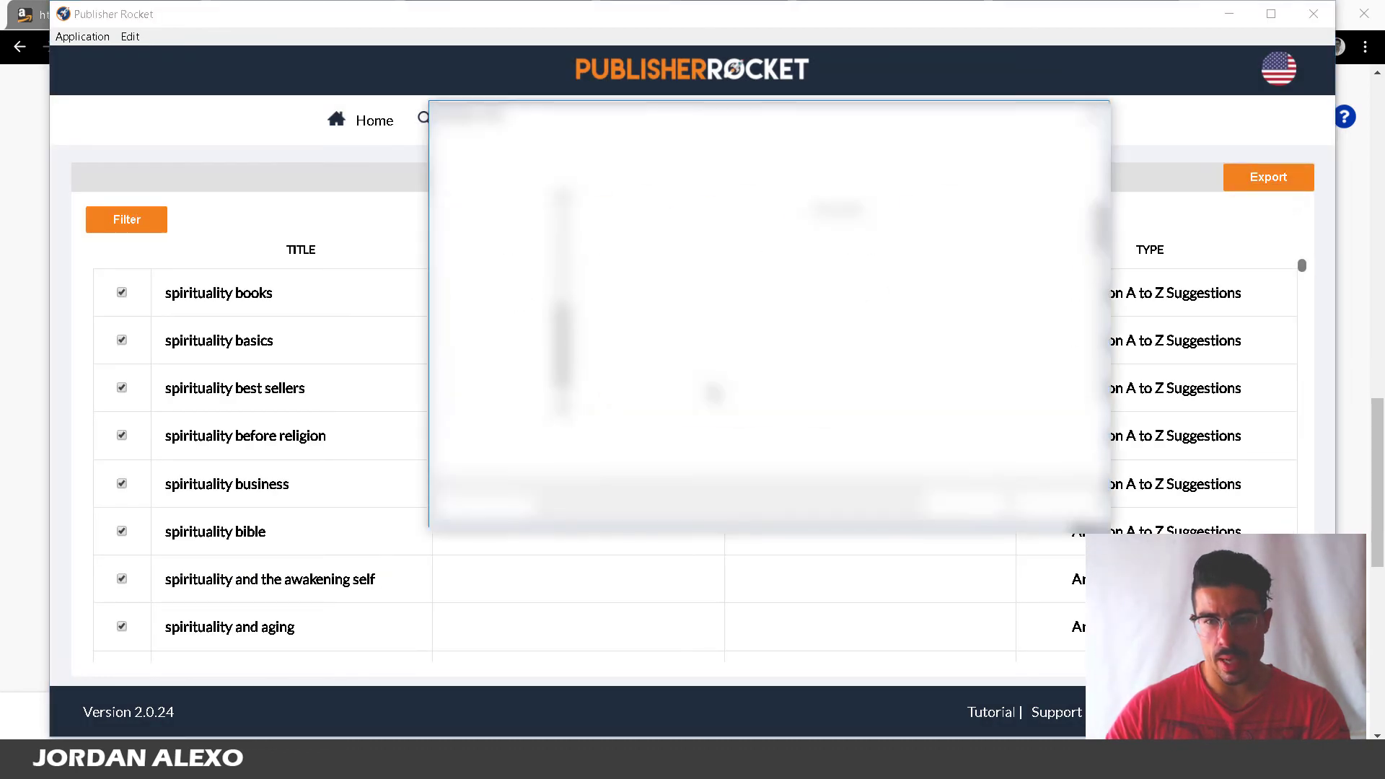
left_click(1060, 520)
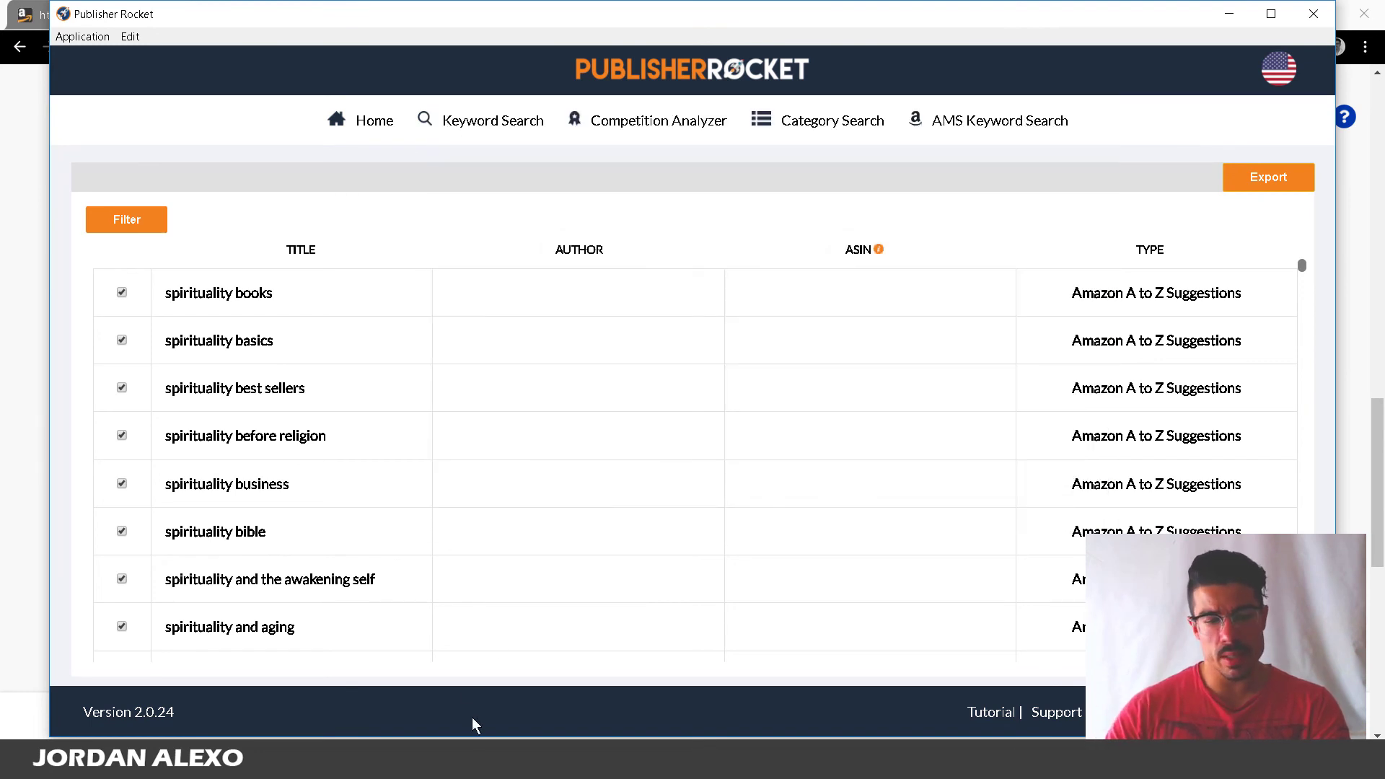
Switch to the Book1 workbook and select the first empty cell below the yoga keywords, A267
mouse_move(469, 761)
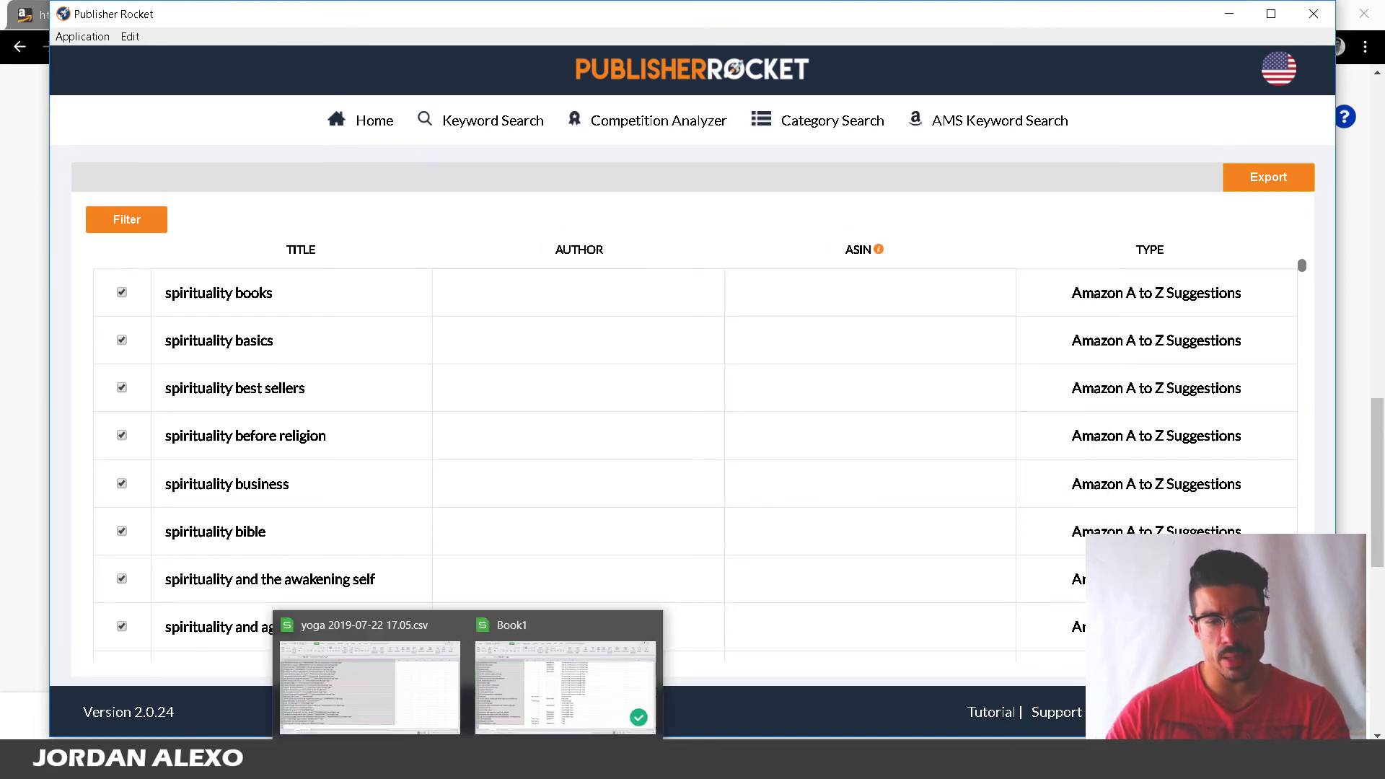
left_click(501, 675)
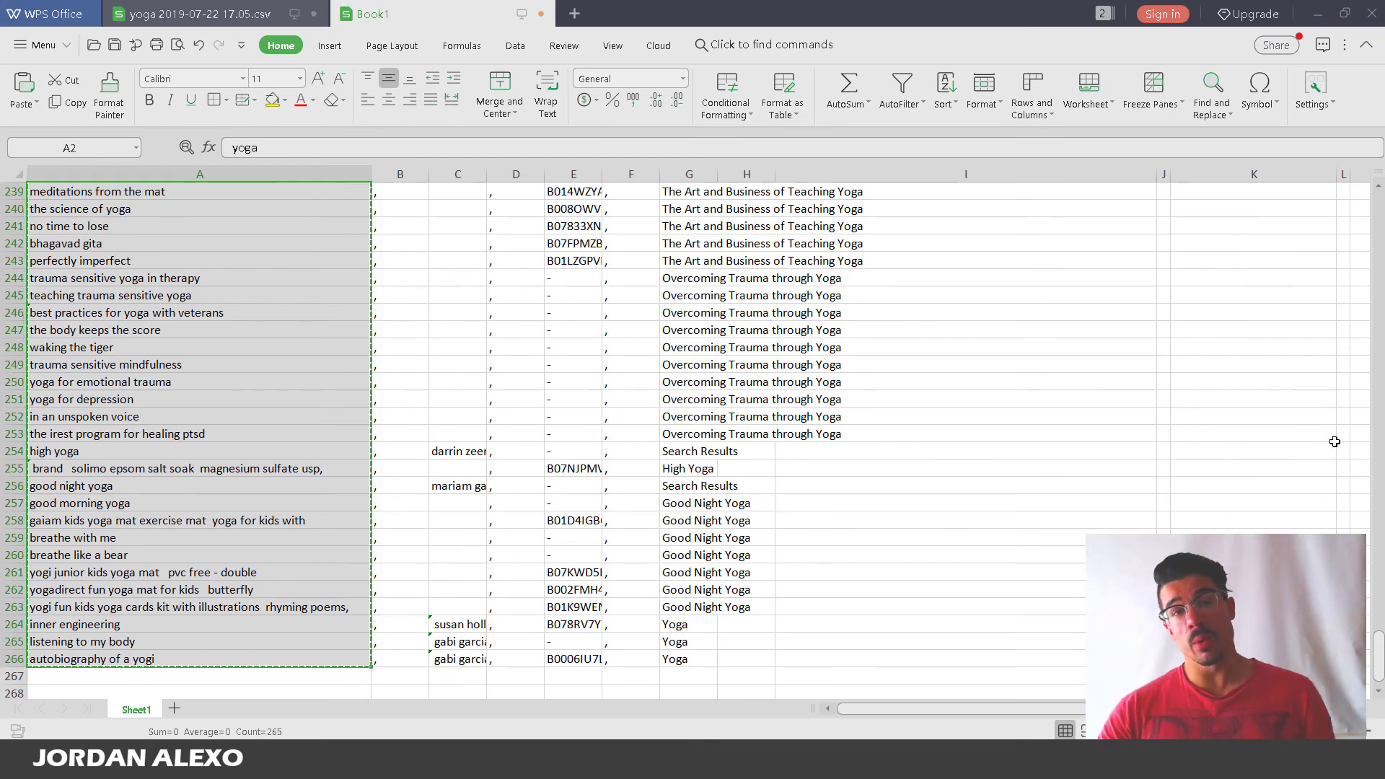
scroll(200, 433, "down", 1)
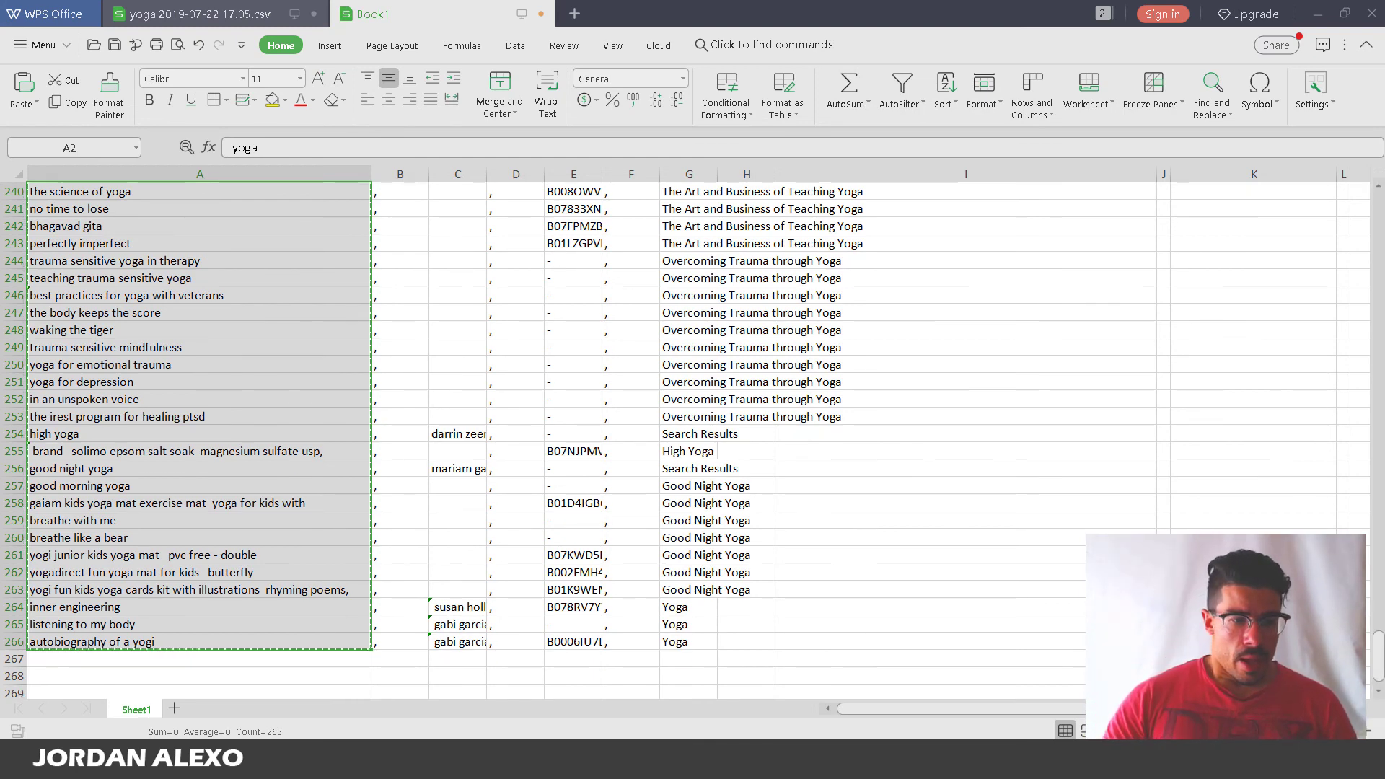
left_click(237, 664)
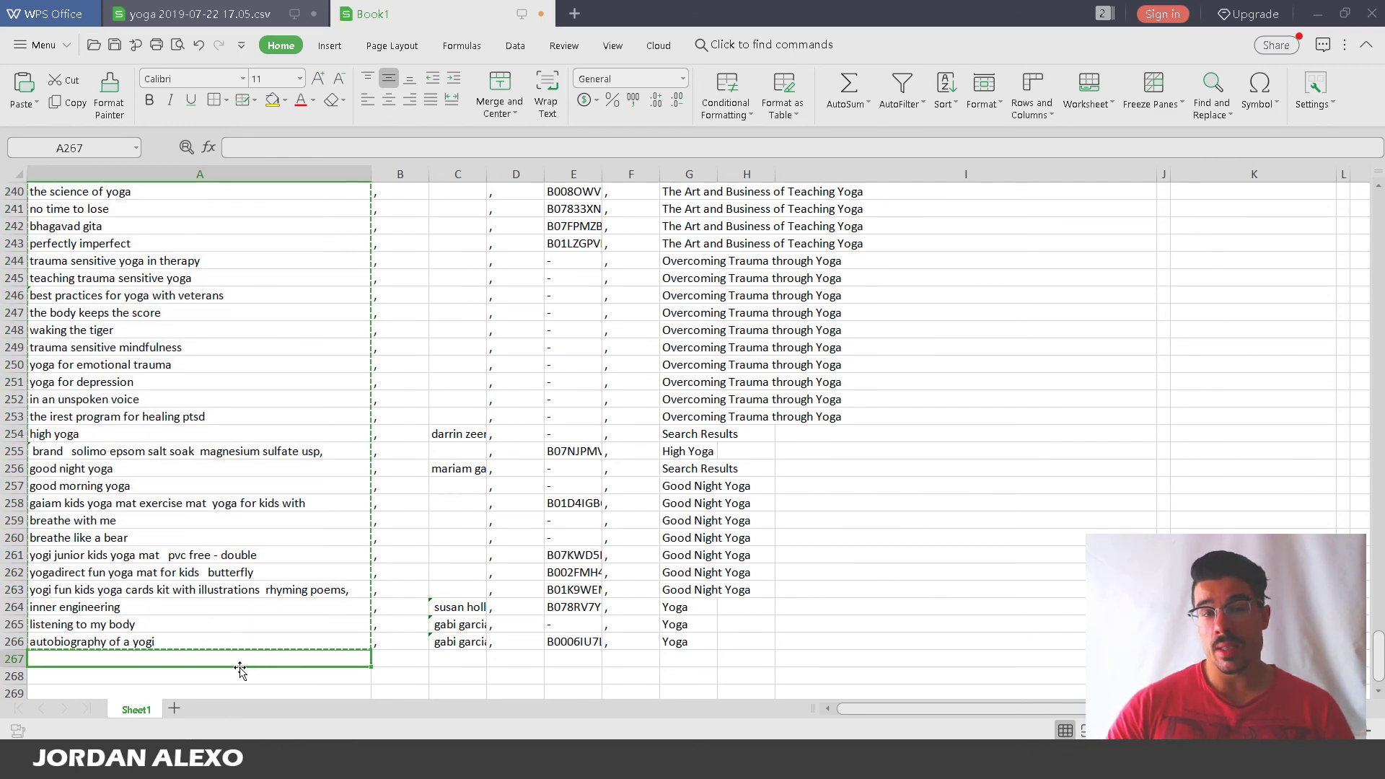
View the campaign's keyword entry section in Amazon Advertising and return to the spirituality results in Publisher Rocket
mouse_move(157, 765)
left_click(156, 693)
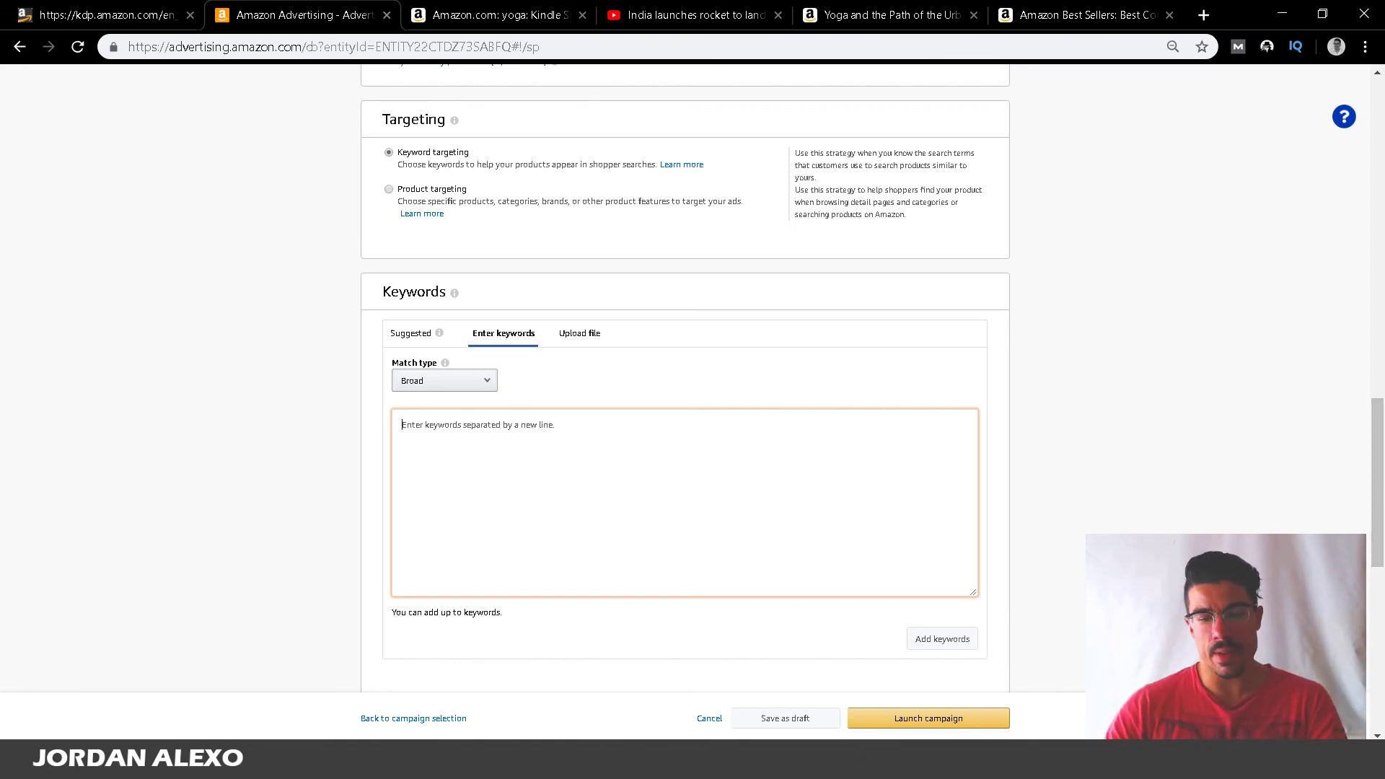
key("alt+Tab")
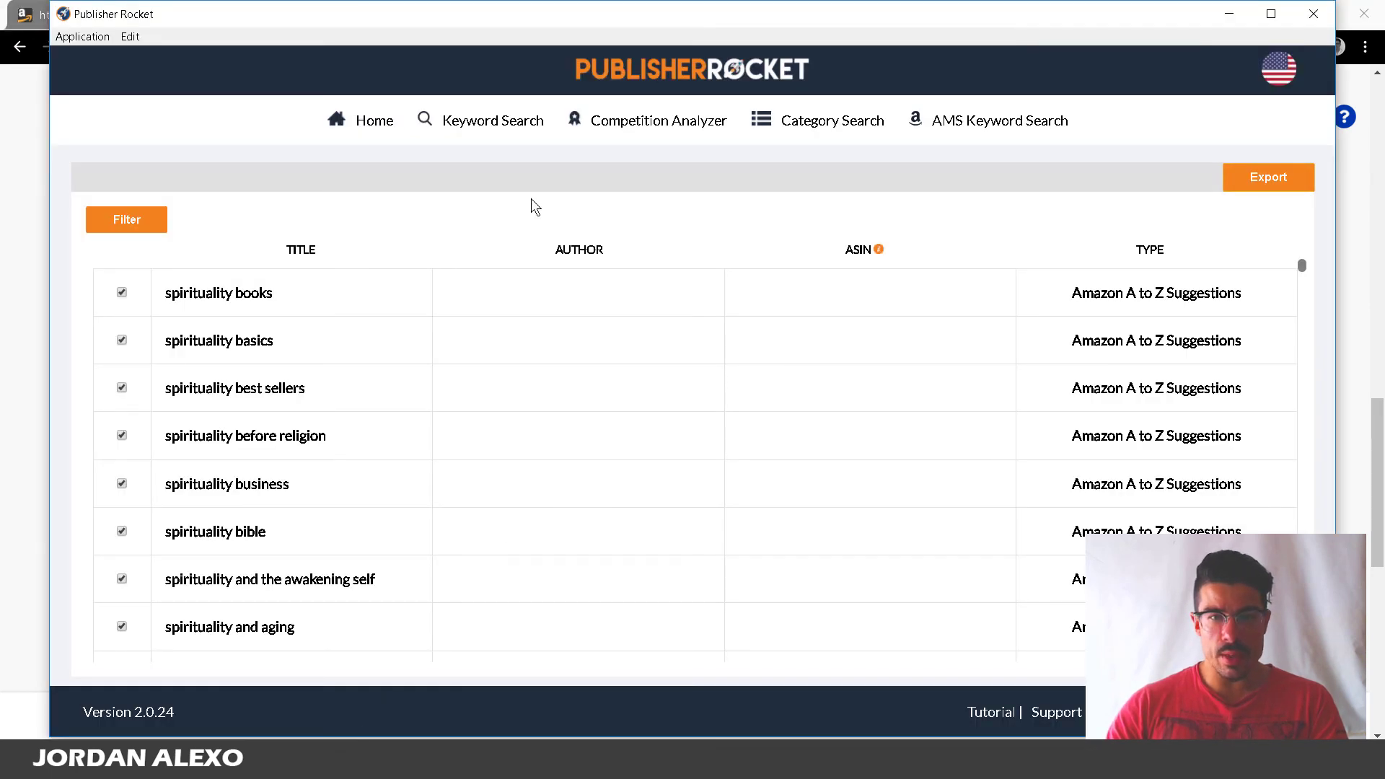